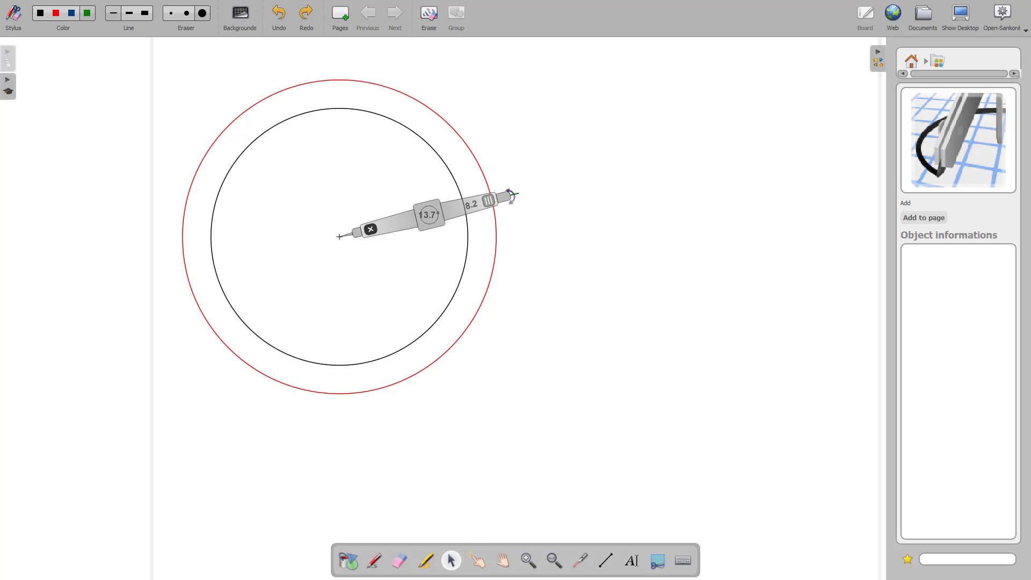
mouse_move(427, 89)
mouse_down()
mouse_move(118, 168)
mouse_move(329, 380)
mouse_move(500, 211)
mouse_up()
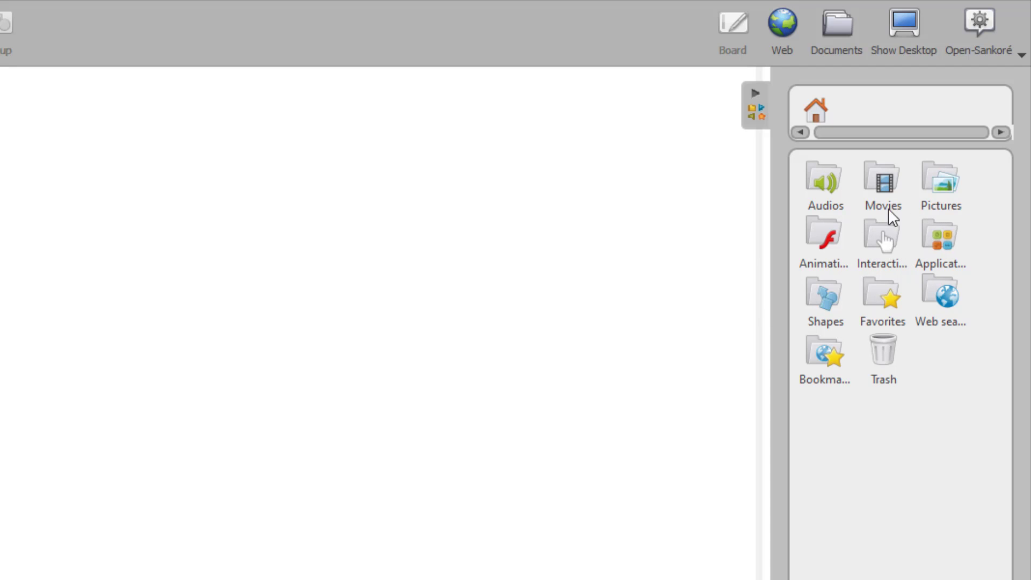
- Open the Applications library, place the first calculator on the page, move it toward the centre and close it
click(933, 240)
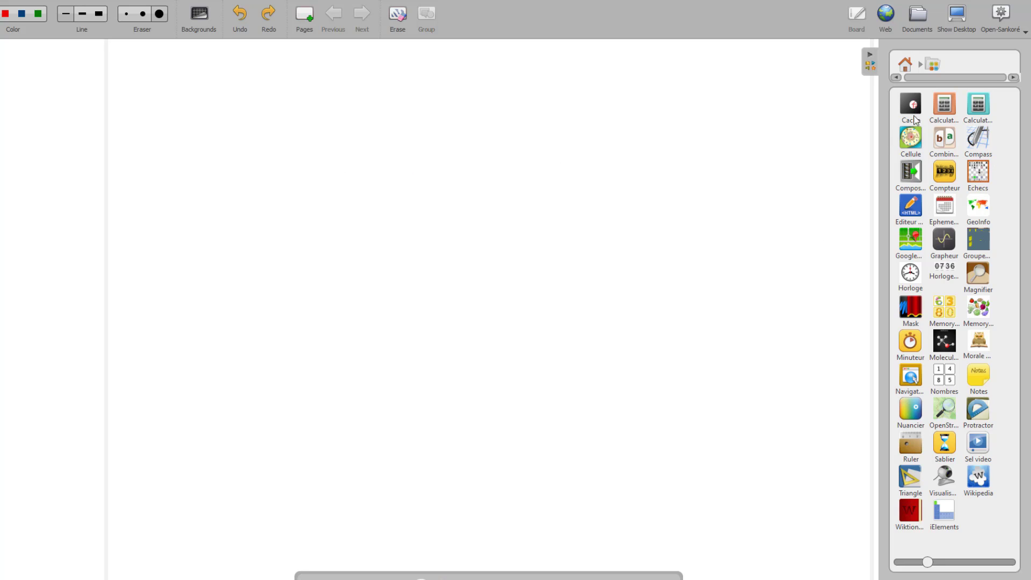
drag(938, 112, 367, 190)
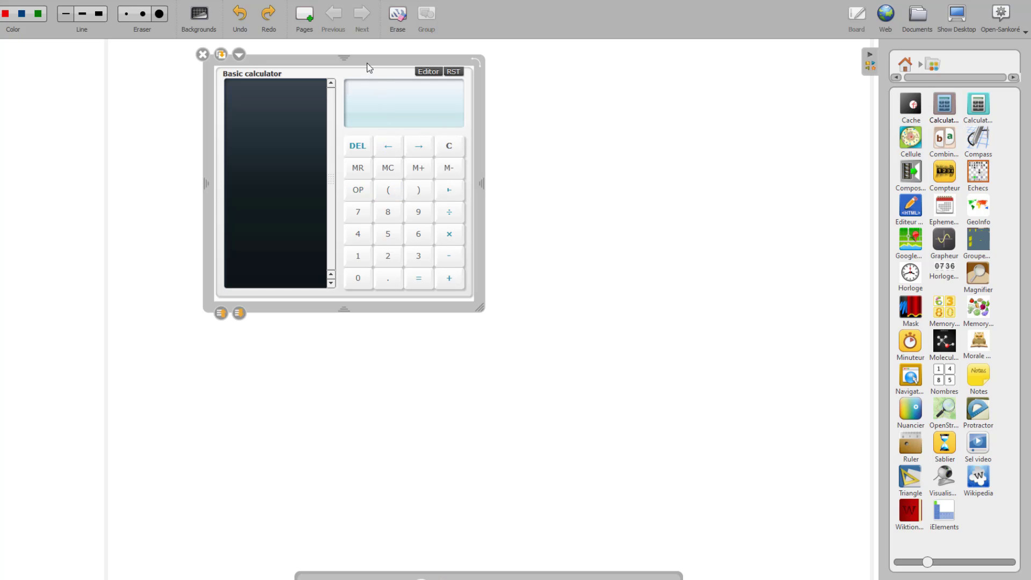
drag(367, 61, 466, 168)
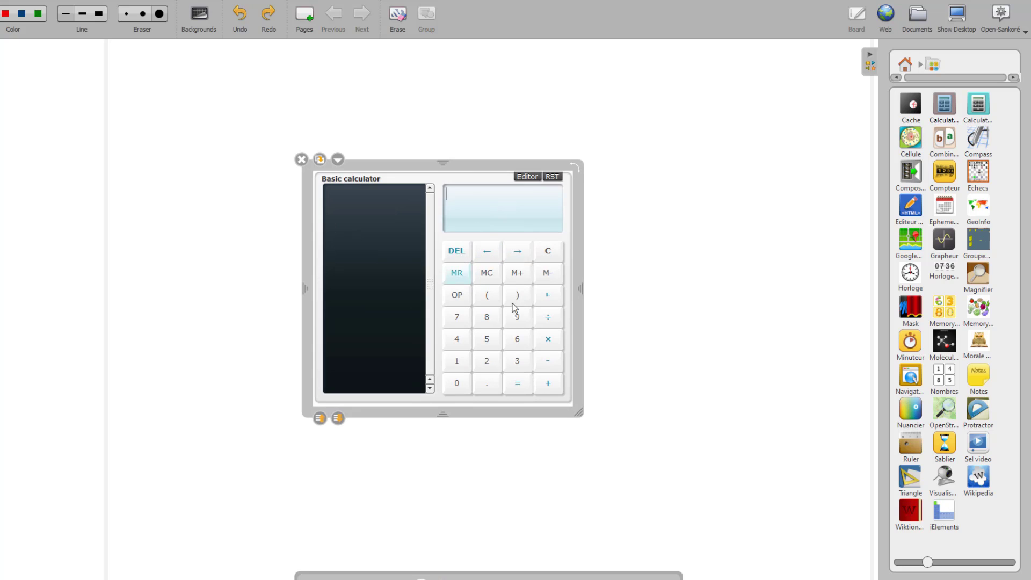
click(303, 160)
- Place the second calculator from the Applications library on the page and close it
click(975, 107)
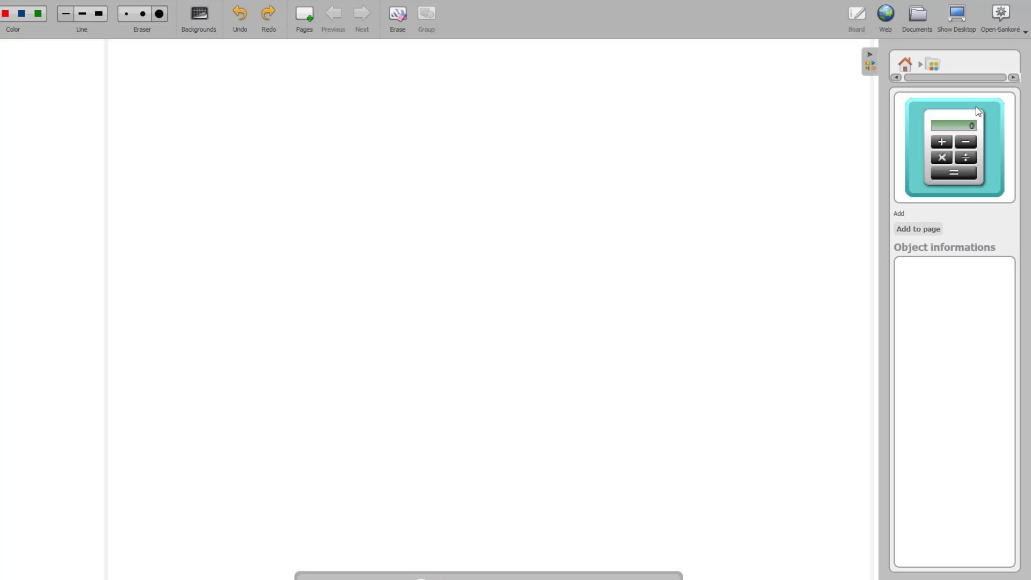
drag(975, 106, 459, 276)
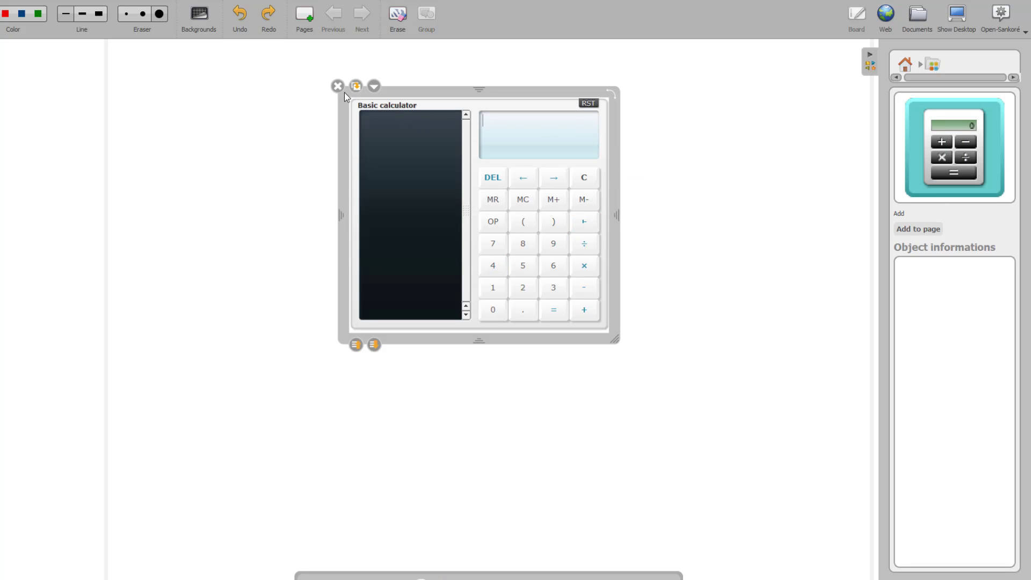
click(337, 86)
- Place the compass on the page and draw a complete black circle with a radius of about 5.7
click(935, 67)
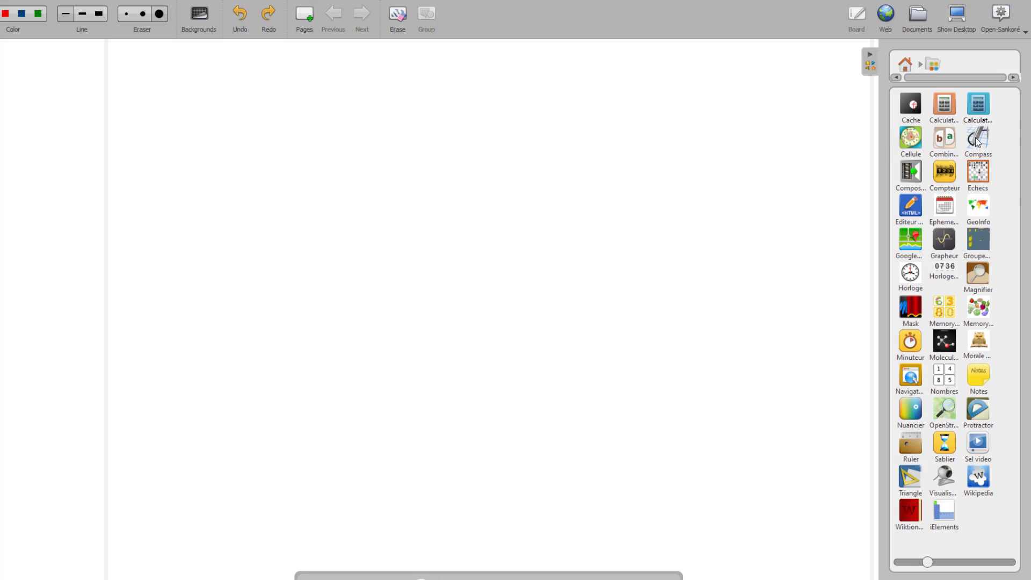
click(978, 141)
drag(946, 150, 393, 249)
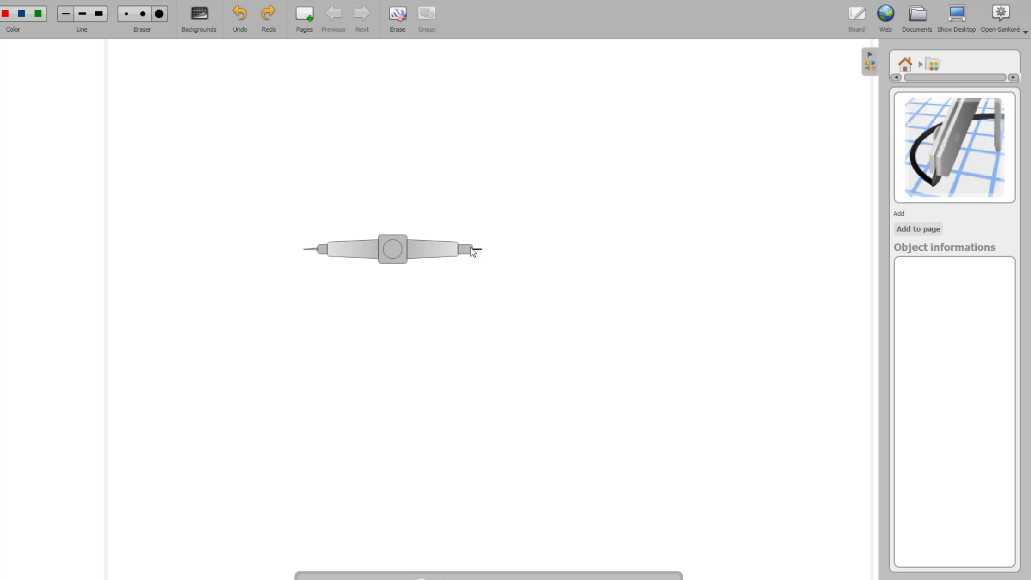
mouse_move(419, 243)
drag(440, 249, 430, 220)
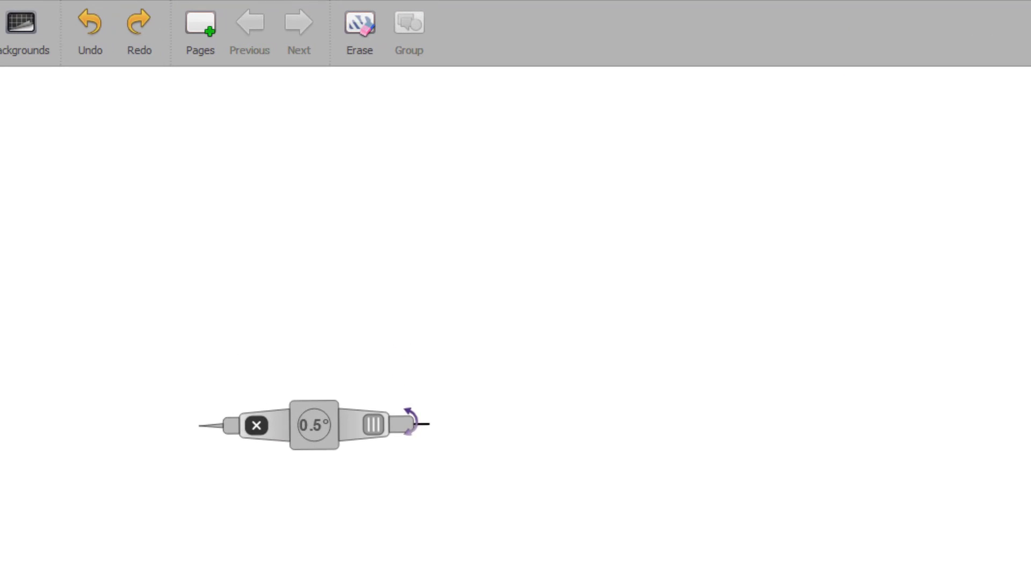
mouse_move(406, 424)
mouse_down()
mouse_move(306, 345)
mouse_move(71, 444)
mouse_move(284, 579)
mouse_up()
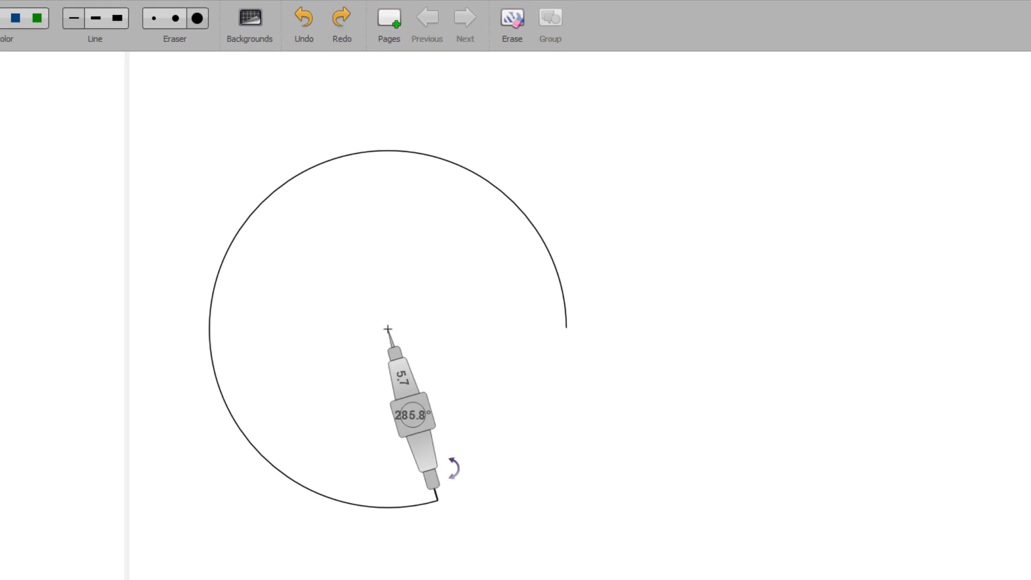
mouse_move(454, 468)
mouse_down()
mouse_move(540, 318)
mouse_move(518, 323)
mouse_move(567, 313)
mouse_up()
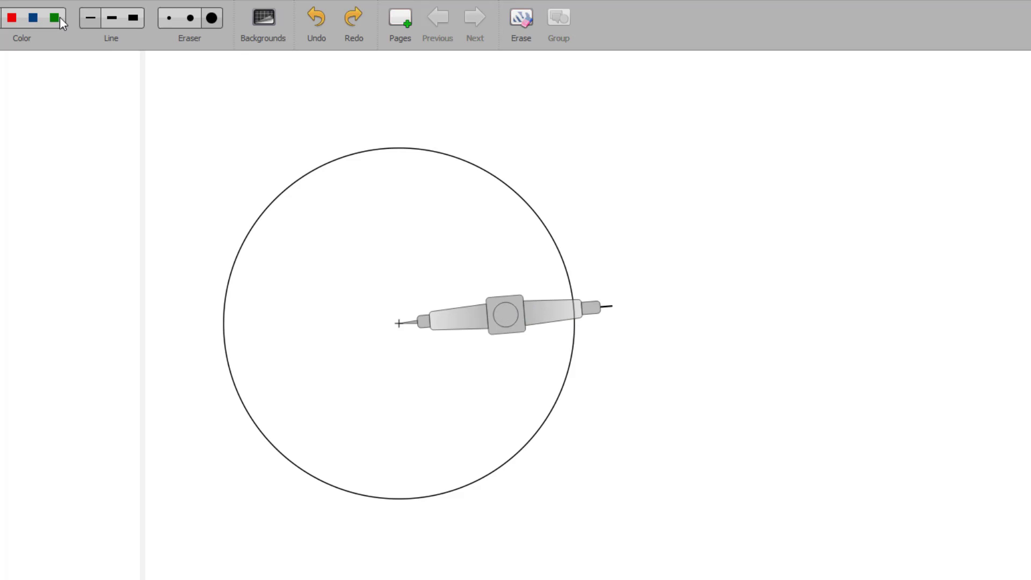
- Switch the drawing colour to red and draw a larger circle around the black one with the compass
click(15, 22)
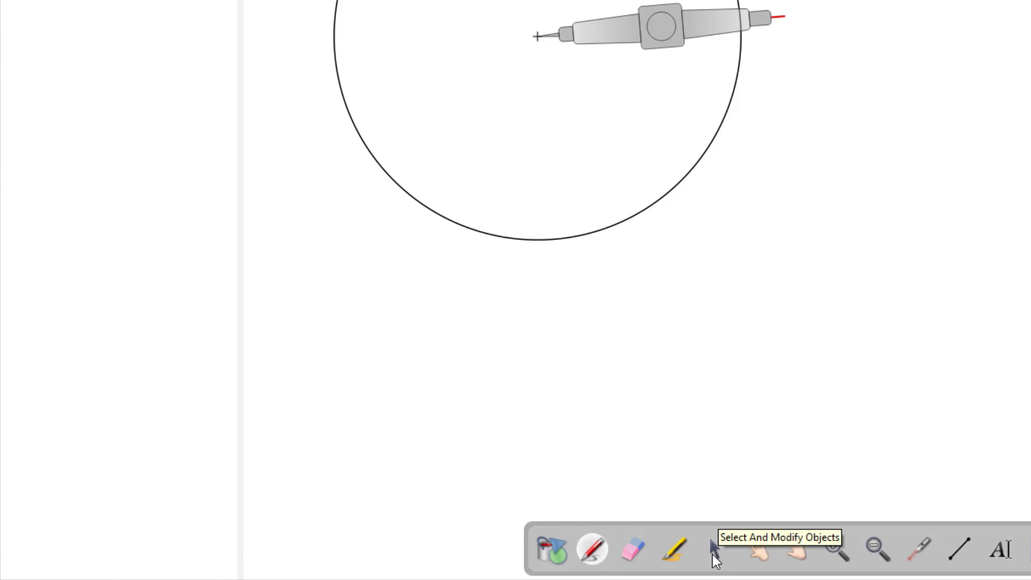
click(716, 552)
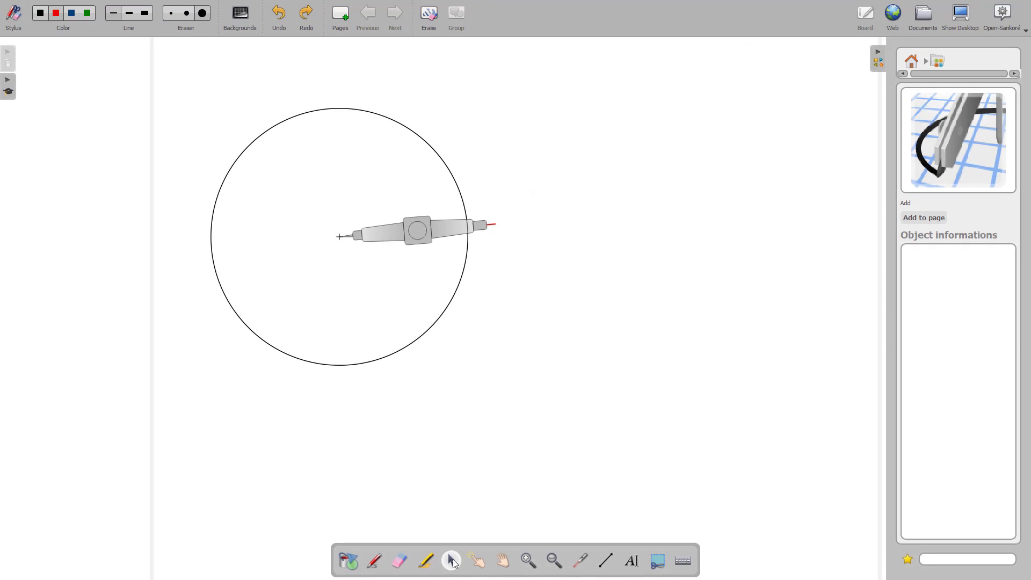
mouse_move(484, 231)
mouse_move(484, 231)
mouse_down()
mouse_move(468, 194)
mouse_move(264, 124)
mouse_move(229, 287)
mouse_move(446, 309)
mouse_move(490, 200)
mouse_up()
- Switch the drawing colour to green and draw an outer concentric circle with a radius of about 8.2 using the compass
click(91, 19)
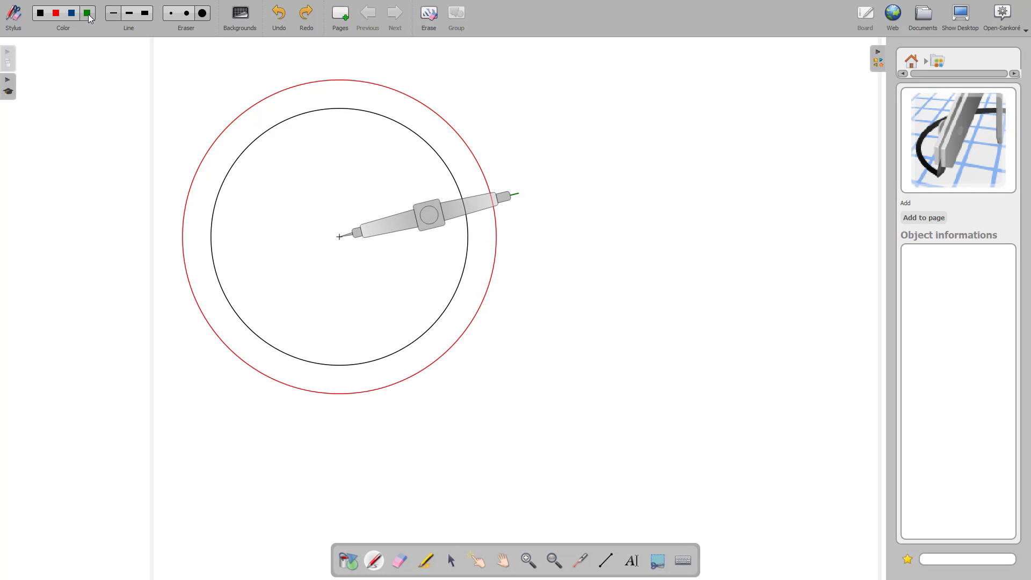
click(450, 563)
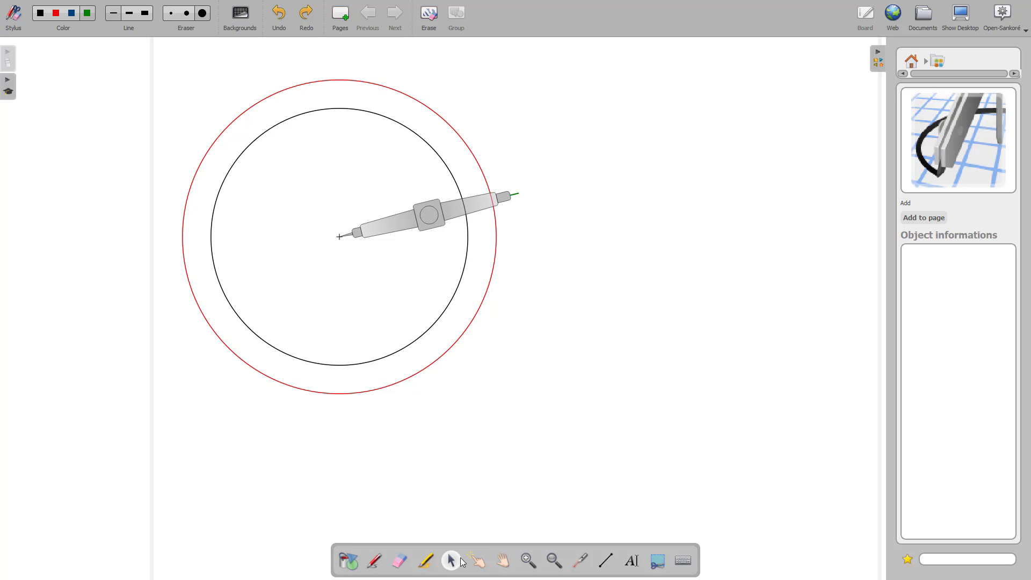
mouse_move(513, 196)
mouse_down()
mouse_move(168, 104)
mouse_move(166, 319)
mouse_move(472, 299)
mouse_move(518, 194)
mouse_up()
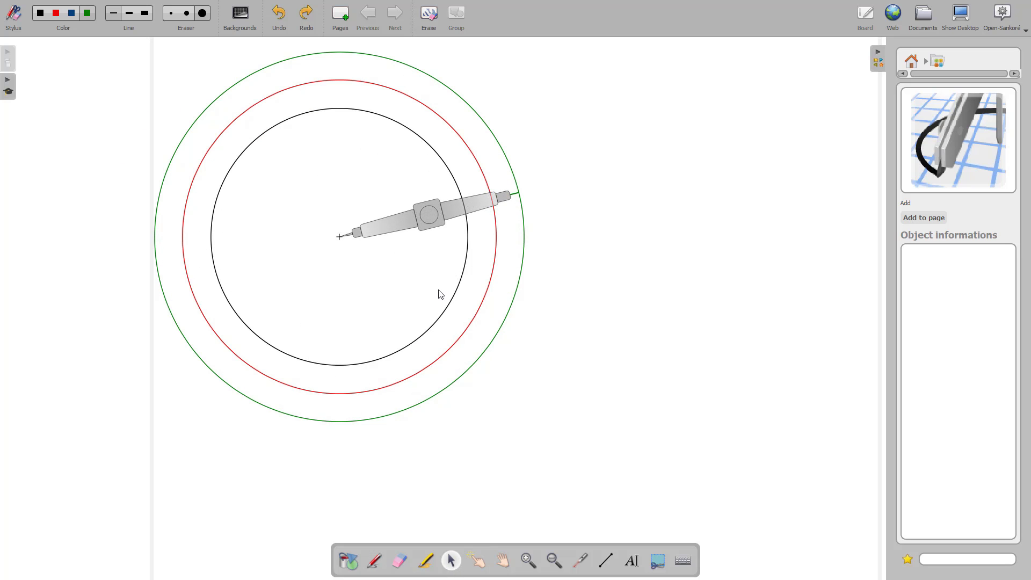
- Erase the three circles and remove the compass from the page
click(430, 27)
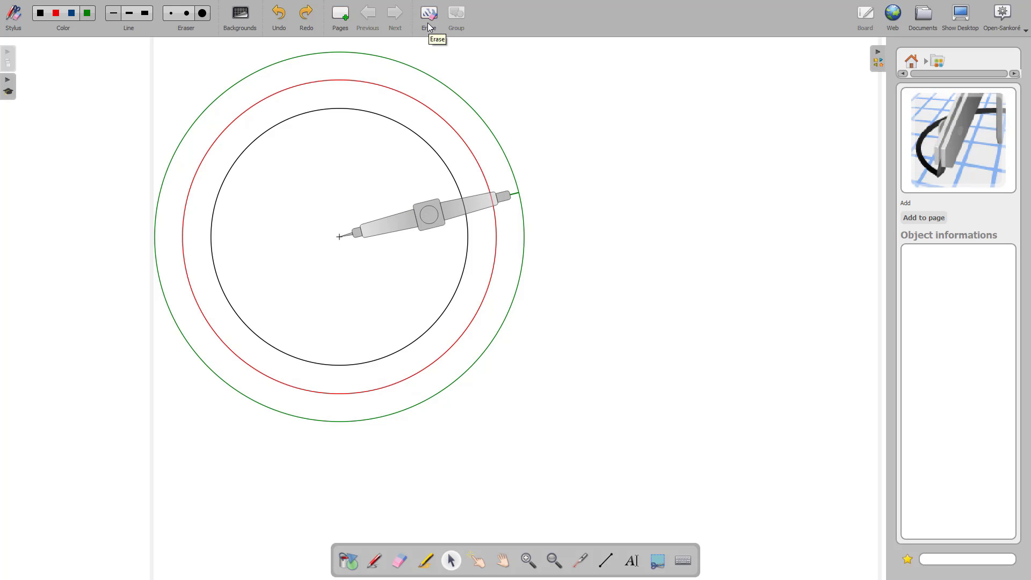
click(371, 229)
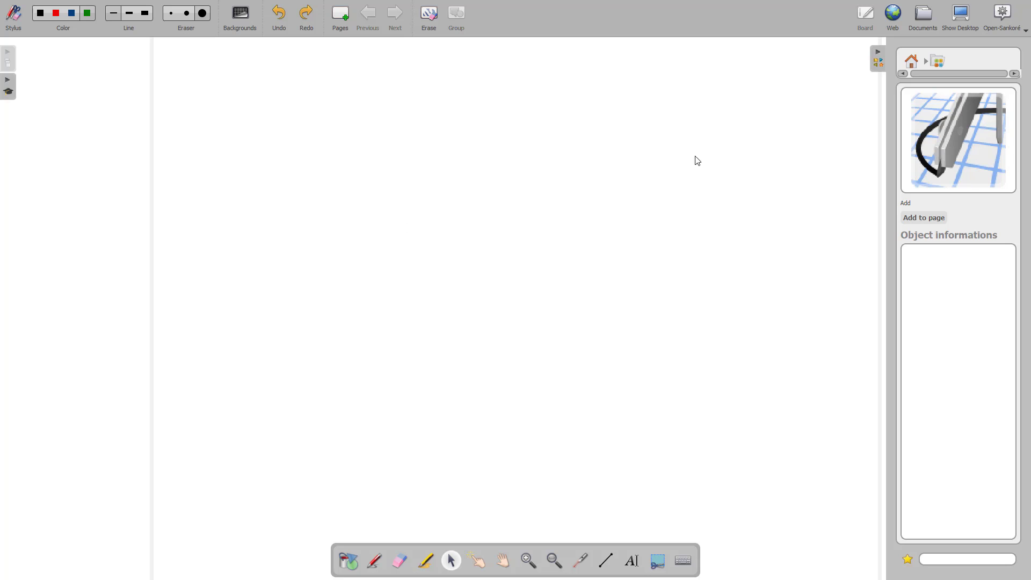
- Place the Protractor from the Applications library on the page and move it aside to free drawing space
click(941, 62)
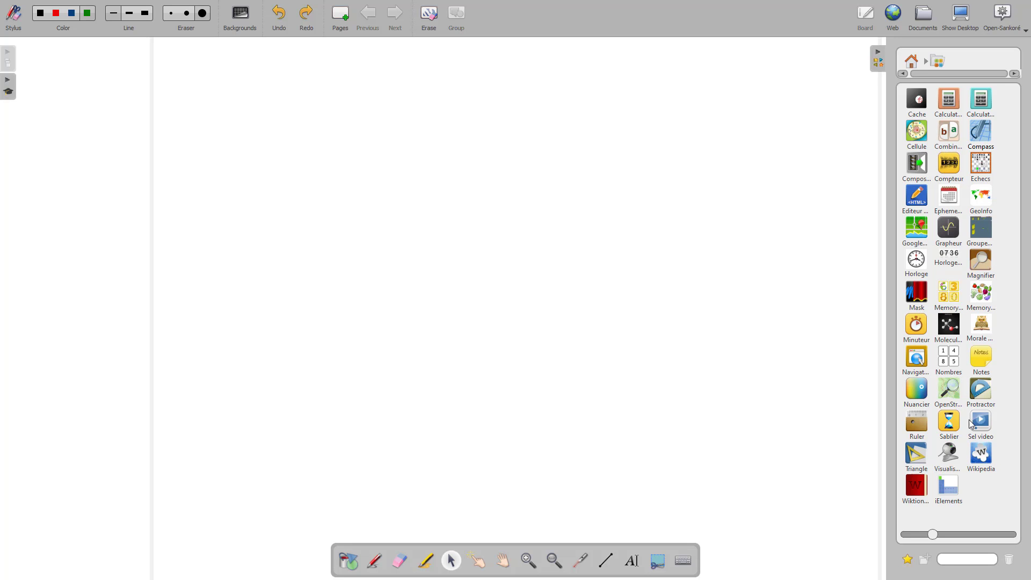
click(981, 391)
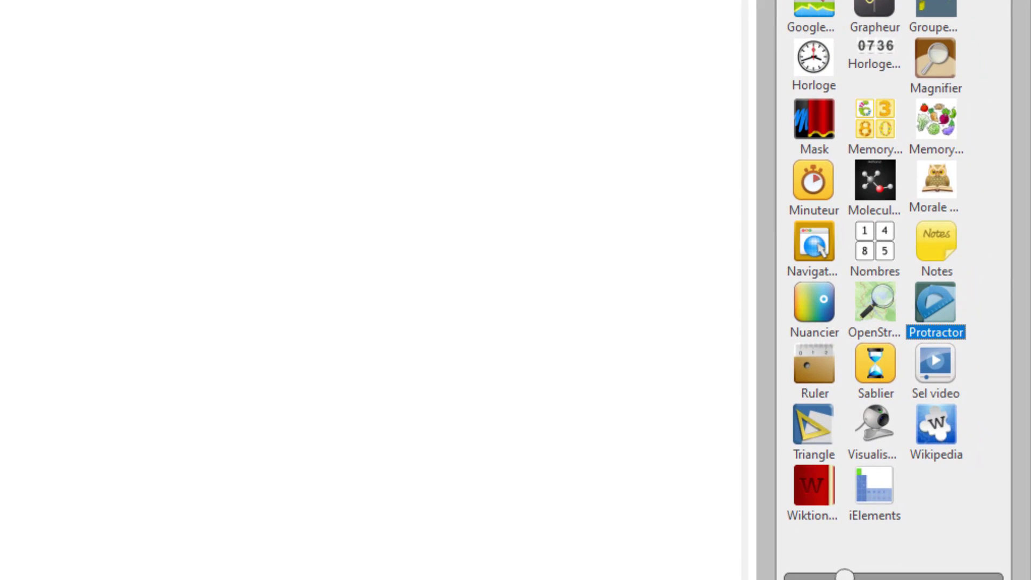
double_click(936, 303)
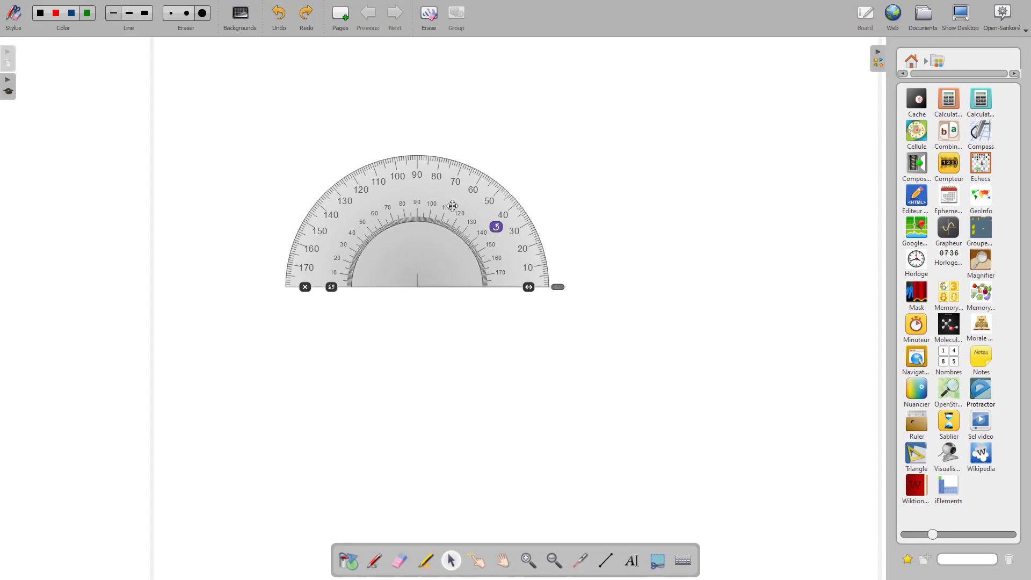
drag(479, 202, 1030, 213)
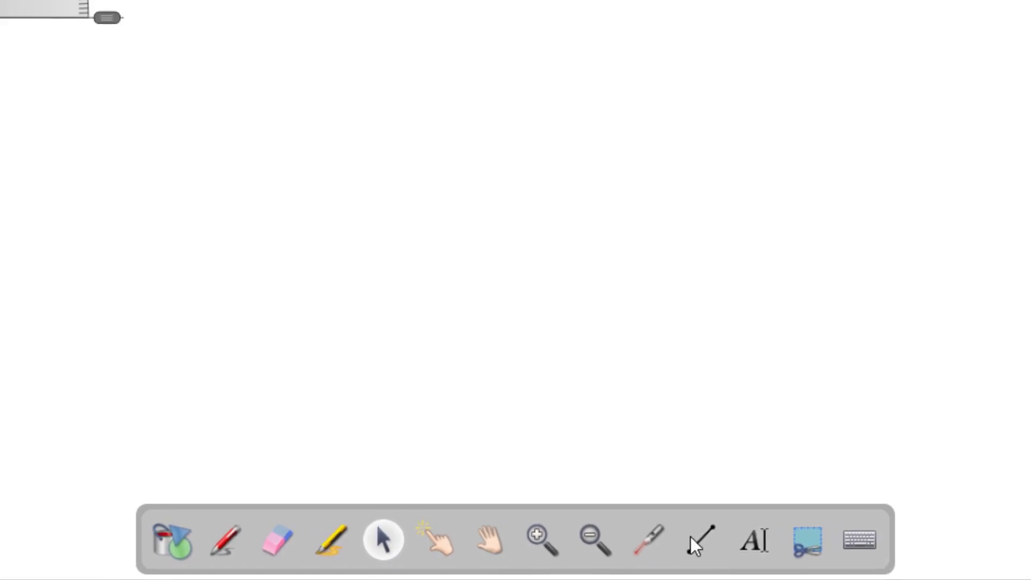
- Draw a horizontal green line and a slanted green line from its starting point to form an acute angle
click(690, 536)
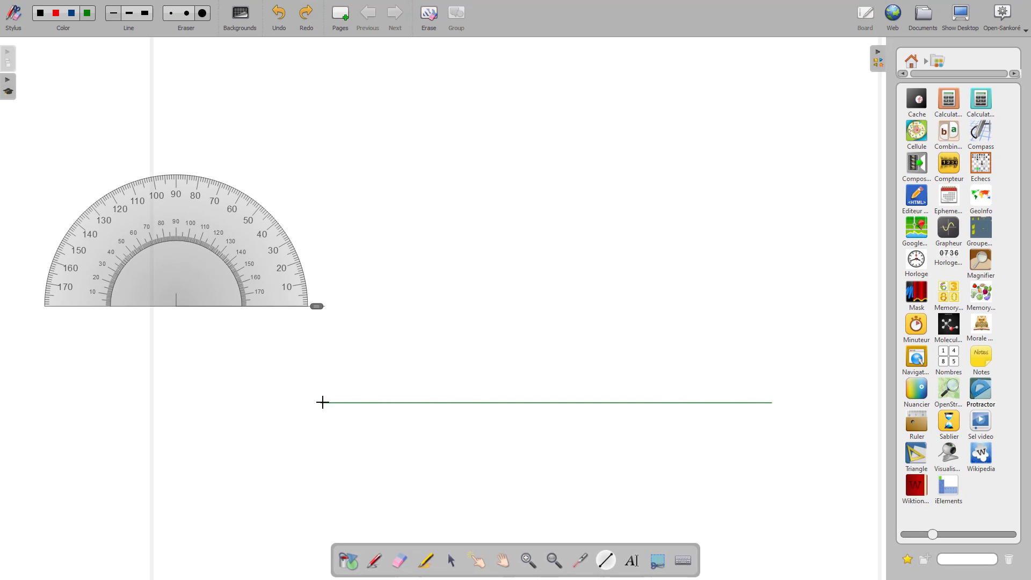
drag(322, 402, 714, 148)
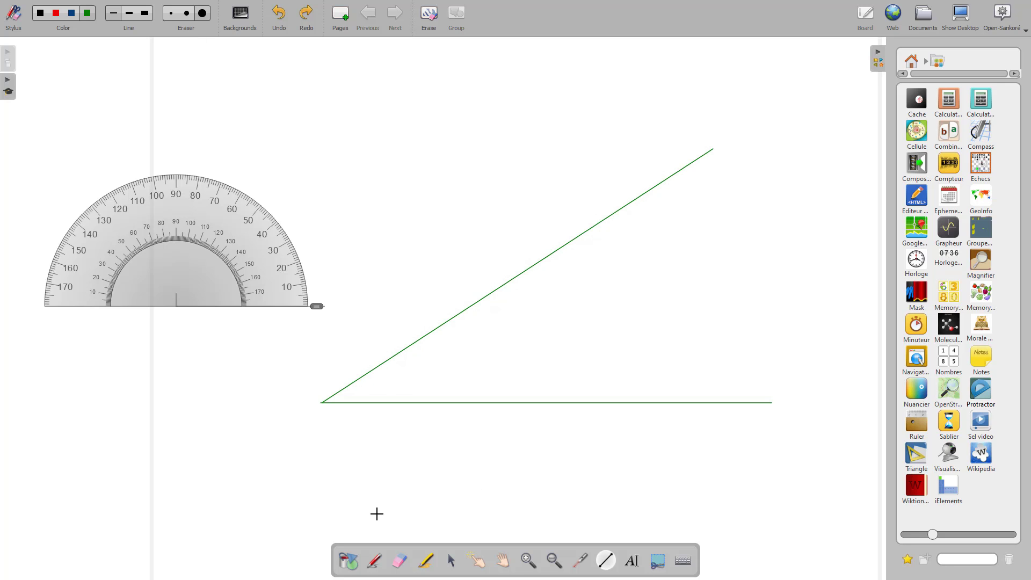
- Centre the protractor on the angle's vertex, enlarge it and align its marker with the slanted line to measure the angle
click(451, 561)
drag(230, 239, 363, 329)
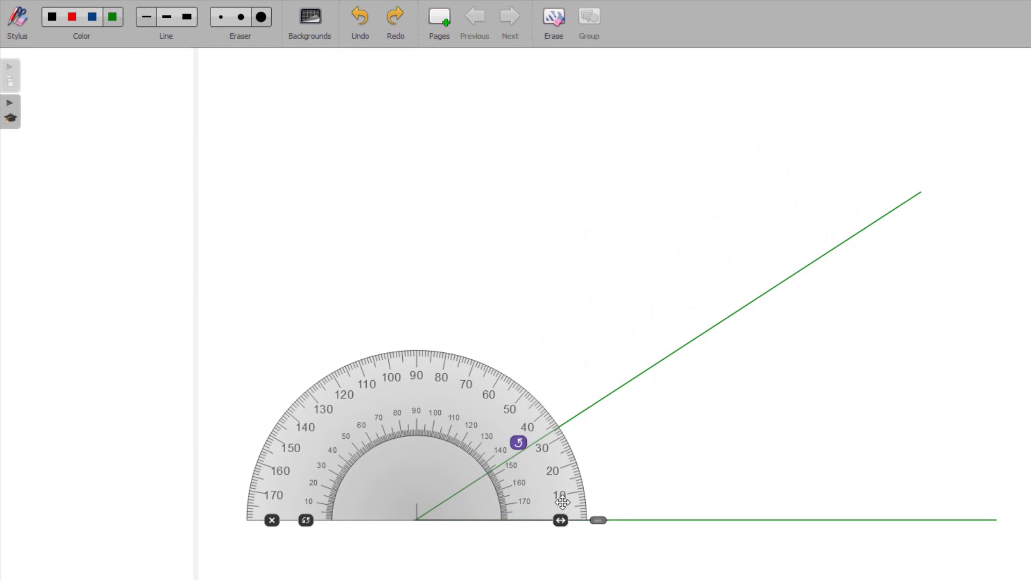
drag(560, 519, 648, 520)
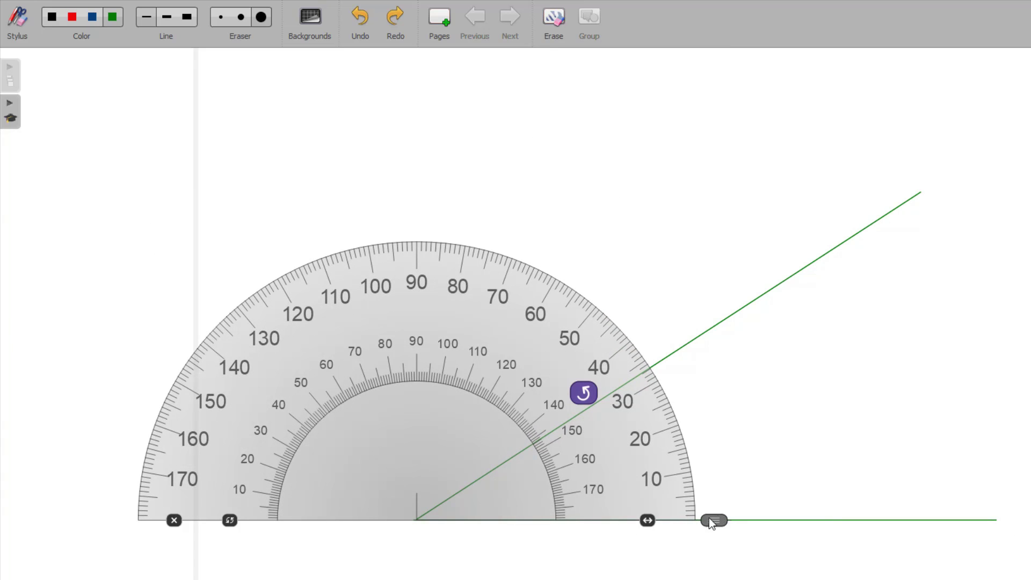
drag(722, 509, 662, 357)
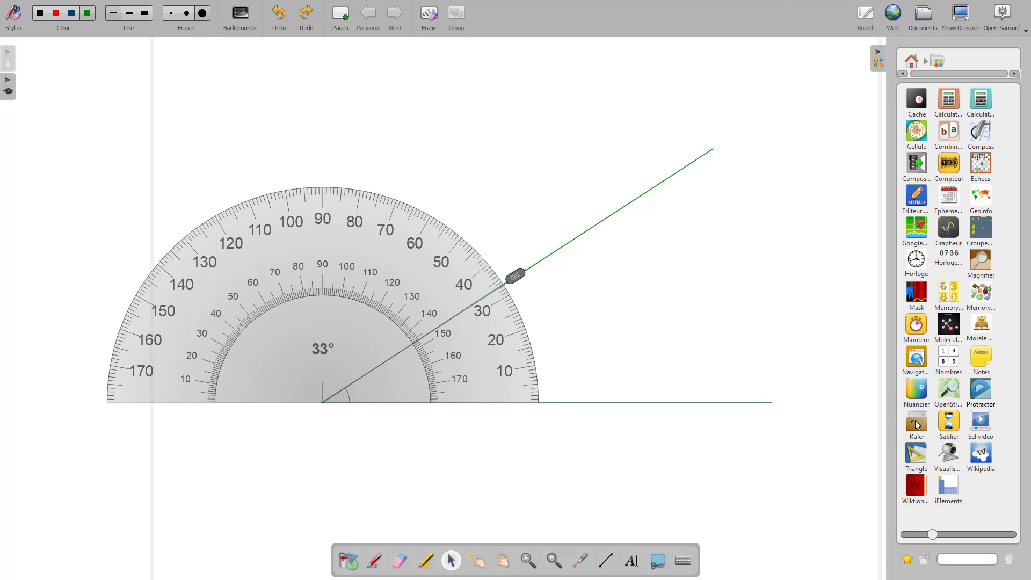
- Place the Ruler along the horizontal line with zero at the vertex and extend it past the line's end to measure its length
drag(918, 425, 565, 428)
drag(764, 431, 808, 435)
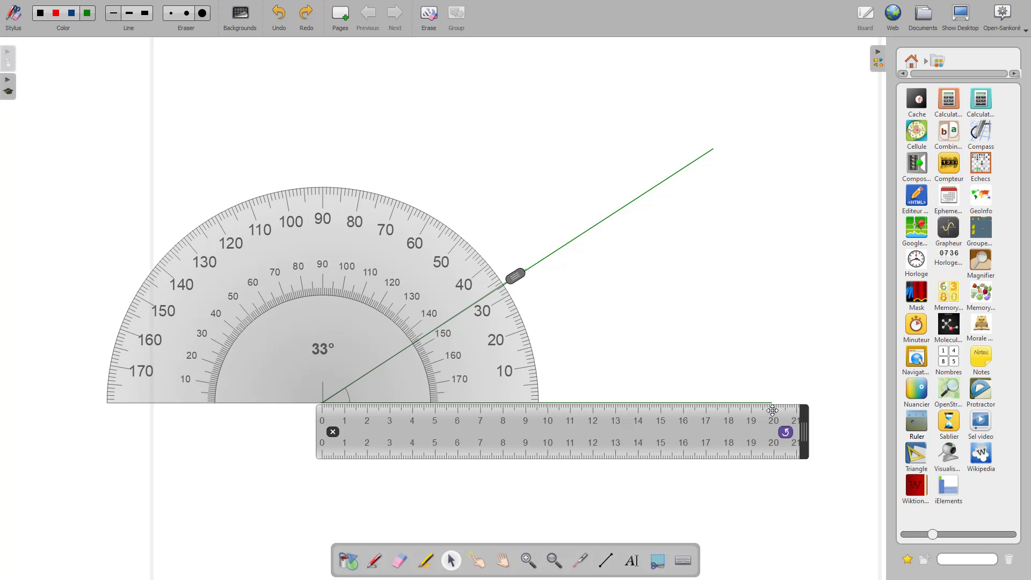
mouse_move(785, 433)
mouse_down()
mouse_move(777, 311)
mouse_move(730, 189)
mouse_move(712, 180)
mouse_move(744, 213)
mouse_move(773, 433)
mouse_up()
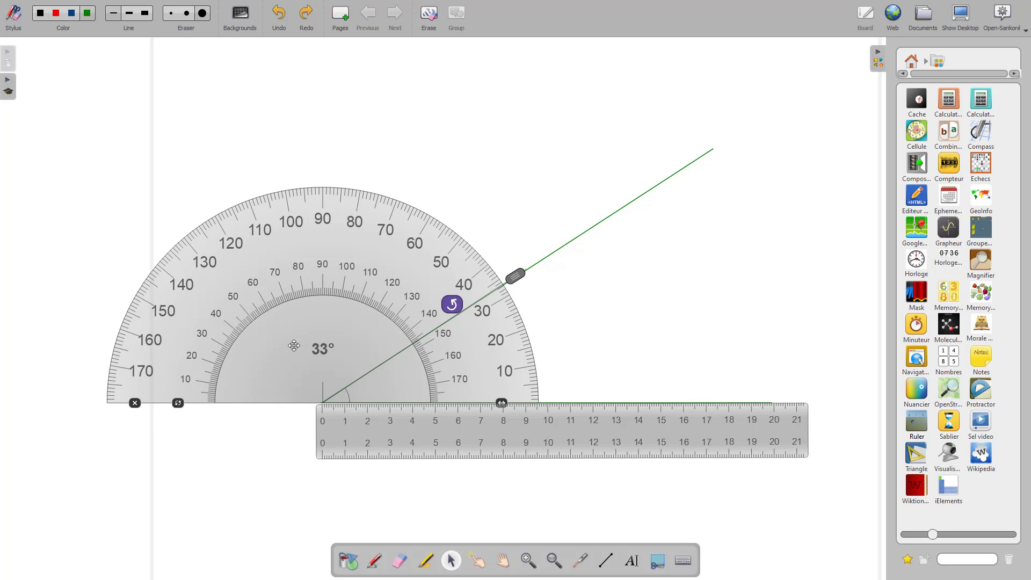
- Remove the protractor and the ruler from the page
click(132, 405)
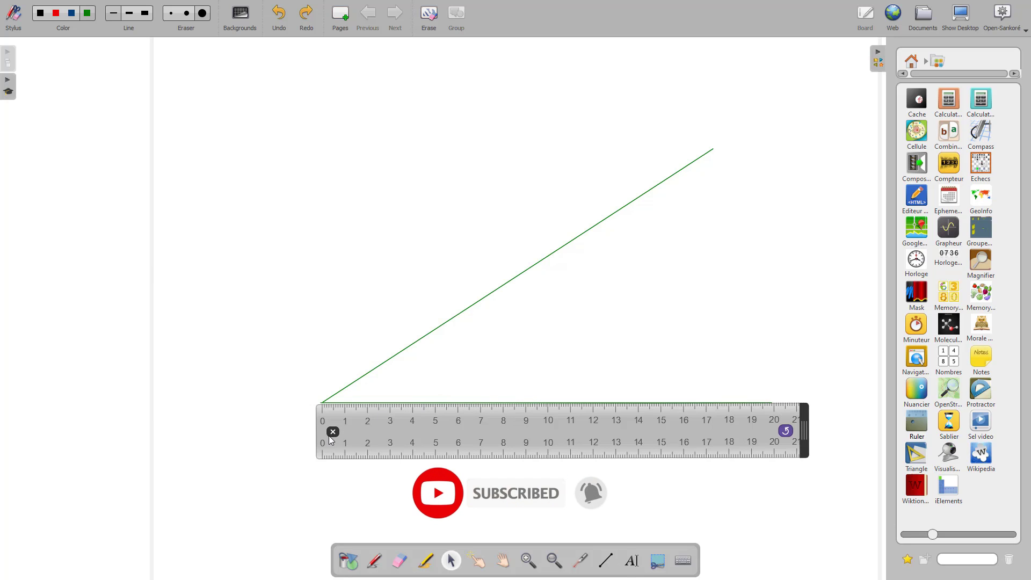
click(337, 431)
- Place the Triangle tool over the green lines and return the library to its main folders
drag(918, 458, 462, 271)
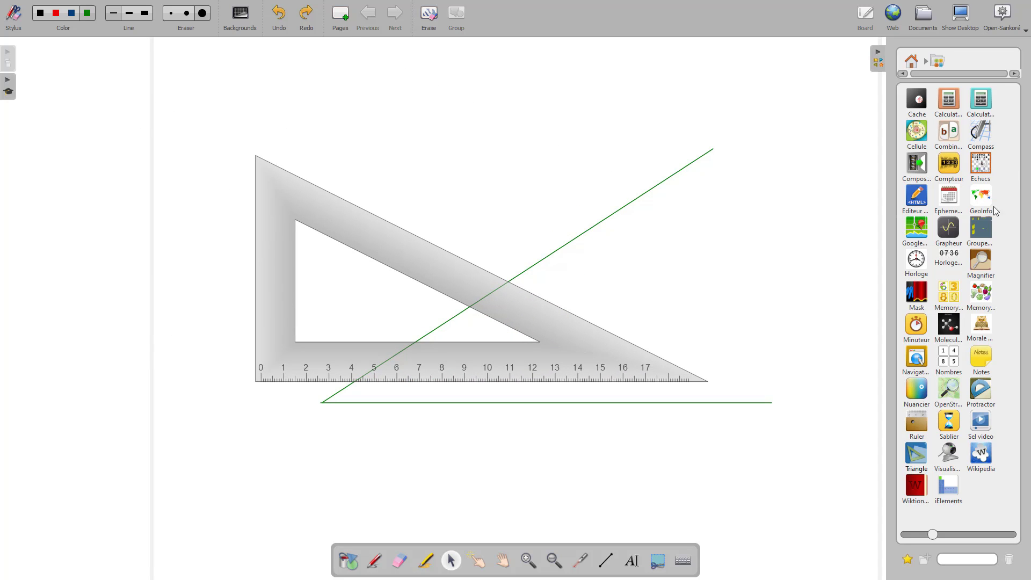
click(913, 61)
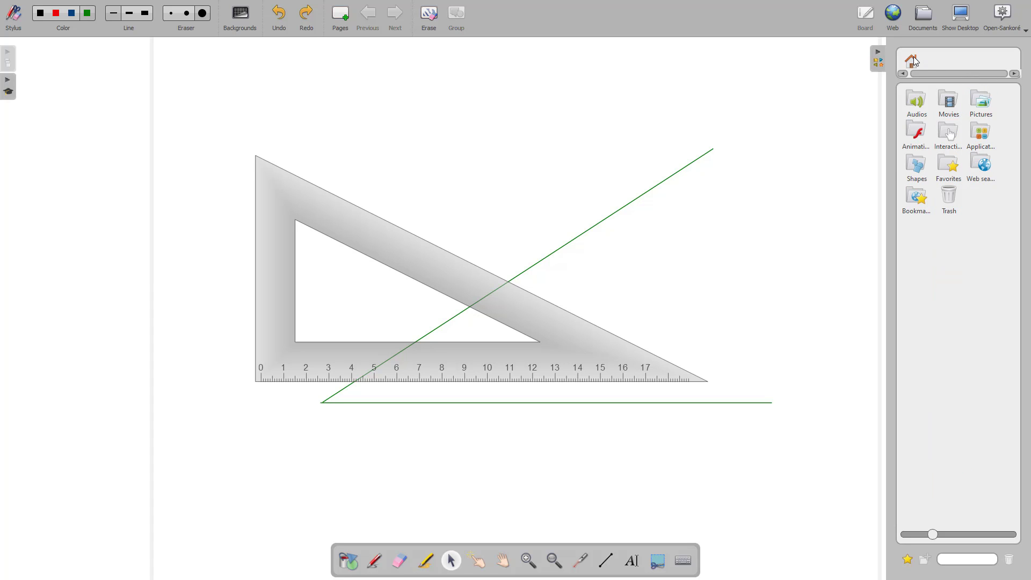
- Remove the triangle tool and erase both green lines from the page
mouse_move(281, 203)
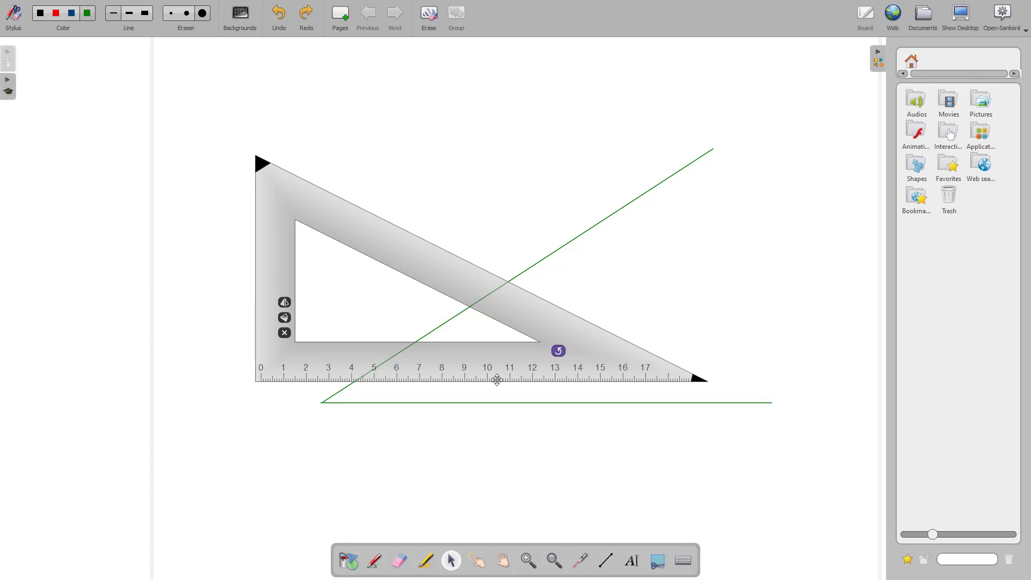
click(285, 333)
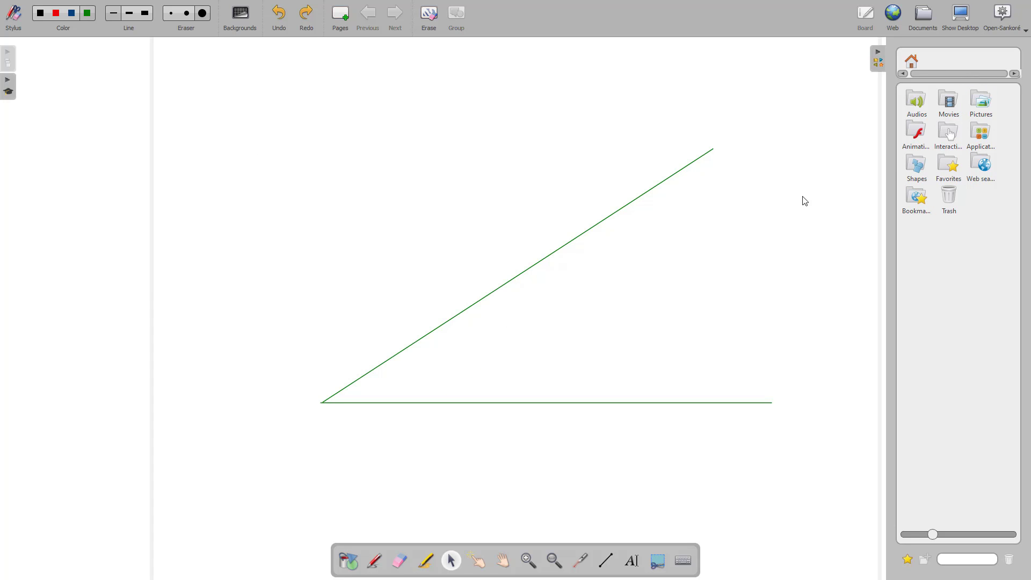
click(429, 16)
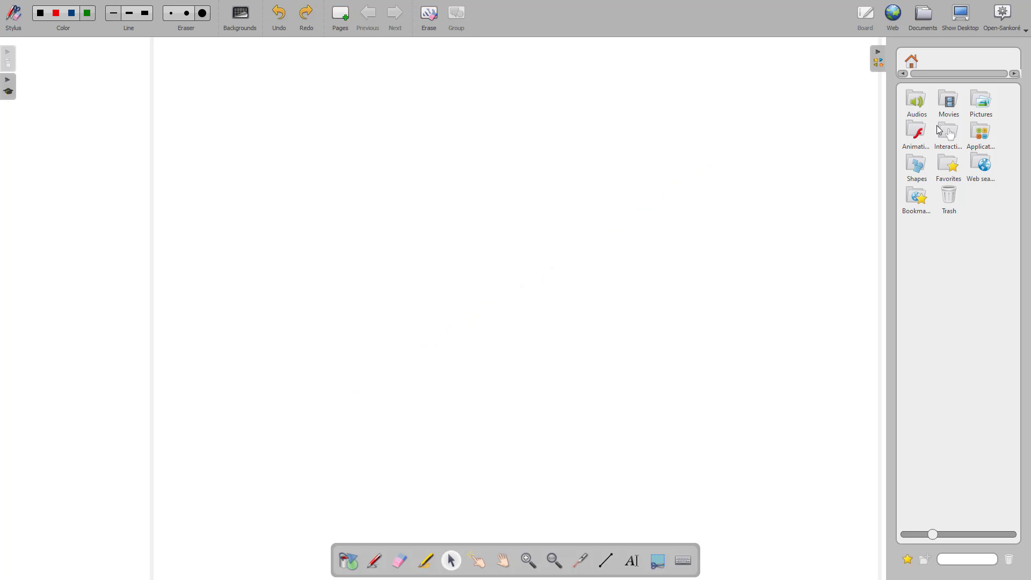
- Place the Choisir interactivity from the library's Interactivities folder on the page and move it lower down
click(949, 136)
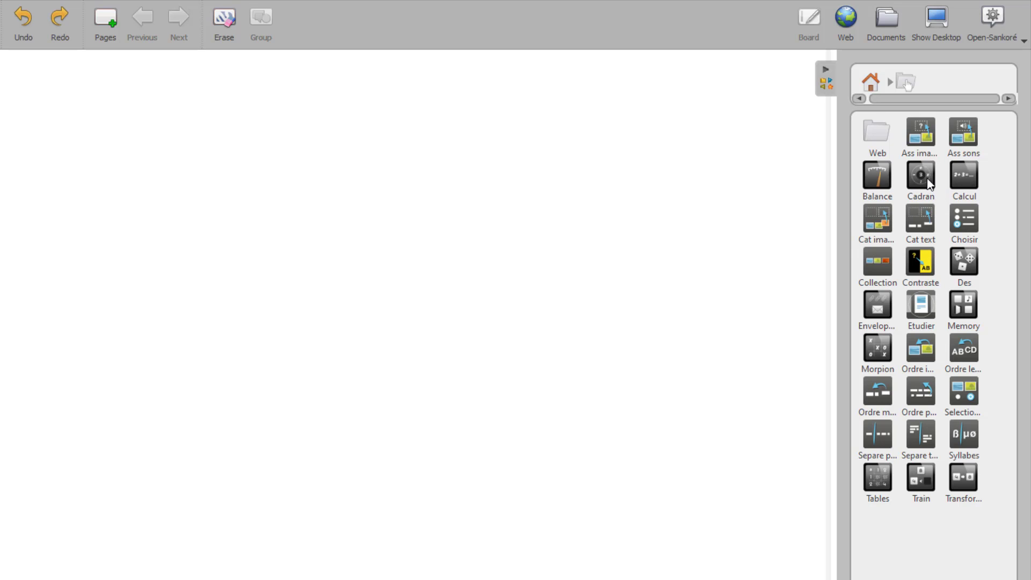
click(964, 222)
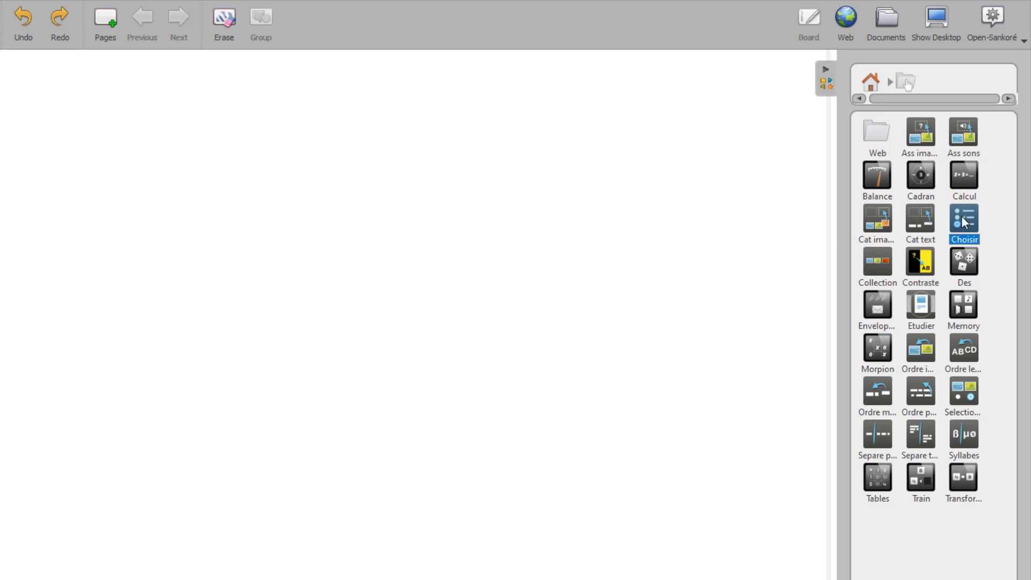
drag(964, 223, 386, 269)
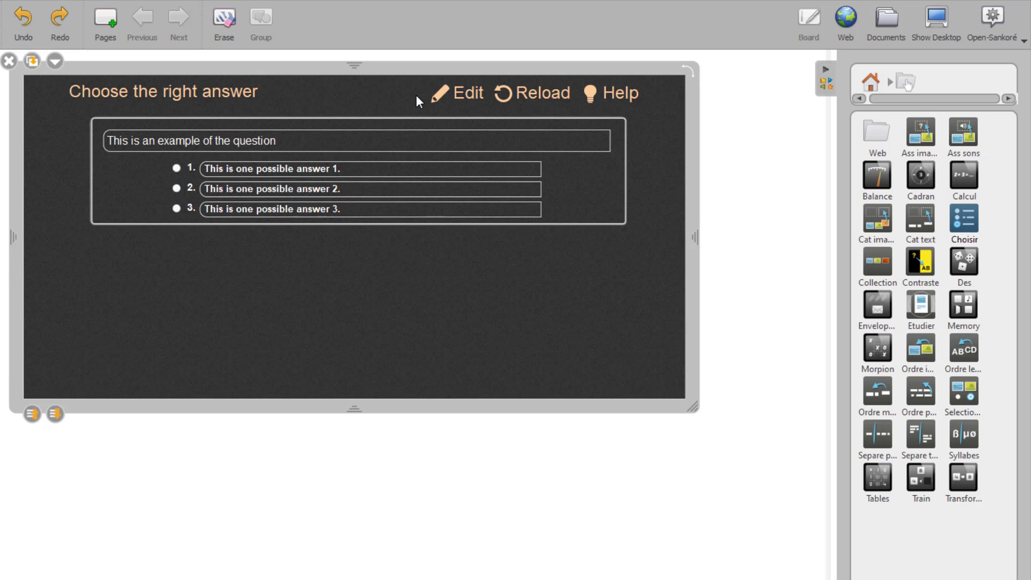
drag(367, 79, 301, 243)
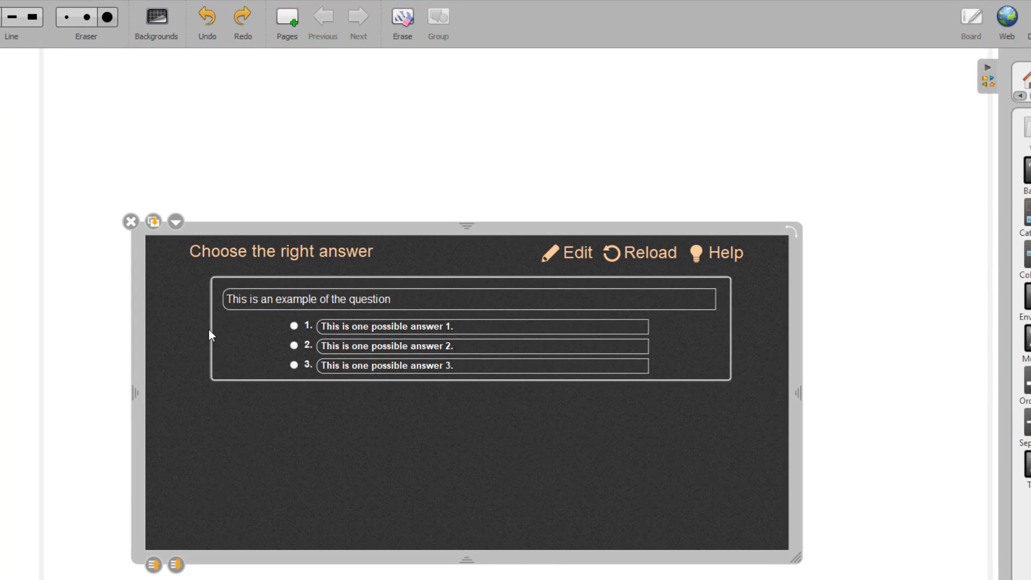
- Remove the Choose the right answer activity from the page and return the library to its main folders
click(130, 223)
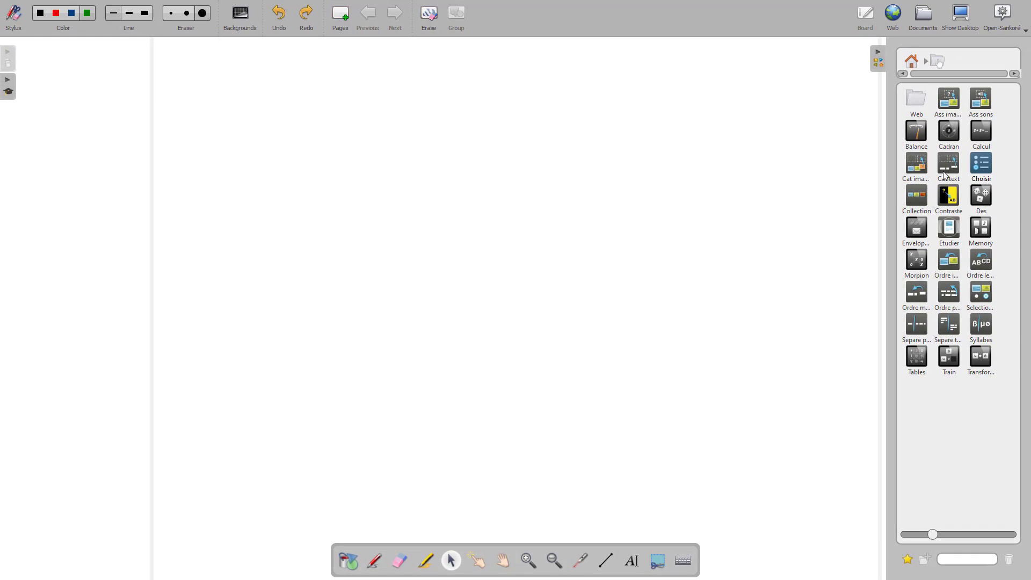
click(912, 61)
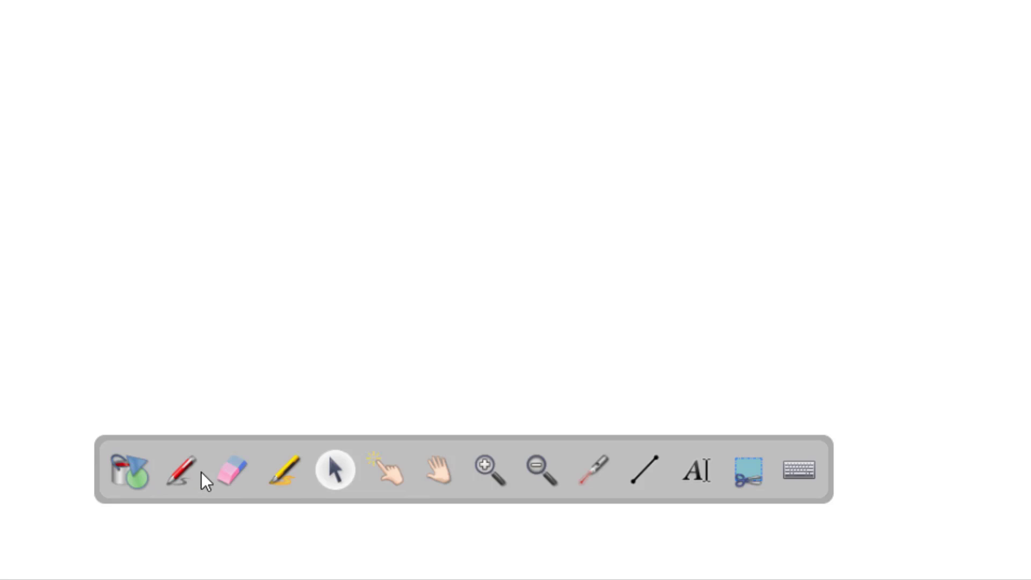
- Draw three separate wavy green freehand strokes on the page with the pen
click(181, 473)
mouse_move(187, 384)
mouse_down()
mouse_move(231, 390)
mouse_move(309, 340)
mouse_up()
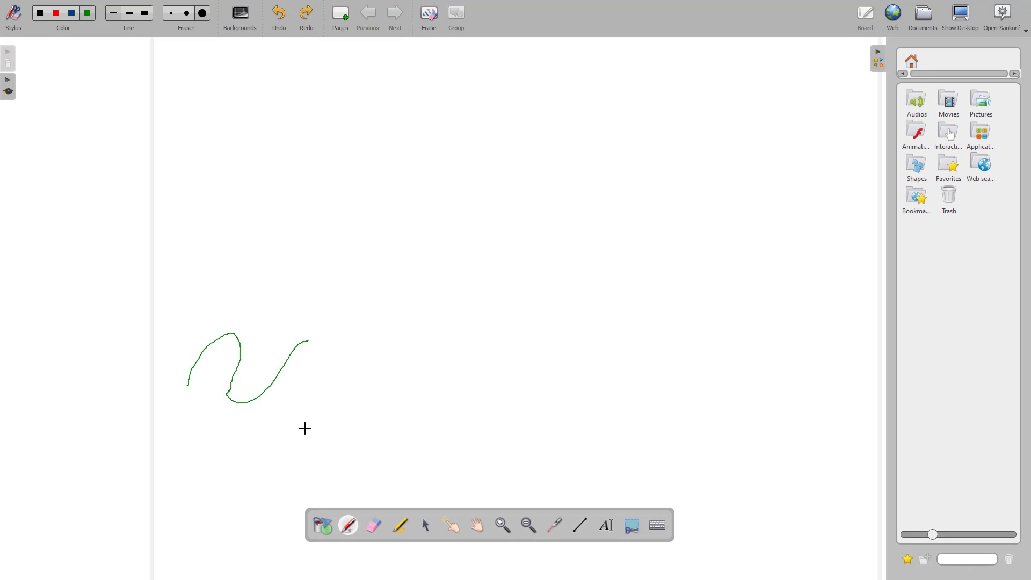
mouse_move(277, 434)
mouse_down()
mouse_move(467, 372)
mouse_move(480, 385)
mouse_up()
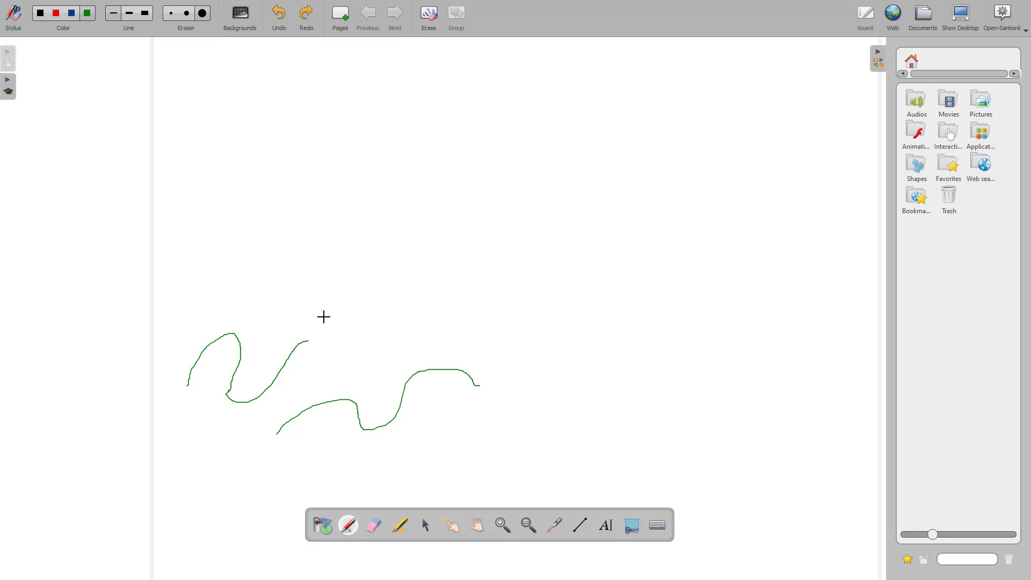
mouse_move(324, 316)
mouse_down()
mouse_move(405, 328)
mouse_move(512, 318)
mouse_up()
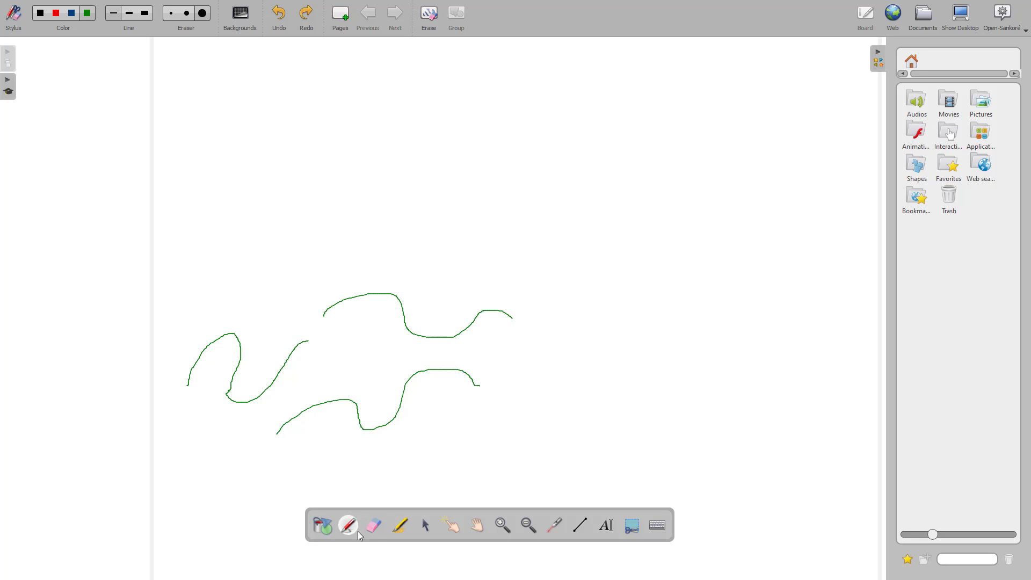
- Erase all three green pen strokes from the page with the eraser
click(375, 525)
mouse_move(453, 419)
mouse_down()
mouse_move(442, 364)
mouse_move(298, 409)
mouse_move(612, 311)
mouse_up()
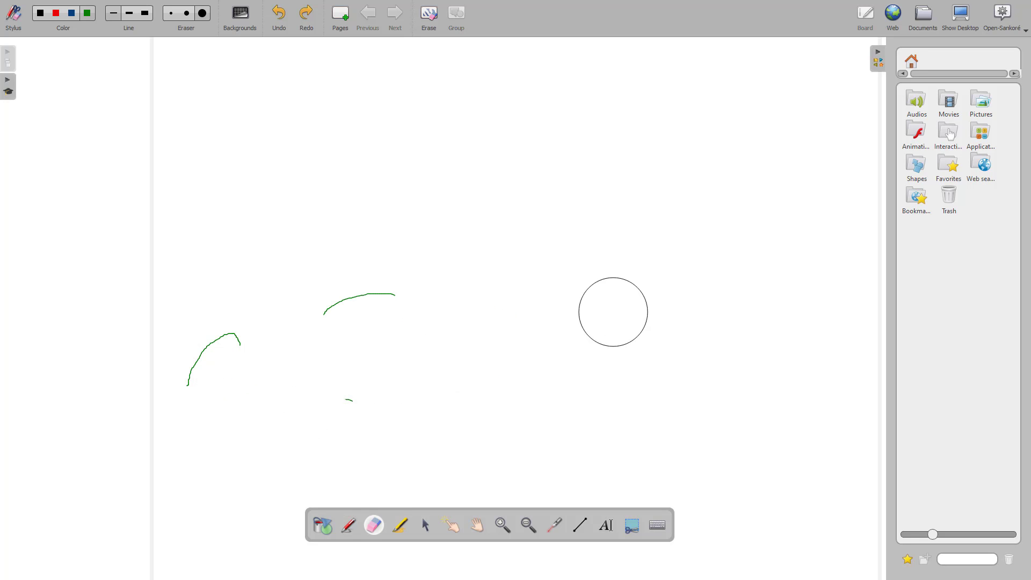
mouse_move(184, 377)
mouse_down()
mouse_move(397, 311)
mouse_move(352, 414)
mouse_up()
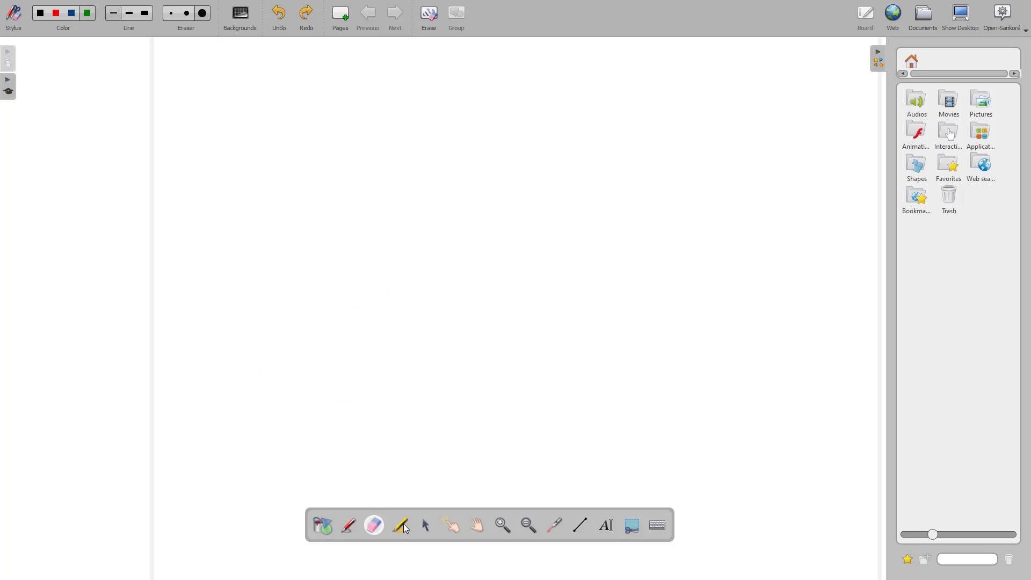
- Draw a large looping yellow scribble with the highlighter and shift the whole page with the hand tool
click(405, 527)
mouse_move(191, 304)
mouse_down()
mouse_move(376, 322)
mouse_move(604, 269)
mouse_move(474, 314)
mouse_move(274, 308)
mouse_move(483, 364)
mouse_move(397, 384)
mouse_up()
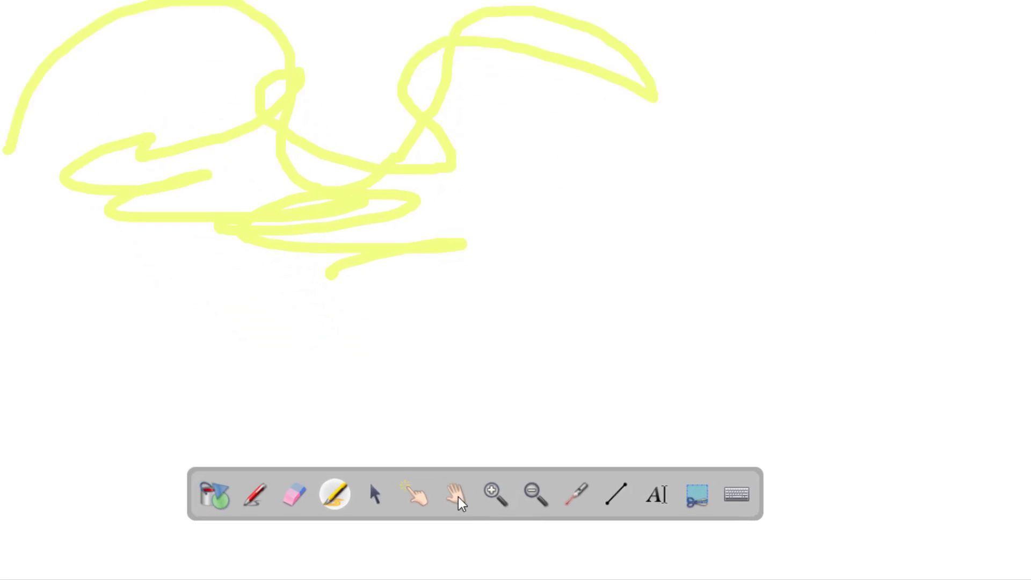
click(456, 496)
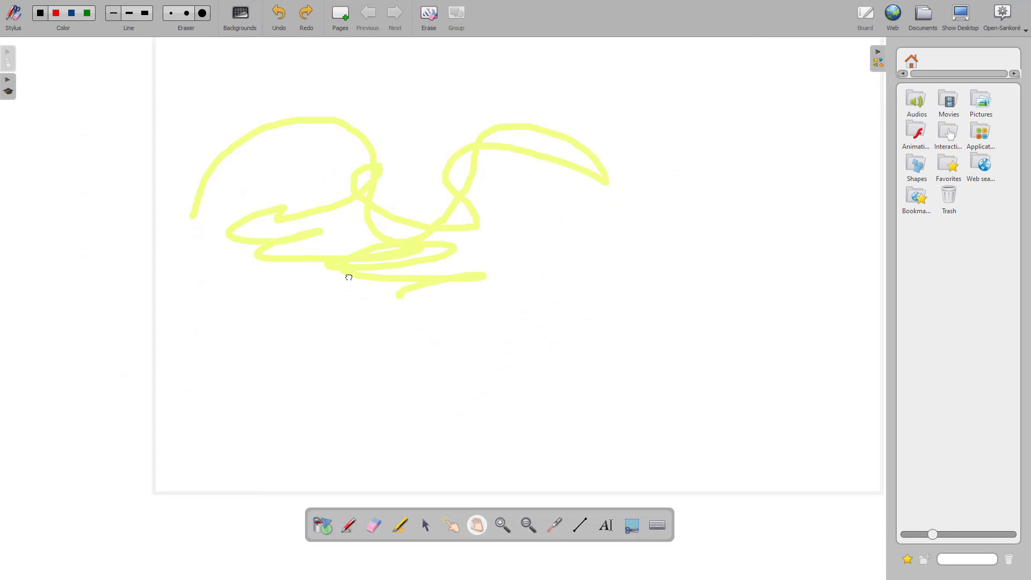
mouse_move(349, 277)
mouse_down()
mouse_move(423, 343)
mouse_move(317, 349)
mouse_up()
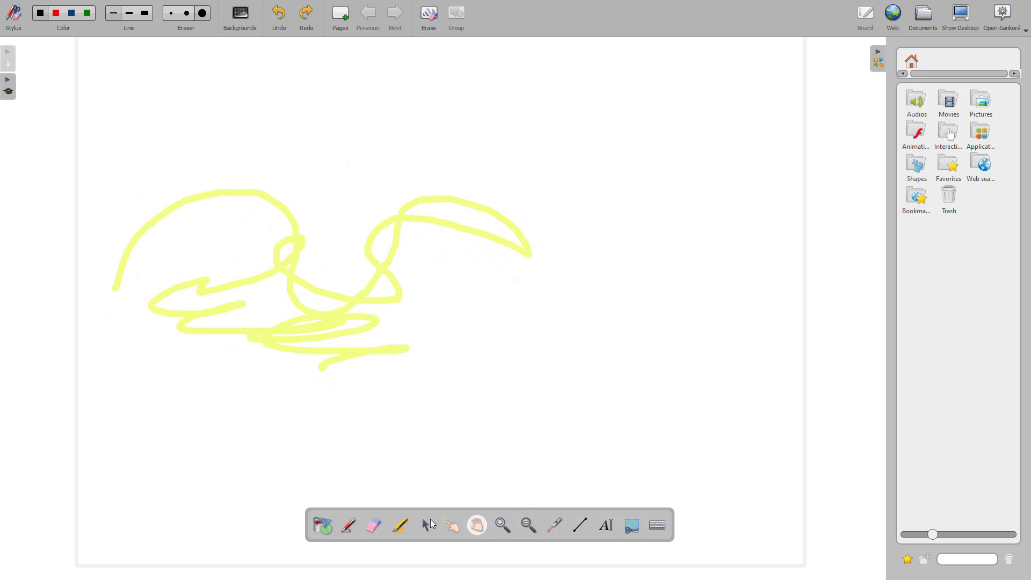
- Select the yellow highlighter scribble and move it up and to the right on the page
click(426, 524)
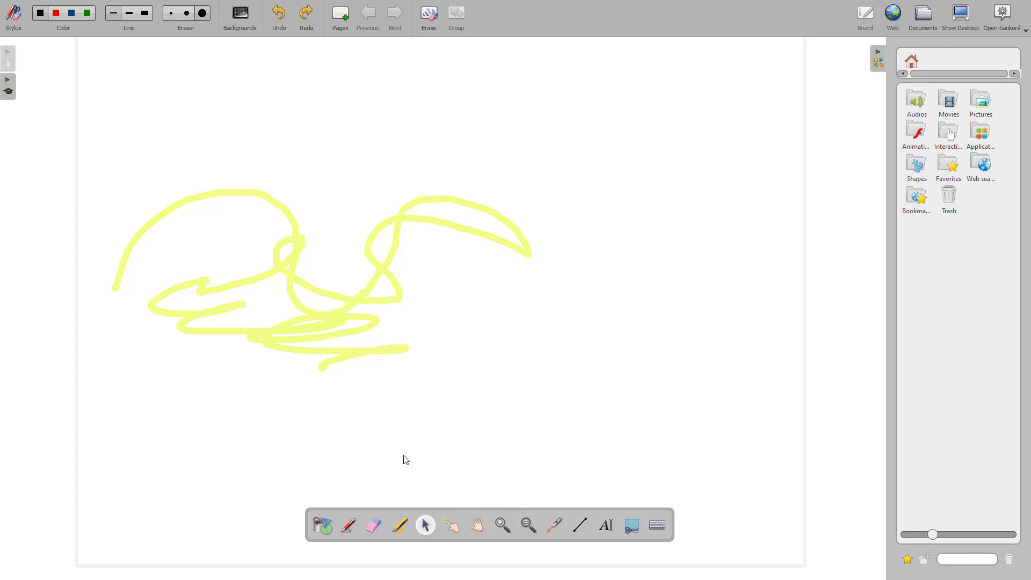
click(326, 328)
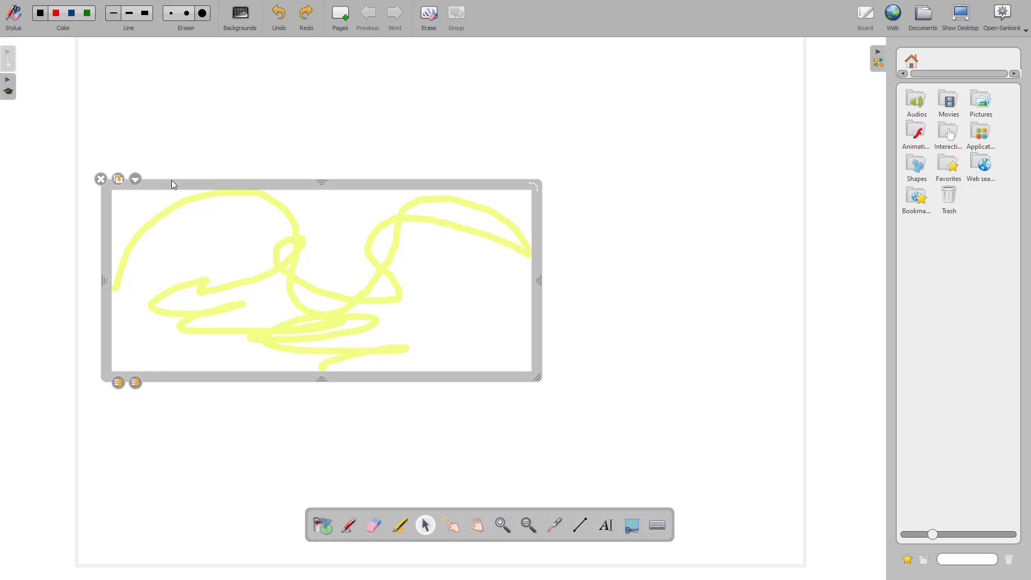
mouse_move(188, 184)
mouse_down()
mouse_move(324, 106)
mouse_move(458, 160)
mouse_move(299, 84)
mouse_move(269, 152)
mouse_move(313, 118)
mouse_move(265, 113)
mouse_up()
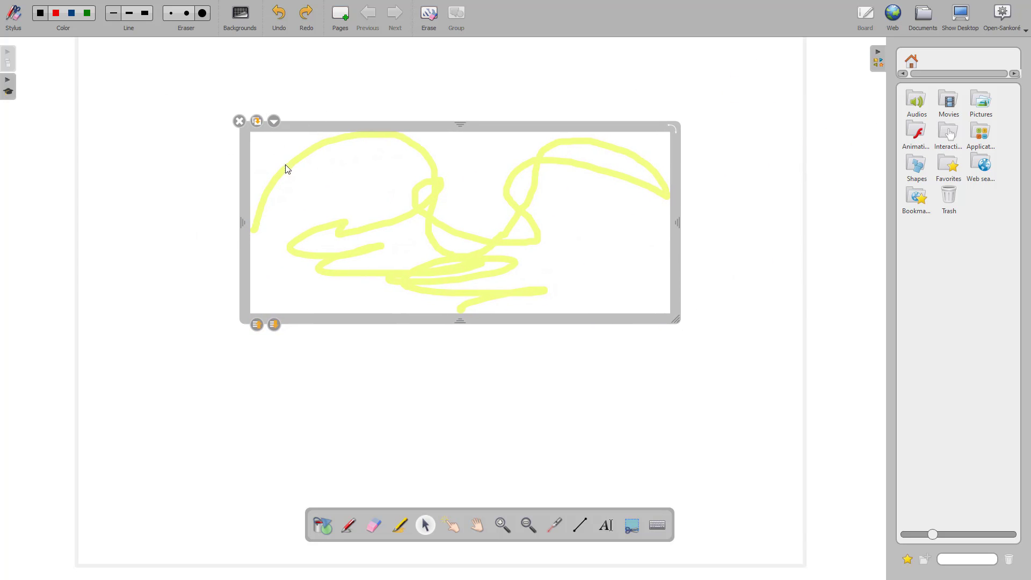
mouse_move(352, 135)
mouse_down()
mouse_move(382, 161)
mouse_move(260, 147)
mouse_move(303, 123)
mouse_move(271, 111)
mouse_move(303, 129)
mouse_up()
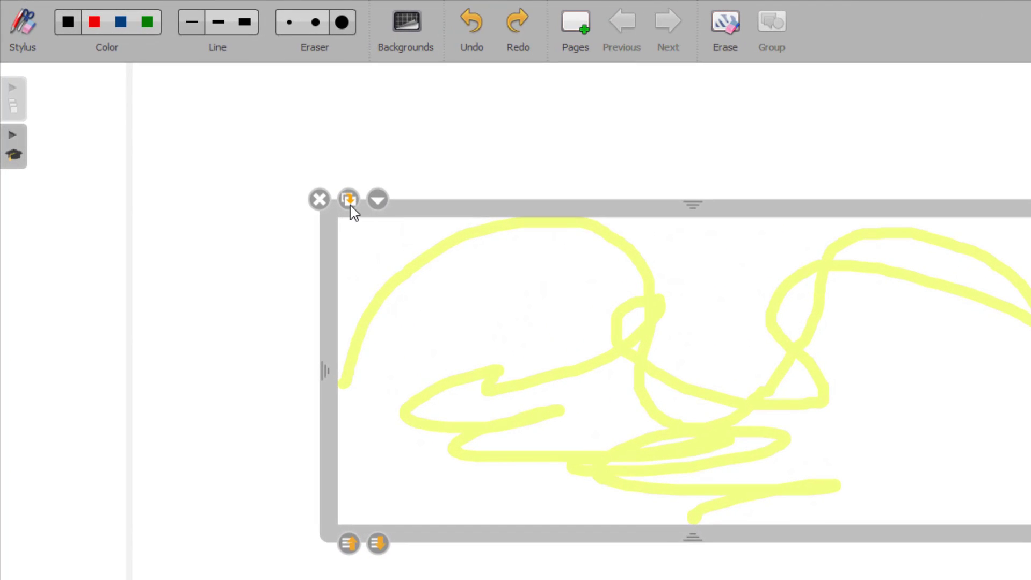
- Duplicate the yellow scribble and move the copy so that it partly overlaps the original
click(349, 199)
drag(423, 209, 827, 410)
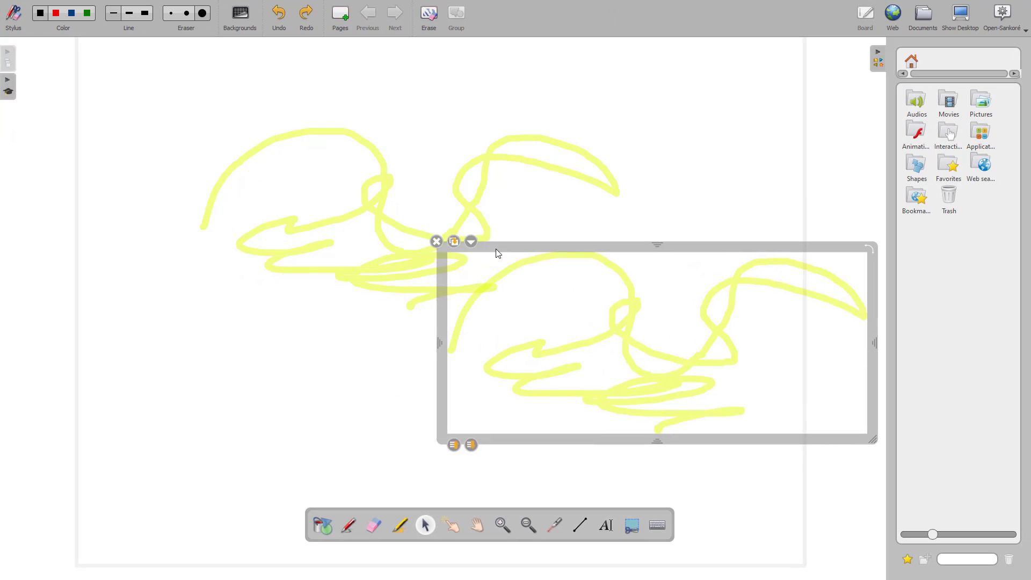
mouse_move(498, 254)
mouse_down()
mouse_move(260, 222)
mouse_move(294, 173)
mouse_up()
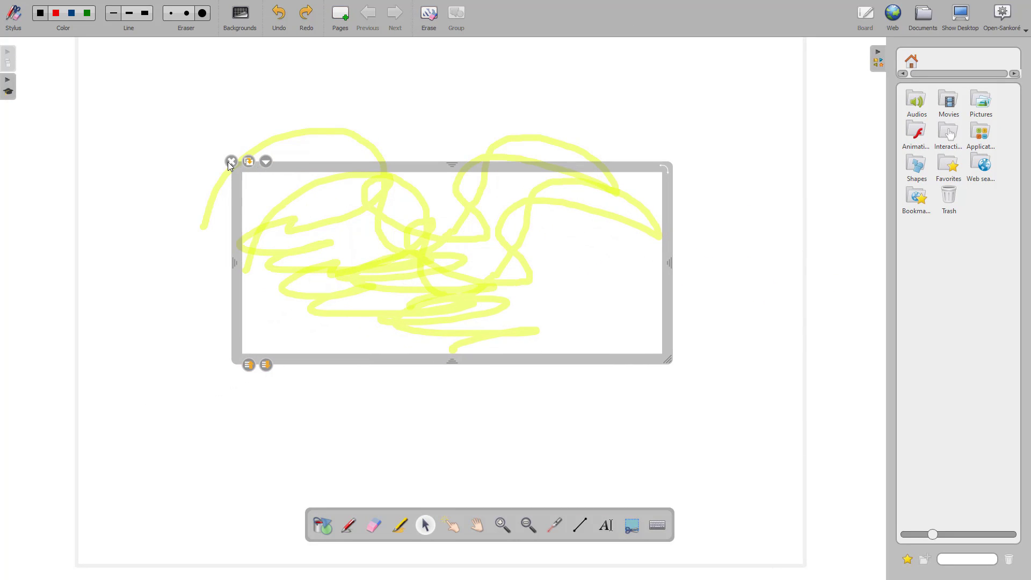
- Delete the duplicated scribble and the original yellow scribble from the page
click(231, 161)
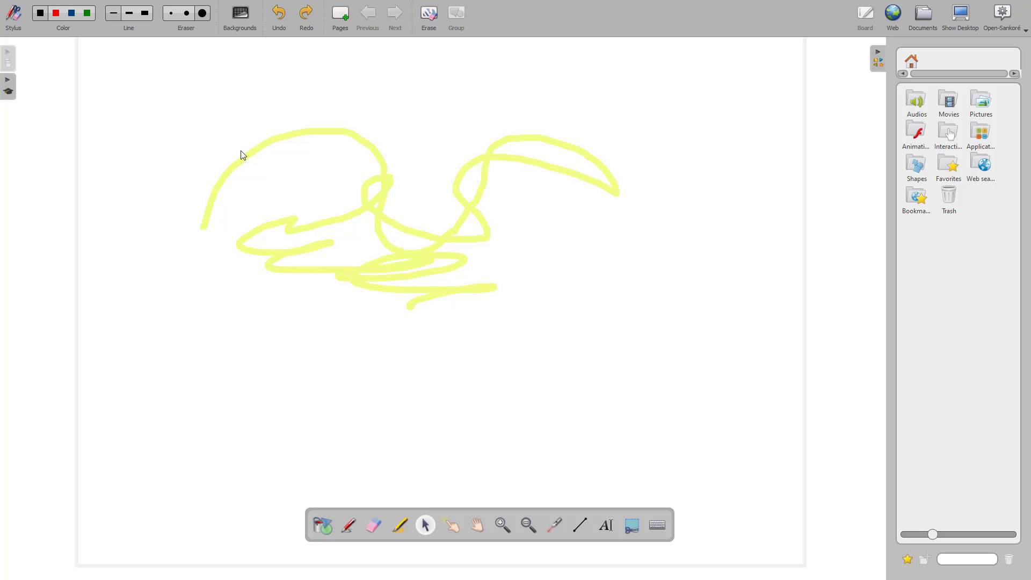
click(243, 166)
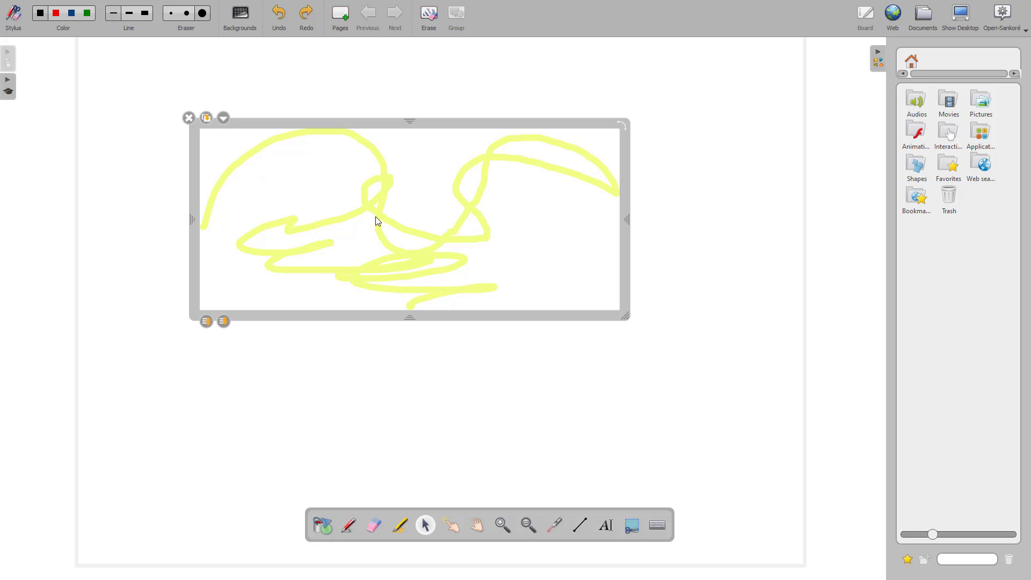
click(188, 120)
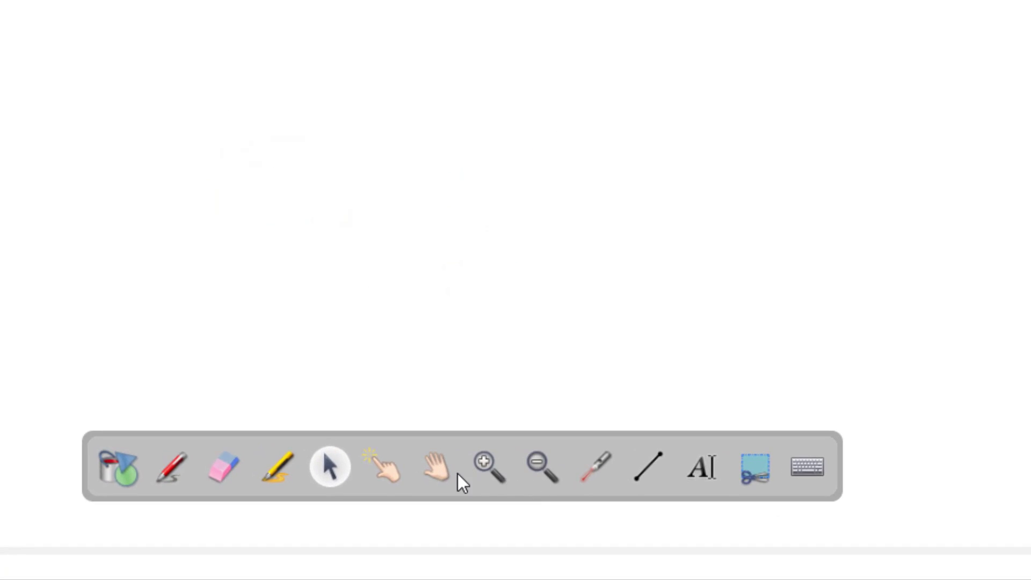
- Draw overlapping green freehand loops near the middle of the page with the pen
click(175, 467)
mouse_move(292, 214)
mouse_down()
mouse_move(392, 159)
mouse_move(490, 241)
mouse_move(451, 294)
mouse_up()
drag(411, 253, 409, 263)
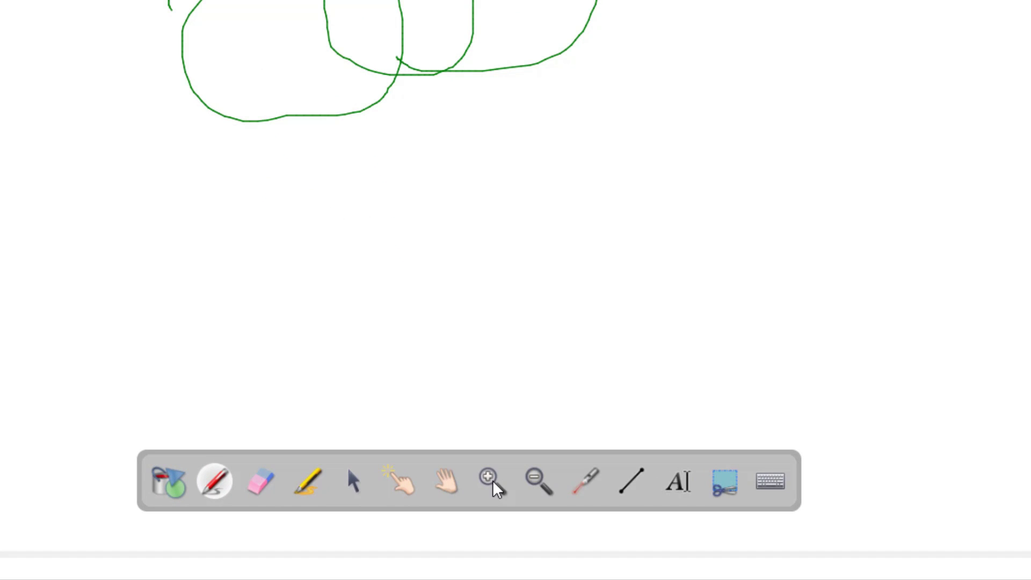
- Zoom in on the green loops to 2.0x and zoom back out to the full page
click(493, 482)
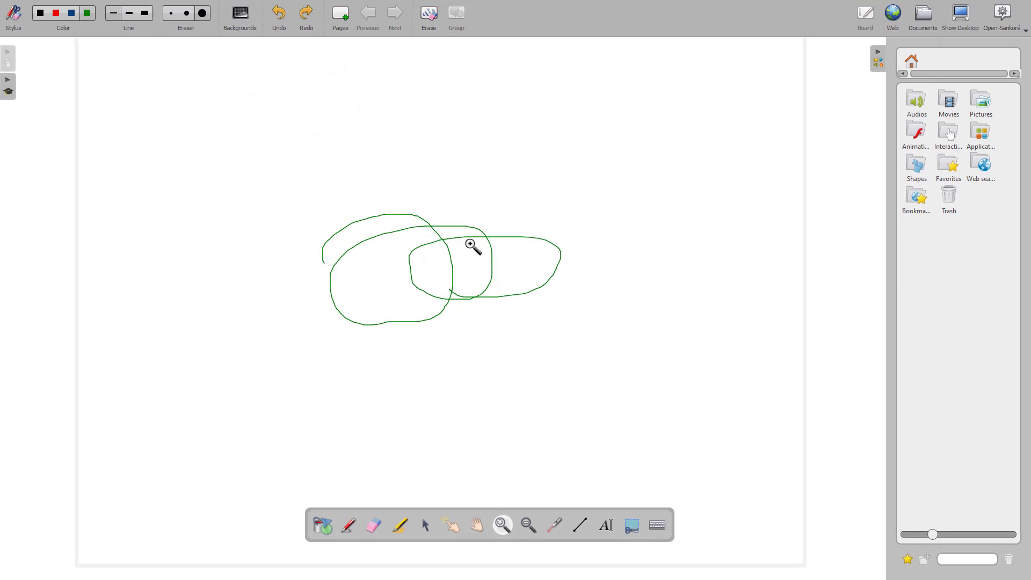
click(464, 184)
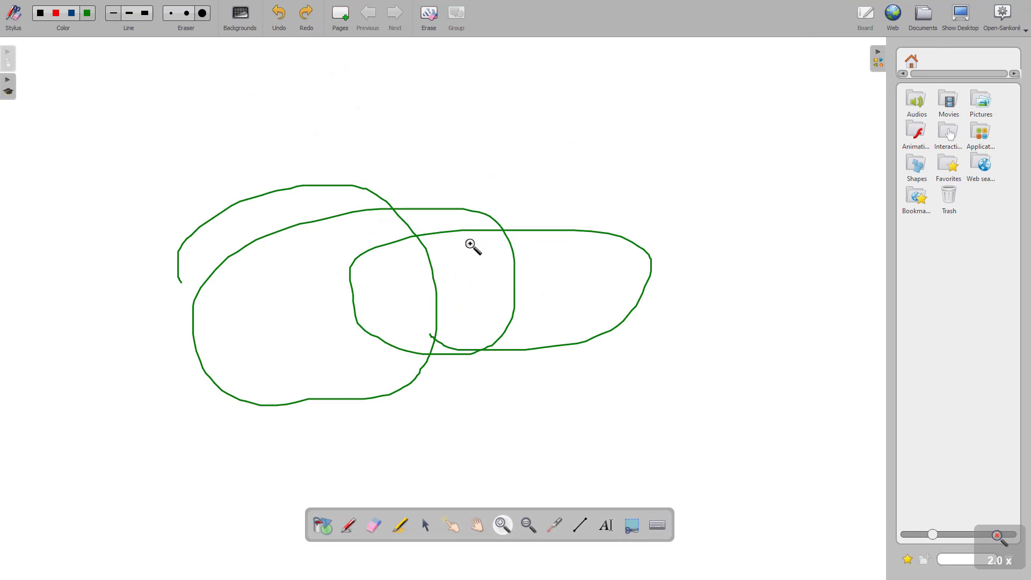
click(529, 522)
click(485, 321)
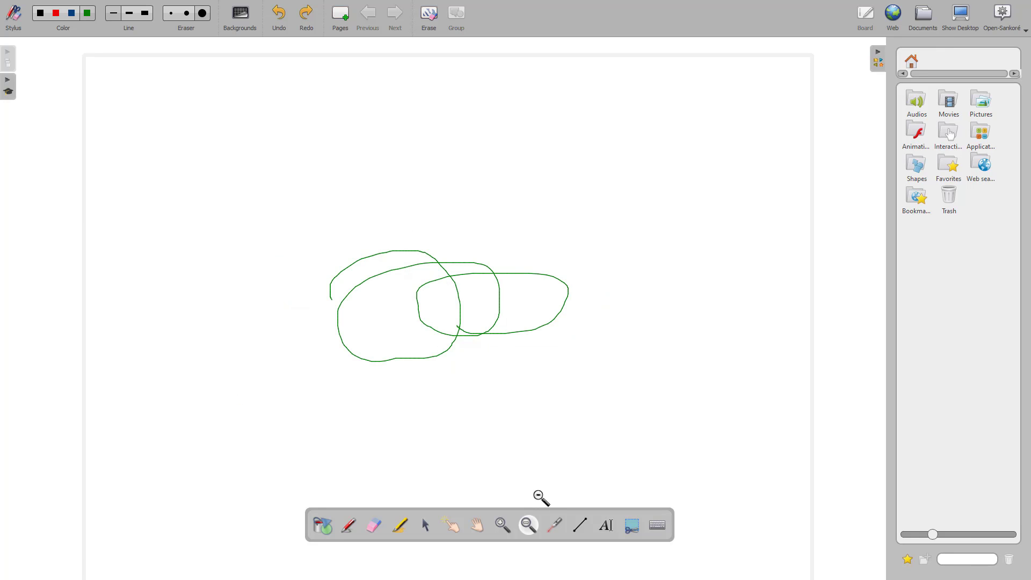
- Point at and trace around the green loops with the laser pointer
click(554, 524)
drag(577, 376, 444, 248)
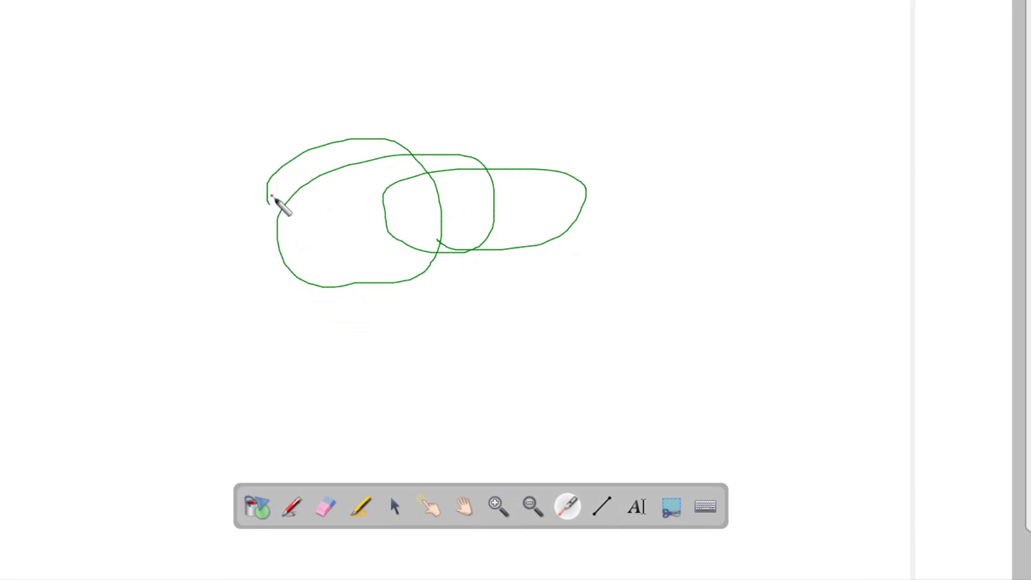
mouse_move(326, 157)
mouse_down()
mouse_move(320, 150)
mouse_move(333, 147)
mouse_move(427, 184)
mouse_move(430, 225)
mouse_move(419, 184)
mouse_up()
- Draw three straight green lines above the loops: one horizontal, one rising and one falling diagonally across it
click(604, 506)
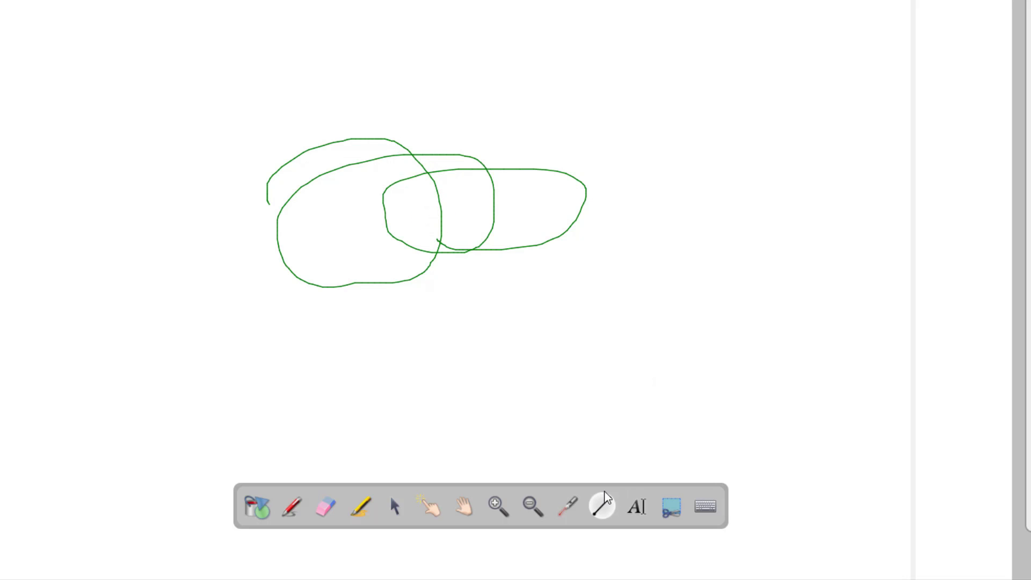
drag(134, 42, 581, 43)
drag(26, 187, 425, 14)
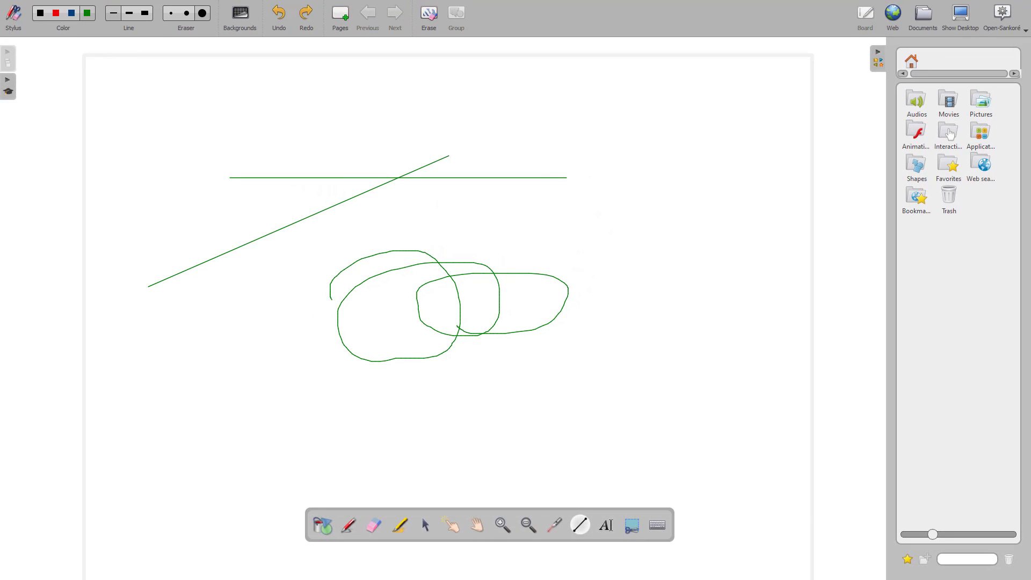
drag(329, 92, 658, 295)
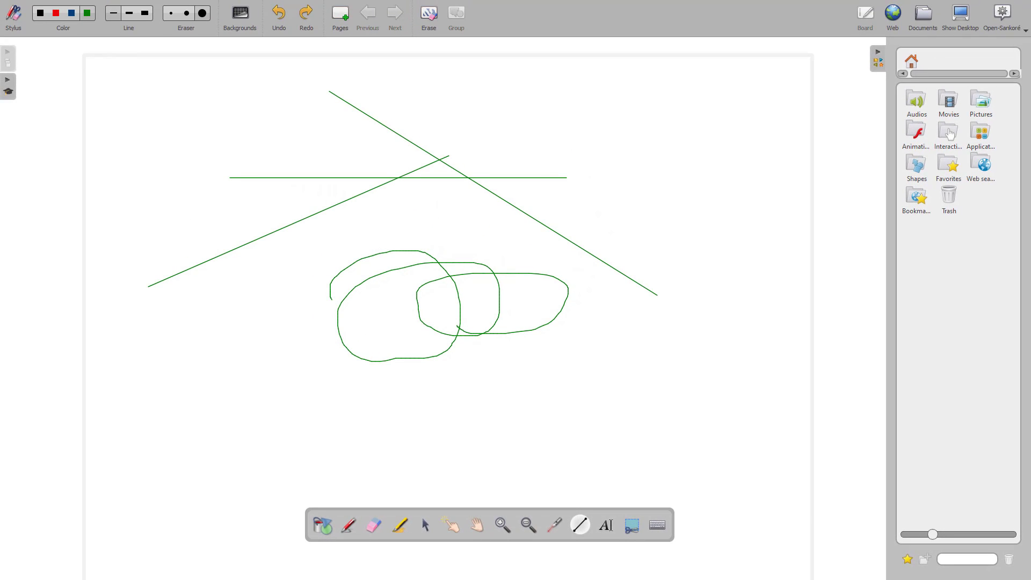
- Draw a slightly rising red line, a falling diagonal blue line and a horizontal black line across the green lines
click(55, 16)
drag(229, 213, 561, 184)
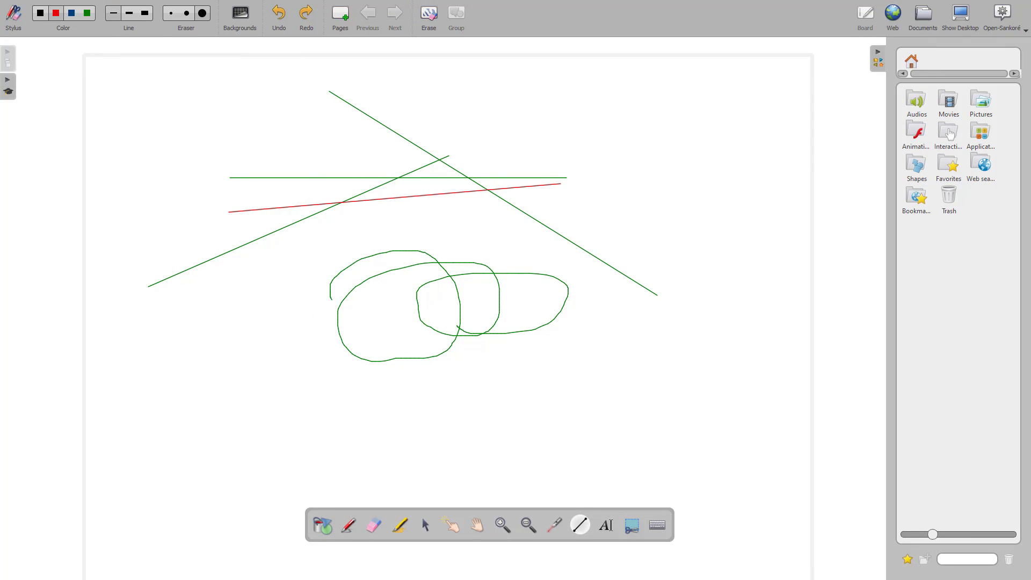
click(70, 16)
drag(211, 118, 420, 297)
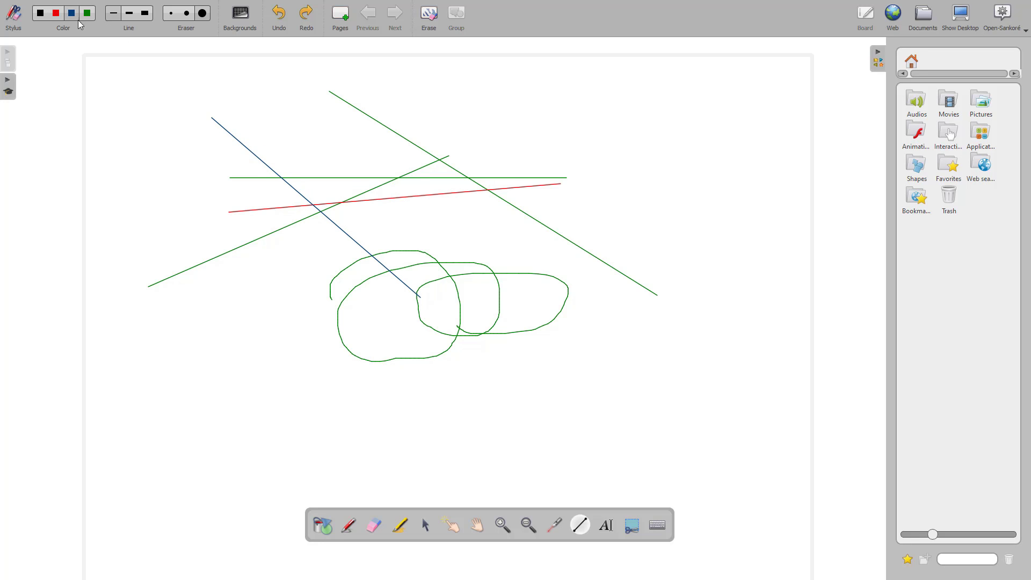
click(41, 16)
mouse_move(193, 259)
mouse_down()
mouse_move(529, 198)
mouse_move(564, 260)
mouse_up()
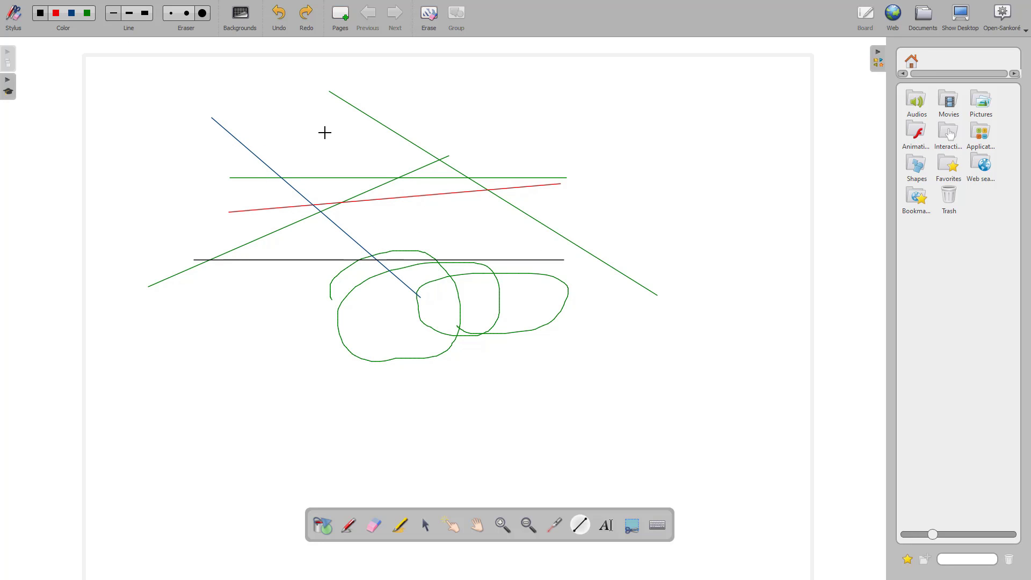
- Add a widened text box reading "TULISAN DEMO" beside the crossing lines on the page
click(605, 528)
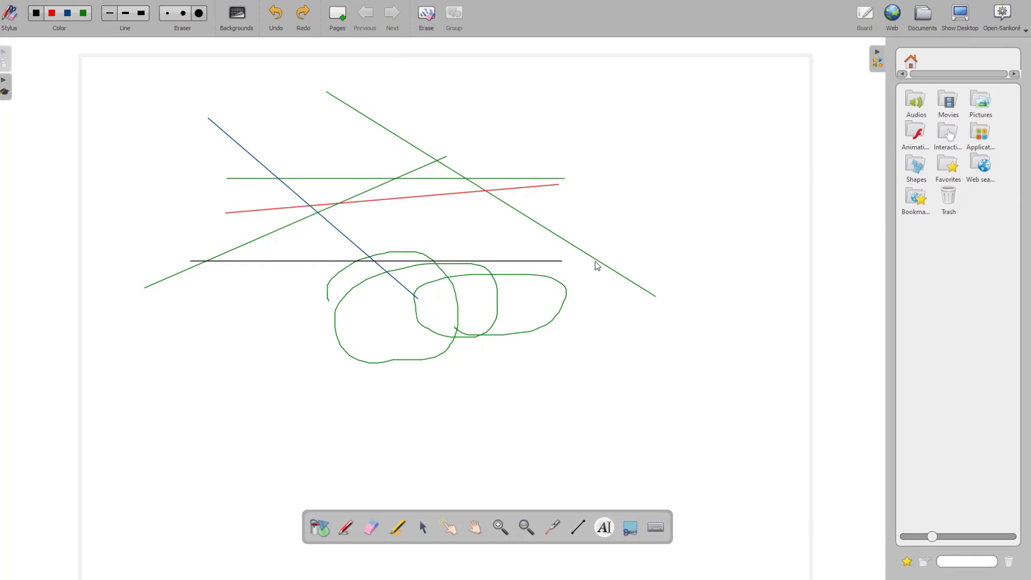
click(462, 288)
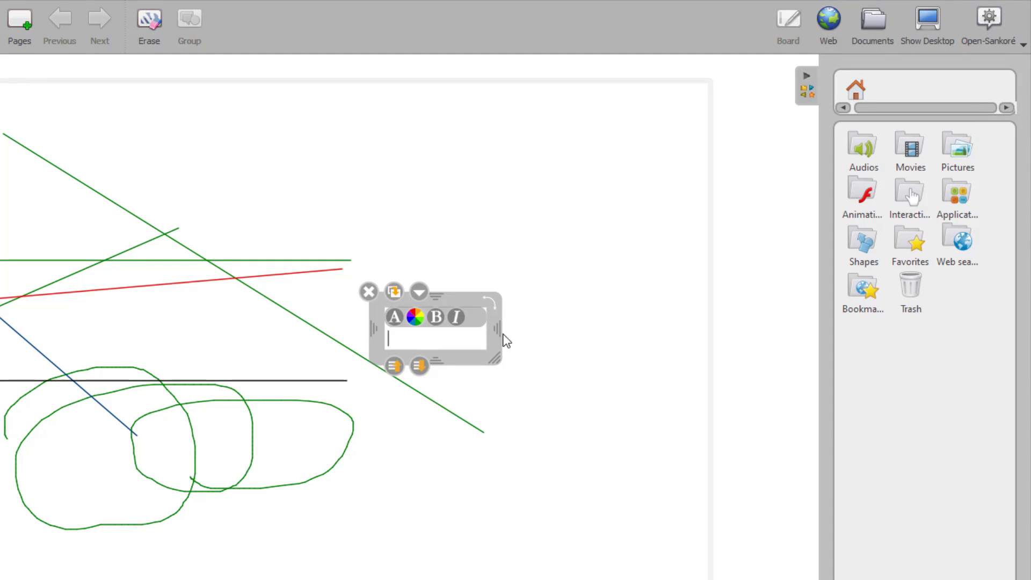
drag(563, 294, 681, 291)
drag(635, 331, 636, 331)
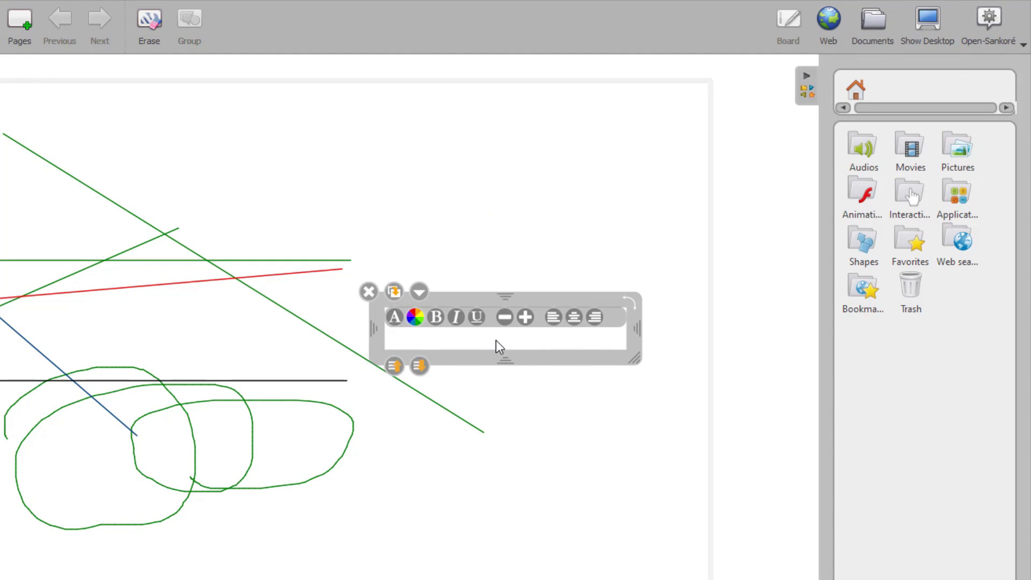
text(TULISAN DEMO)
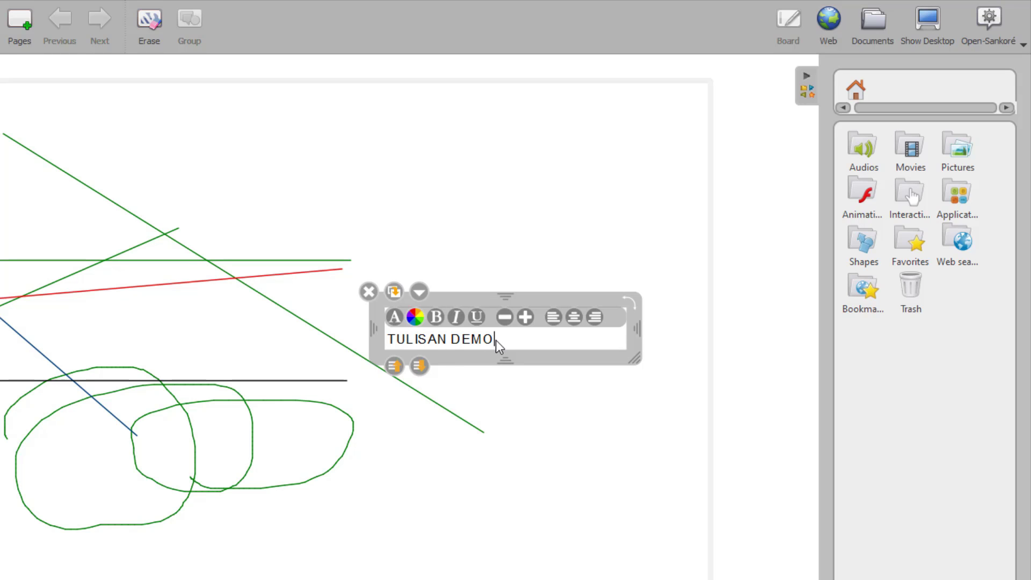
- Format the whole "TULISAN DEMO" text as bold, italic and underlined
key(ctrl+a)
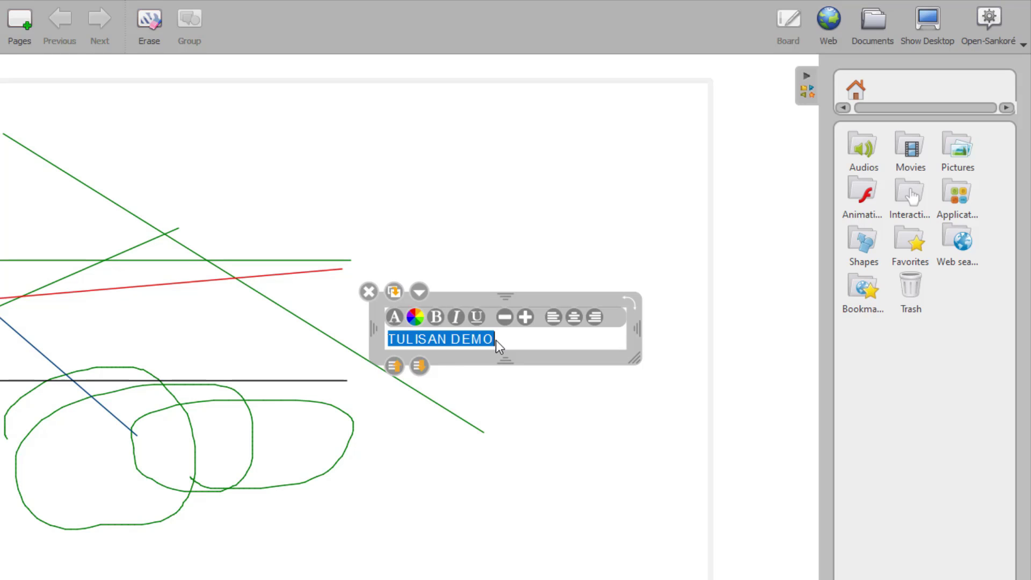
click(434, 316)
click(455, 316)
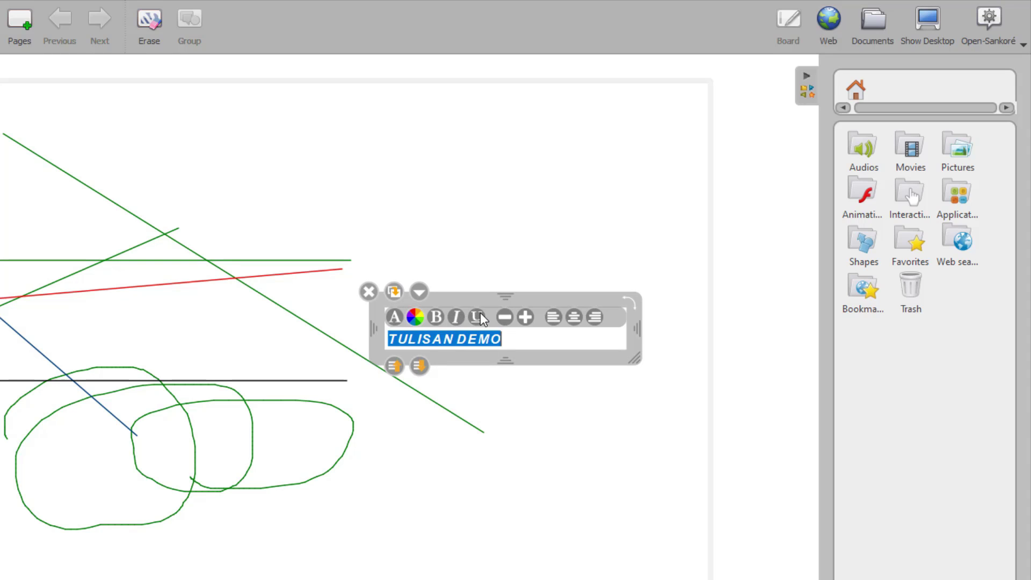
click(478, 317)
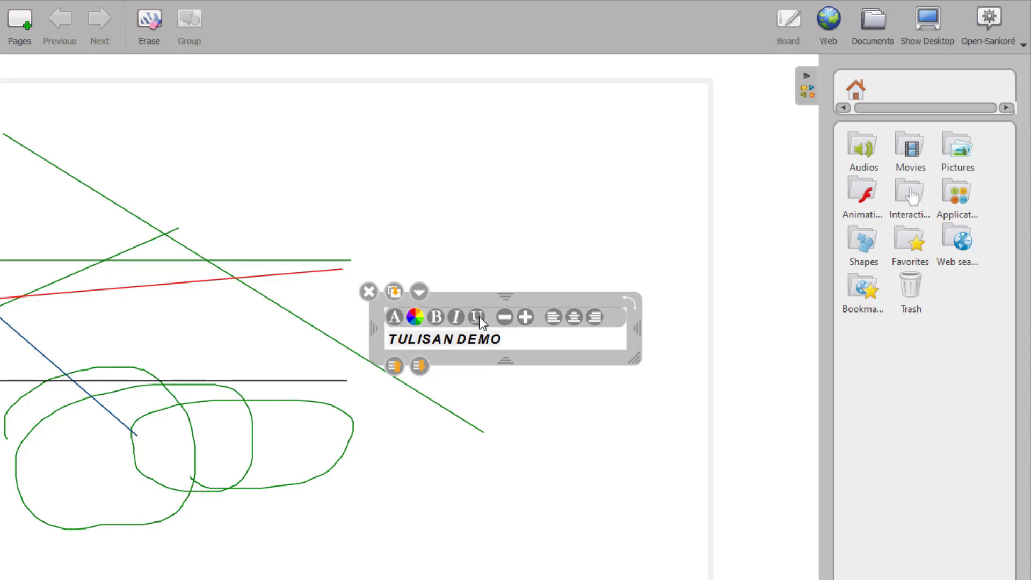
click(538, 370)
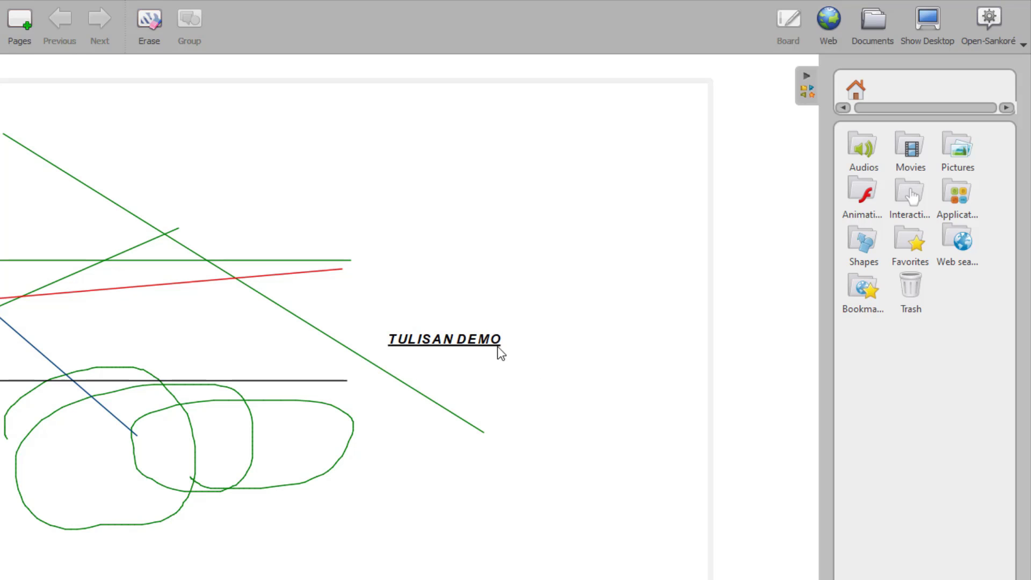
click(480, 342)
click(581, 410)
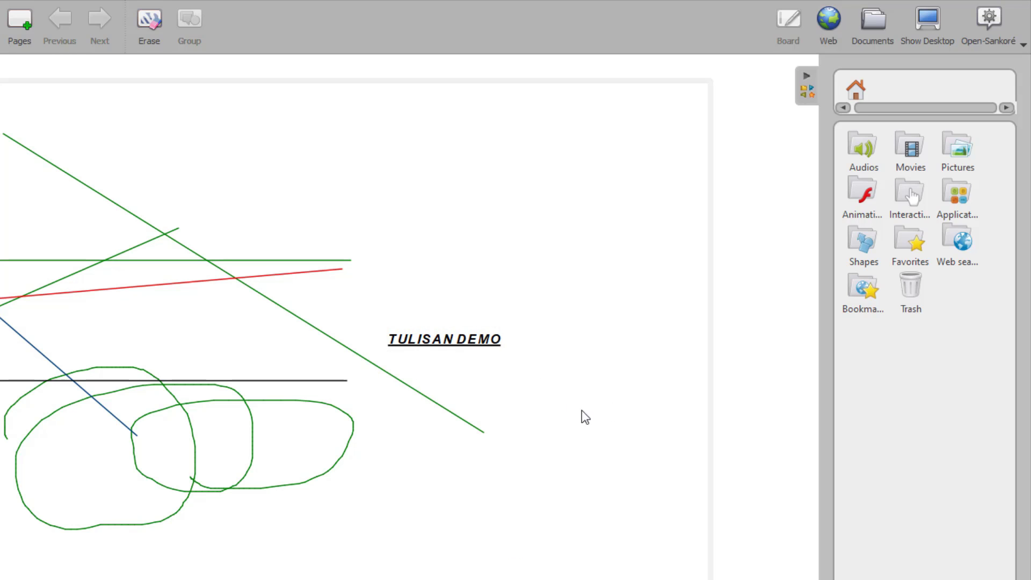
- Enlarge the "TULISAN DEMO" text until it wraps onto two lines, and reduce its font size to 18
click(456, 341)
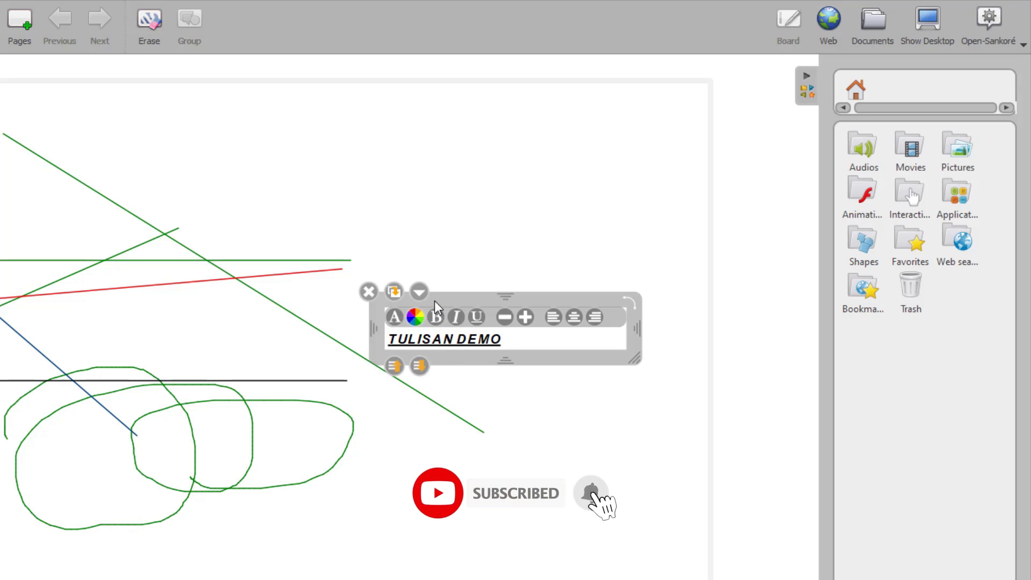
click(526, 318)
click(526, 318)
click(526, 318)
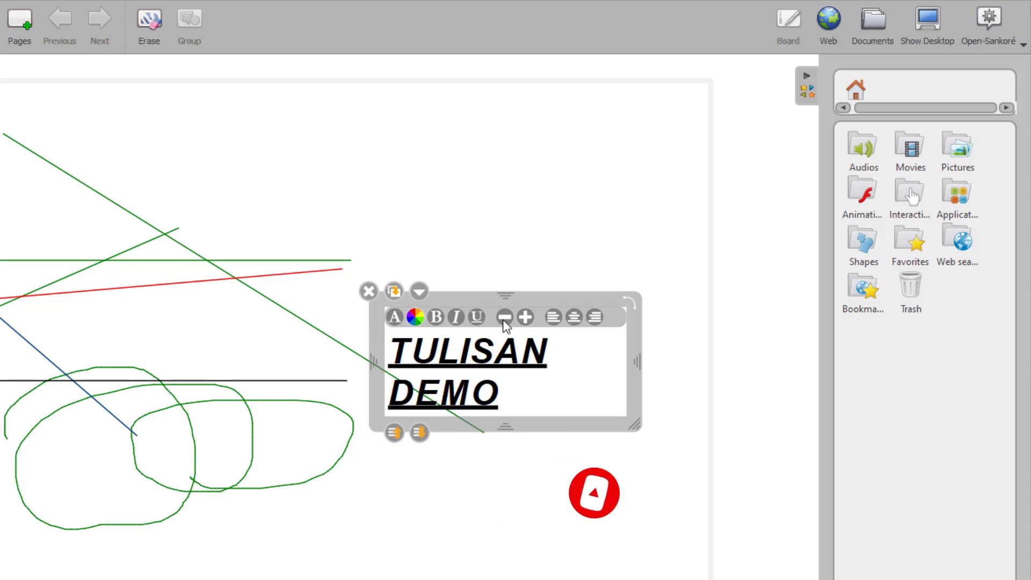
click(505, 318)
click(504, 318)
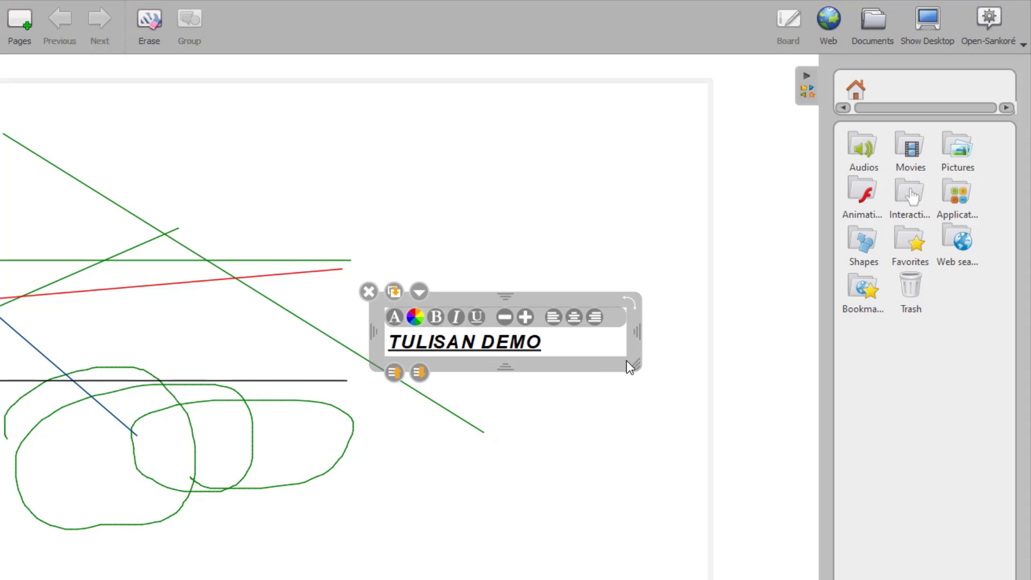
- Enlarge the text box in both directions and switch its text from centre to right and back to left alignment
drag(634, 366, 734, 463)
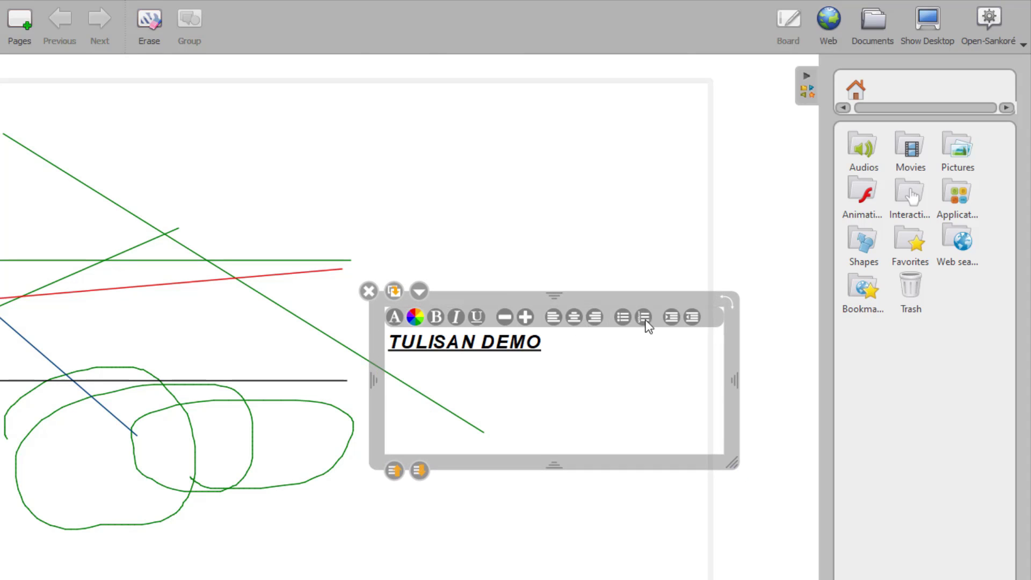
click(574, 317)
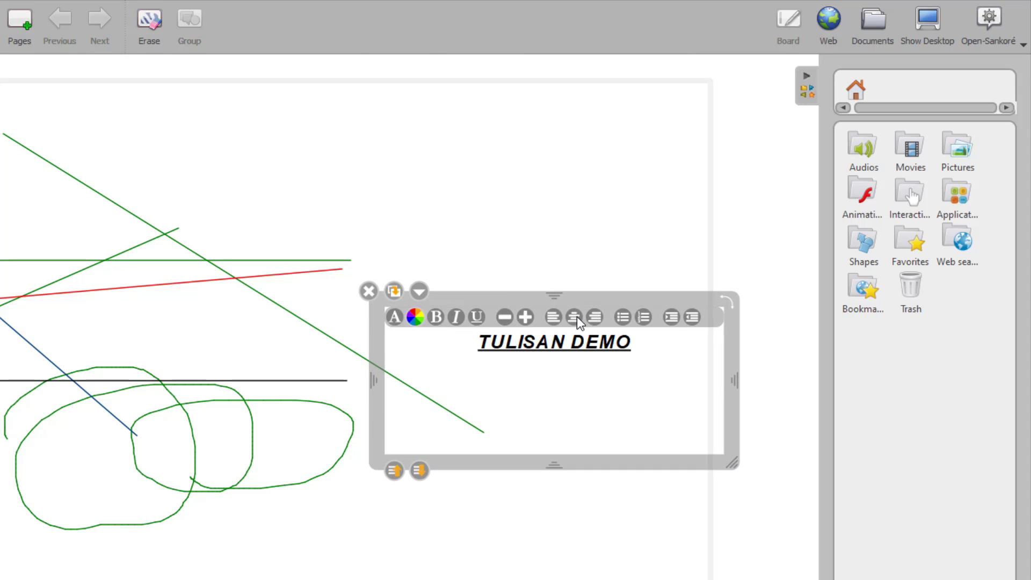
click(594, 316)
click(554, 317)
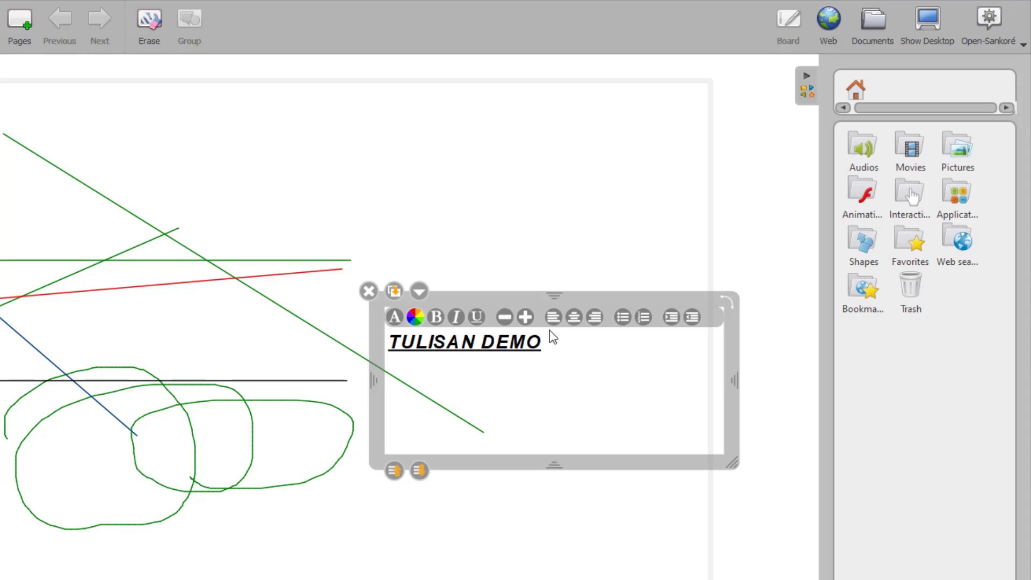
- Make "TULISAN DEMO" a bulleted item and preview the Comic Sans MS and AlphoneticGB fonts before applying Arial
drag(394, 344, 571, 349)
click(622, 318)
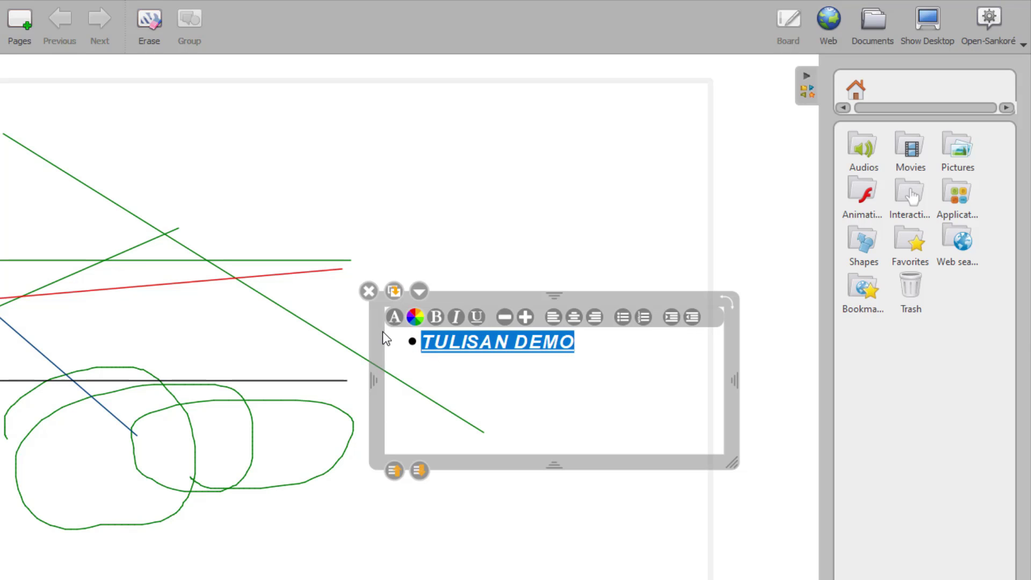
click(395, 317)
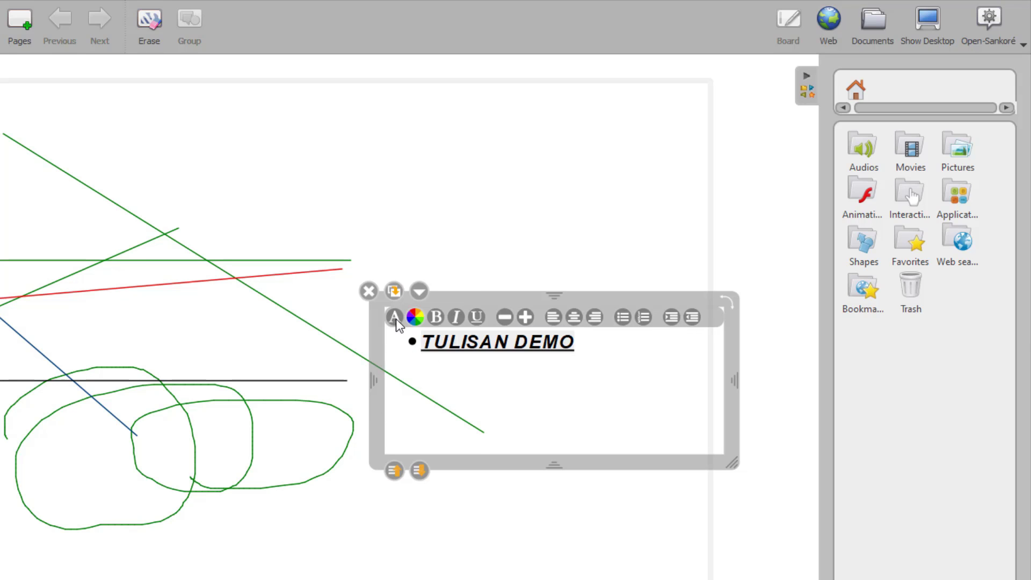
key(Escape)
click(395, 317)
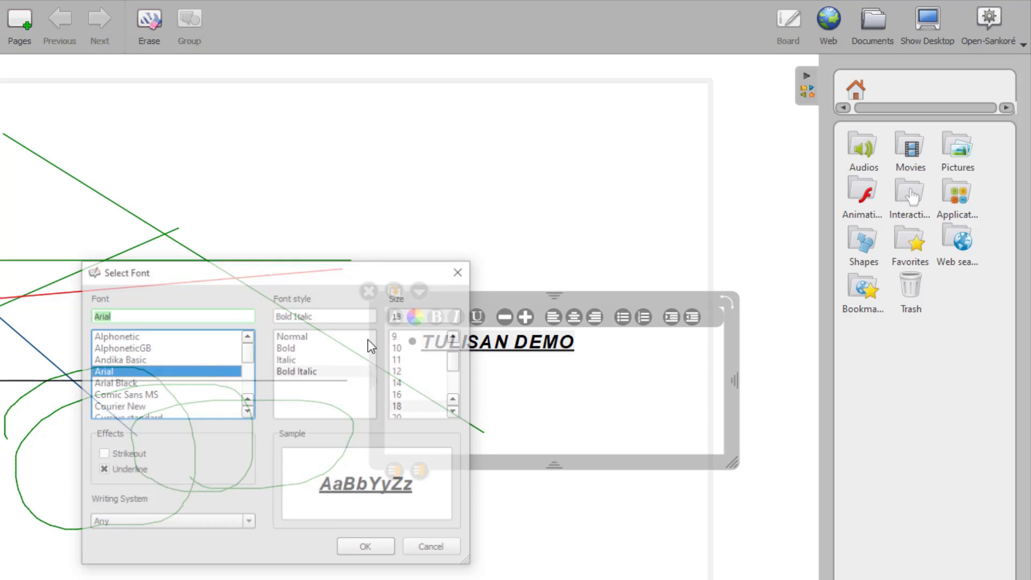
click(140, 360)
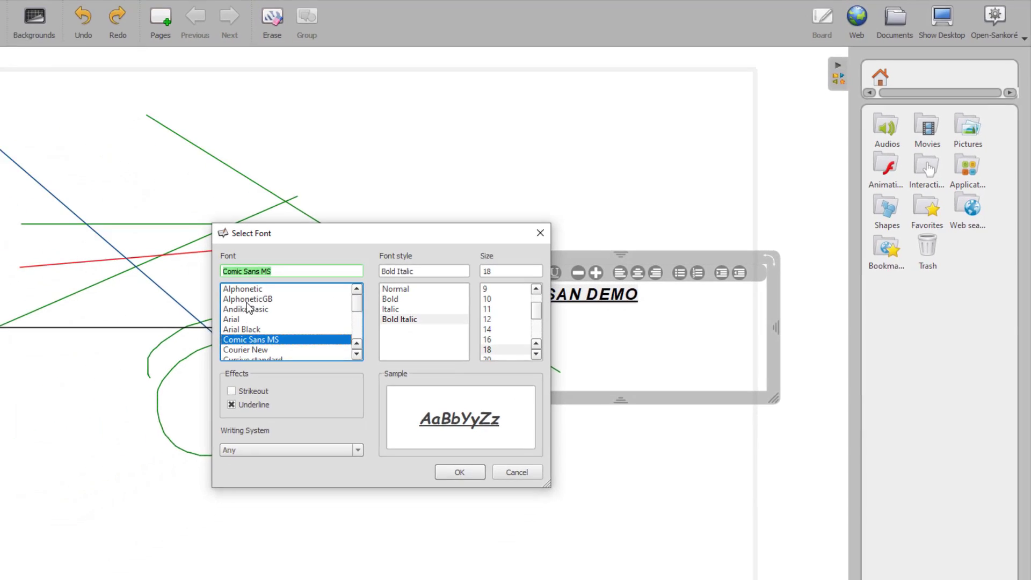
click(133, 346)
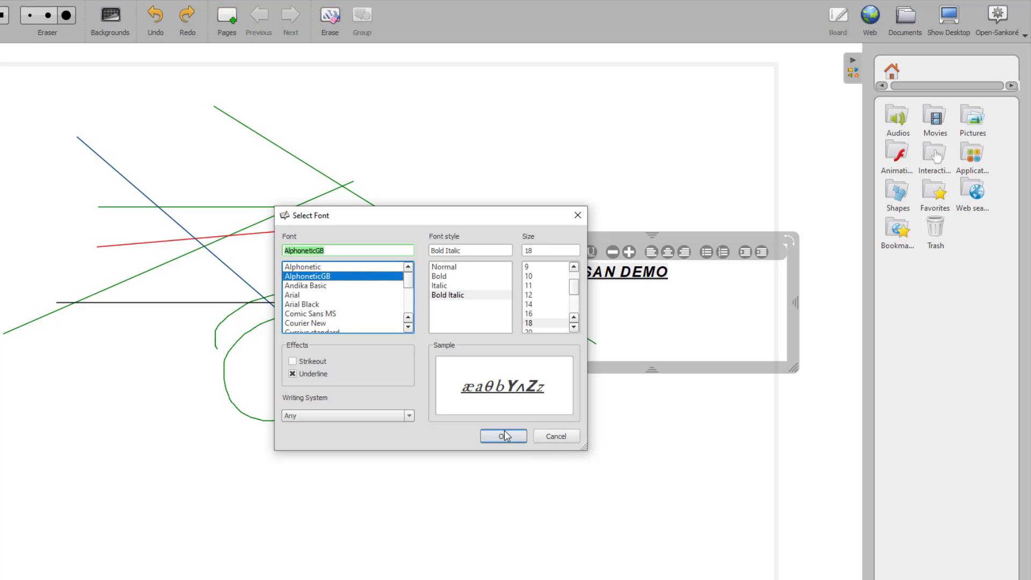
click(296, 296)
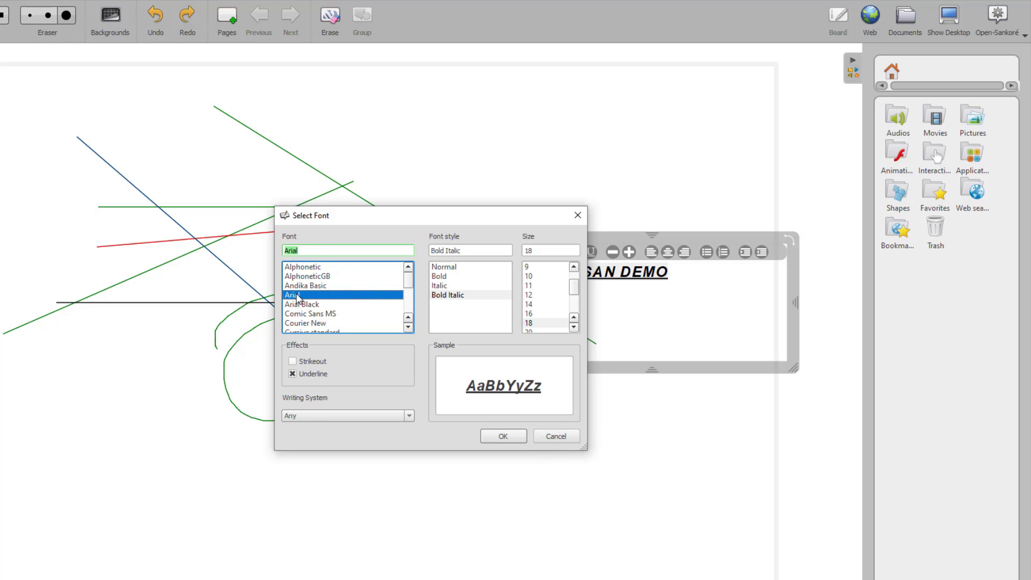
click(502, 435)
- Narrow the text box and set the colour of the "TULISAN DEMO" text to red
drag(680, 295, 740, 370)
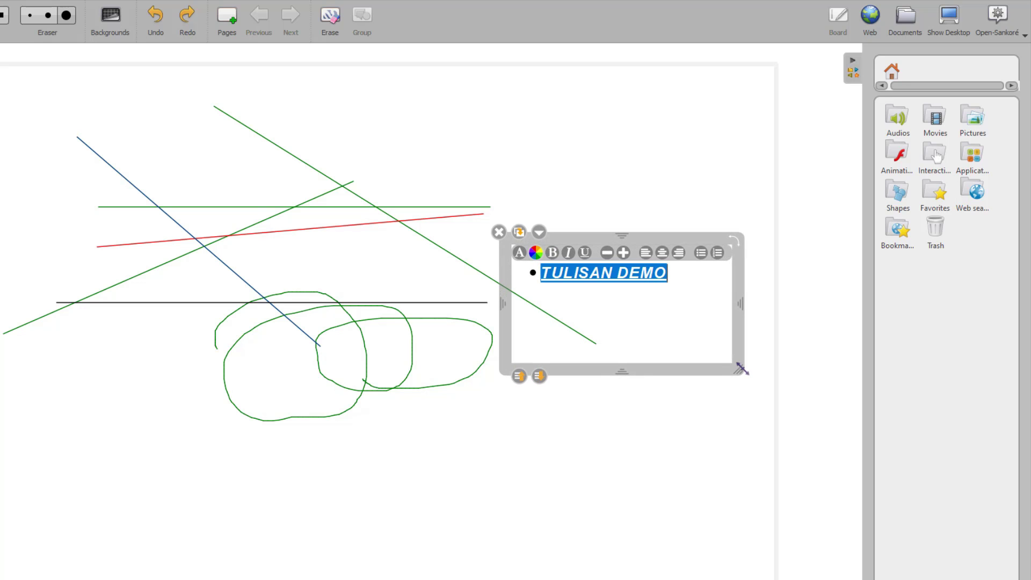
click(534, 253)
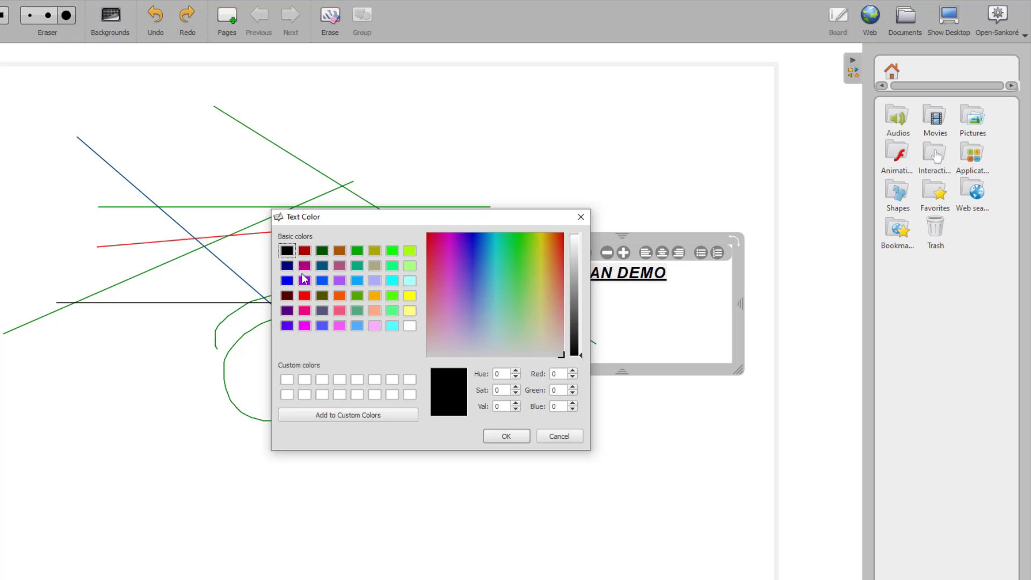
click(574, 435)
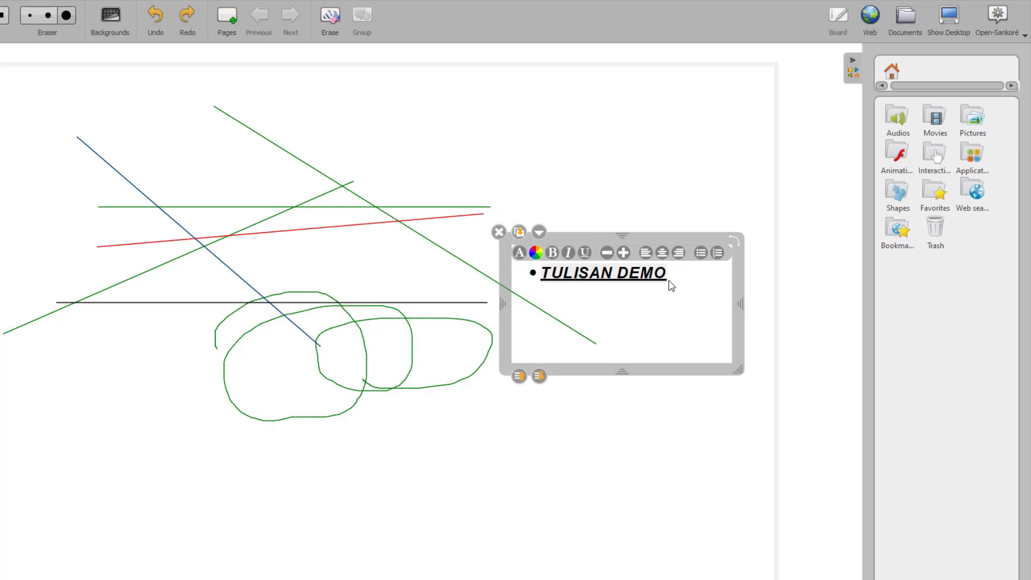
drag(668, 275, 538, 274)
click(535, 253)
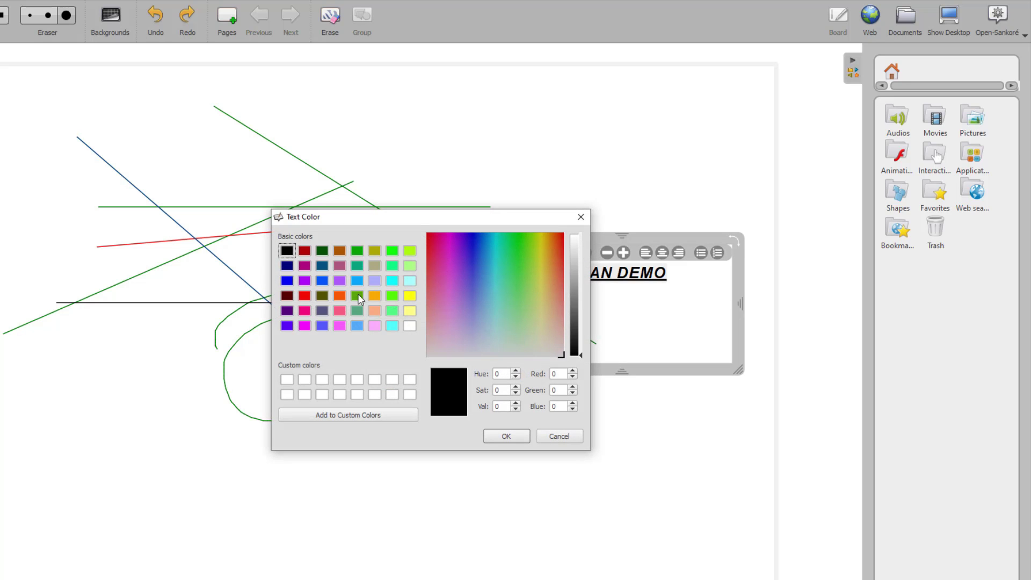
click(305, 296)
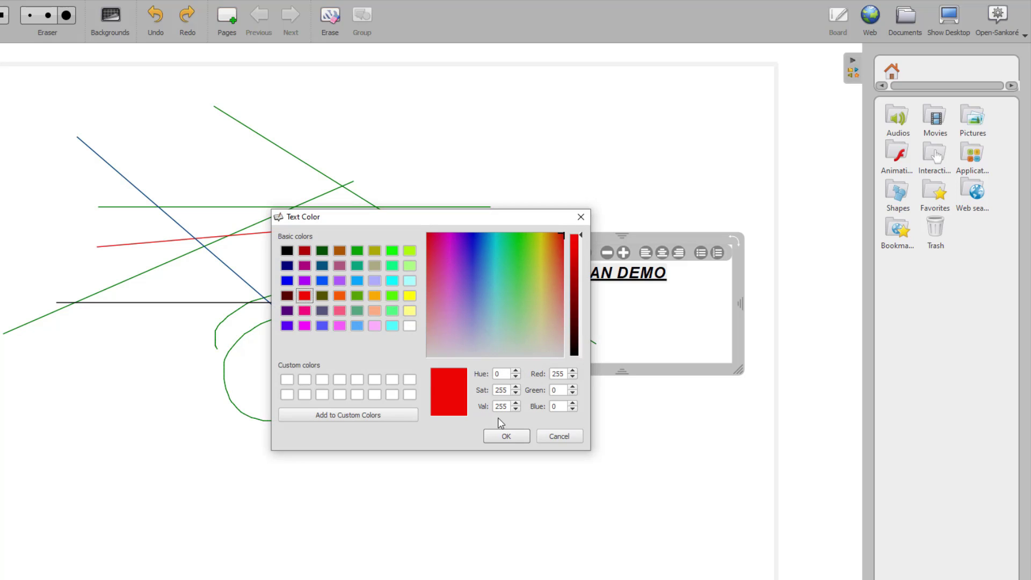
click(508, 436)
- Delete the "TULISAN DEMO" text box from the page
click(625, 312)
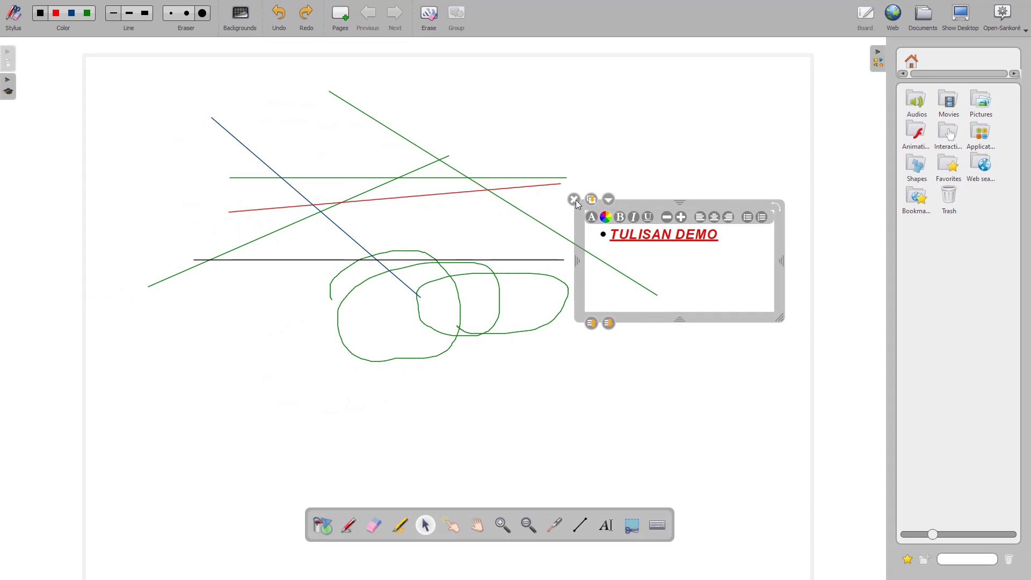
click(575, 200)
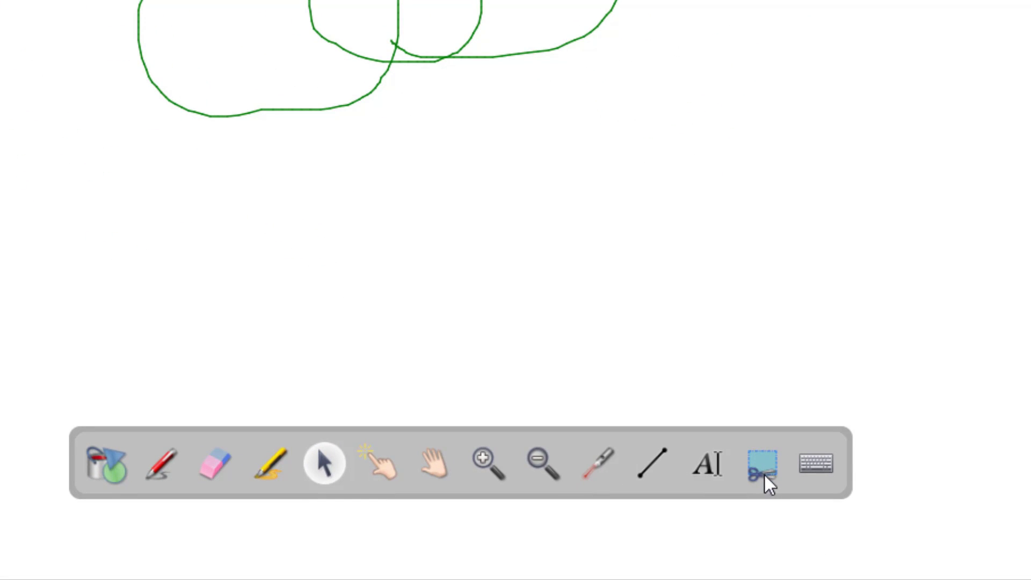
click(766, 479)
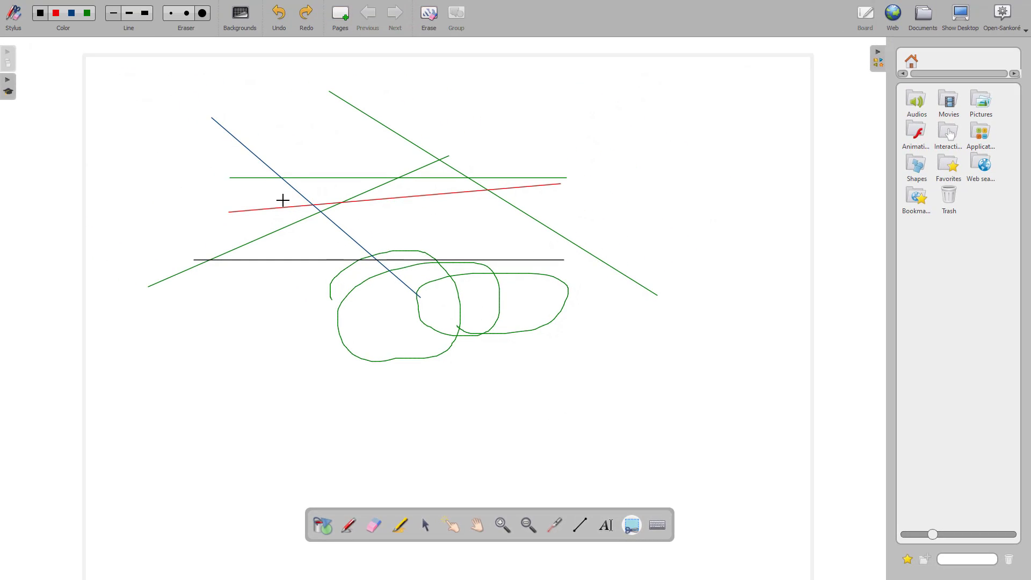
mouse_move(220, 106)
mouse_down()
mouse_move(258, 186)
mouse_move(571, 363)
mouse_move(634, 365)
mouse_up()
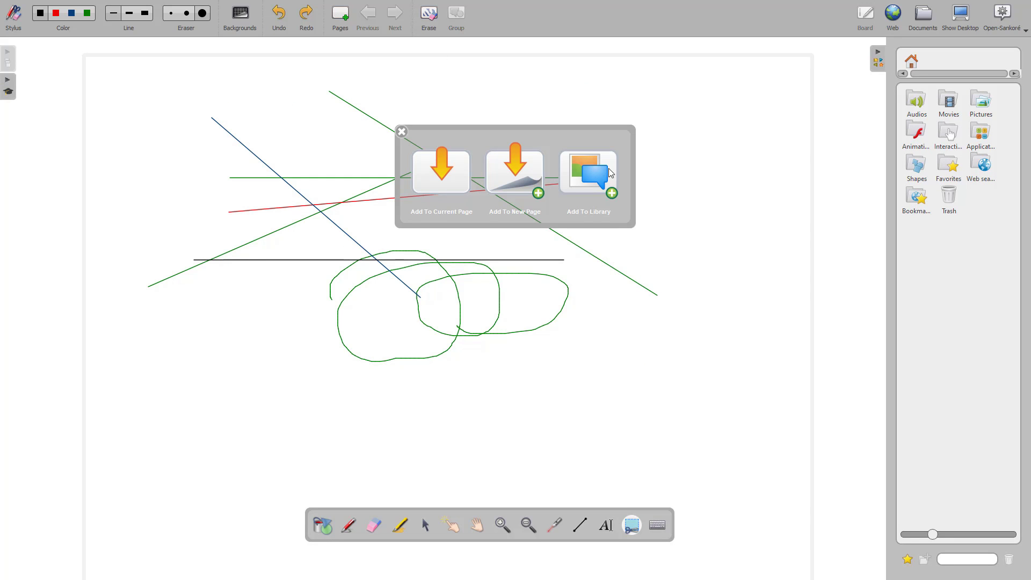
click(402, 132)
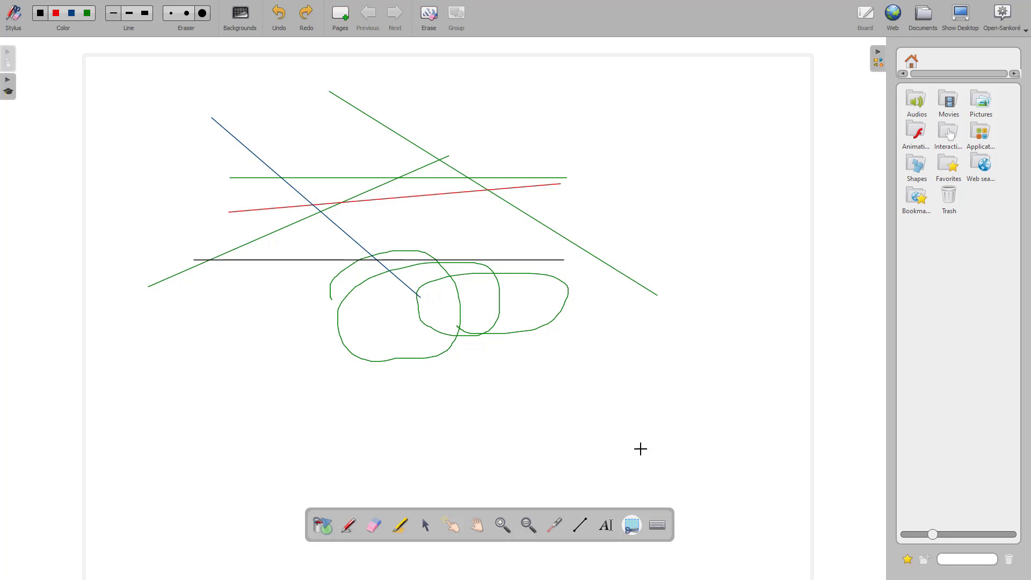
- Capture the area with the crossing lines and loops onto the current page, and delete the inserted image
click(636, 530)
drag(211, 113, 620, 354)
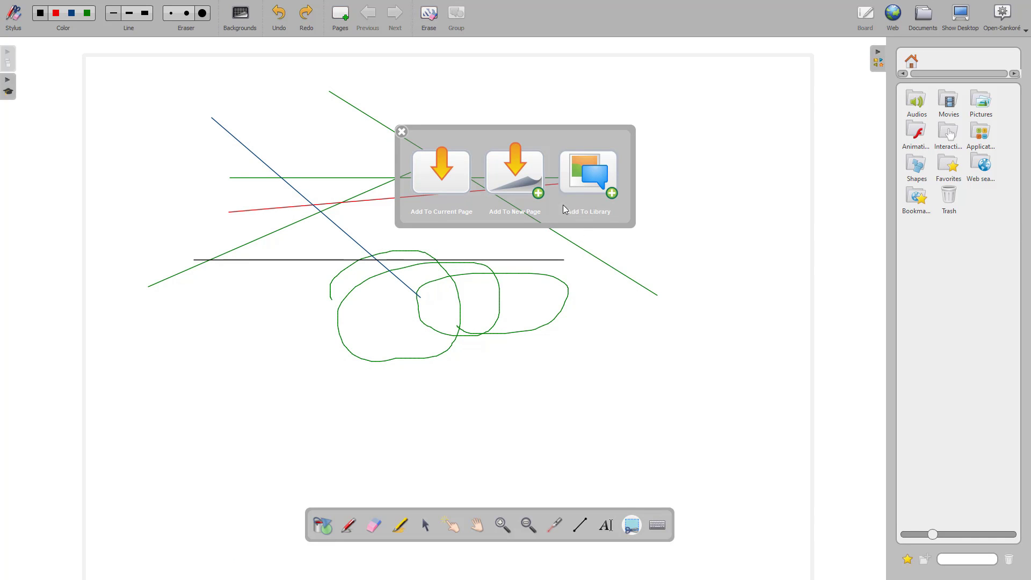
click(432, 184)
drag(428, 211, 452, 180)
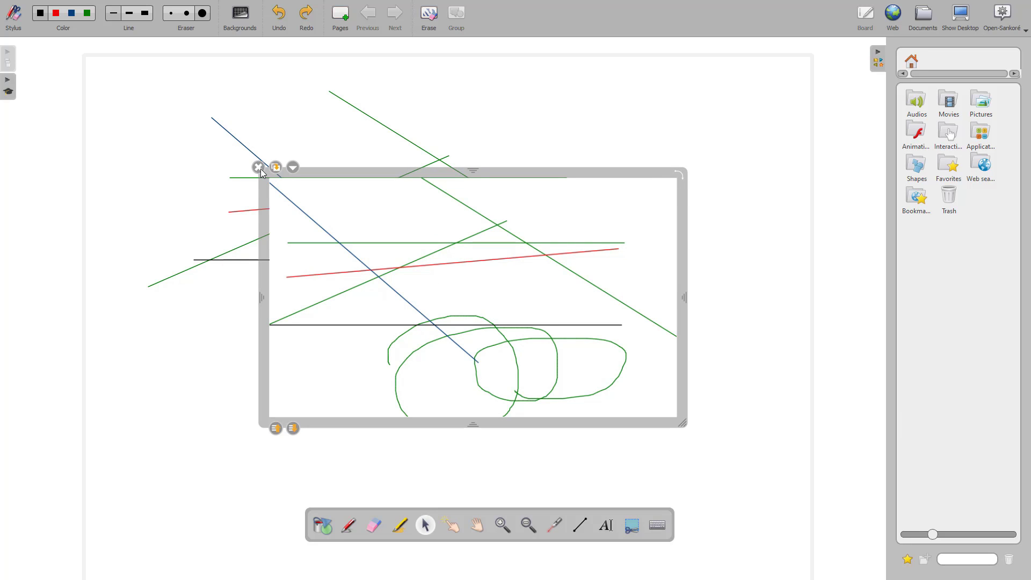
click(259, 168)
- Capture the area with the lines and loops onto a new page, and switch between the two pages, ending on the first
click(627, 529)
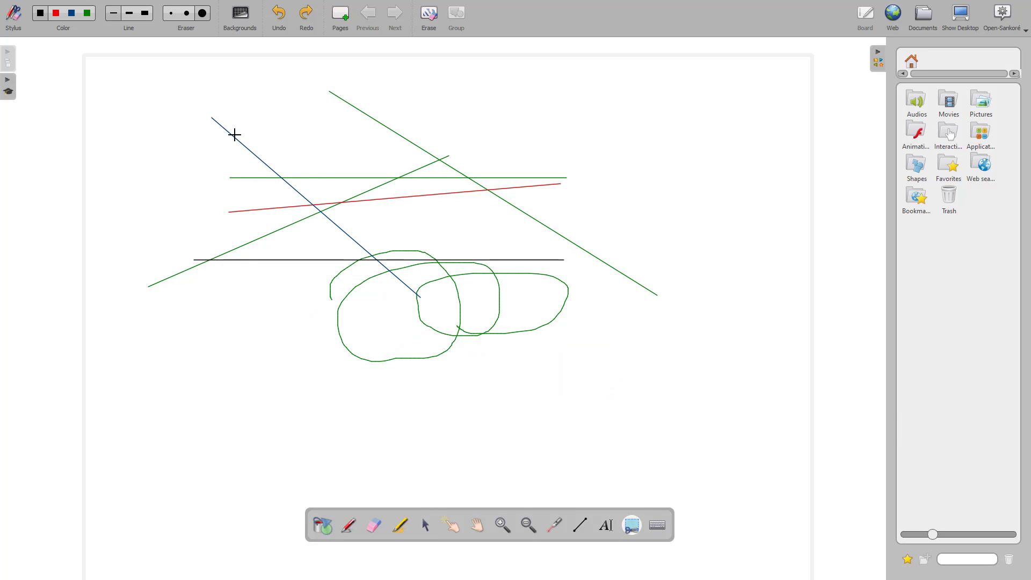
drag(235, 134, 625, 364)
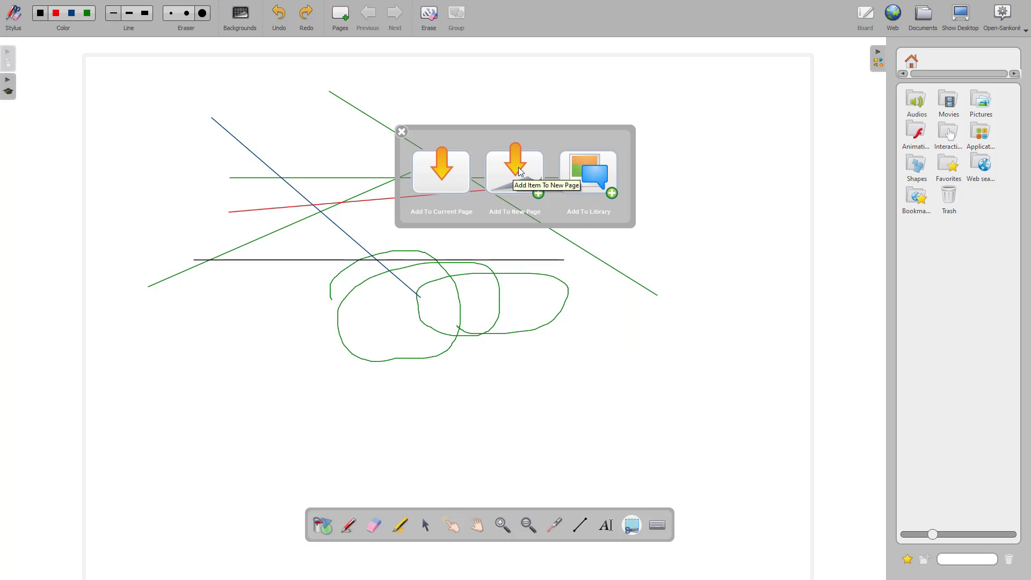
click(519, 171)
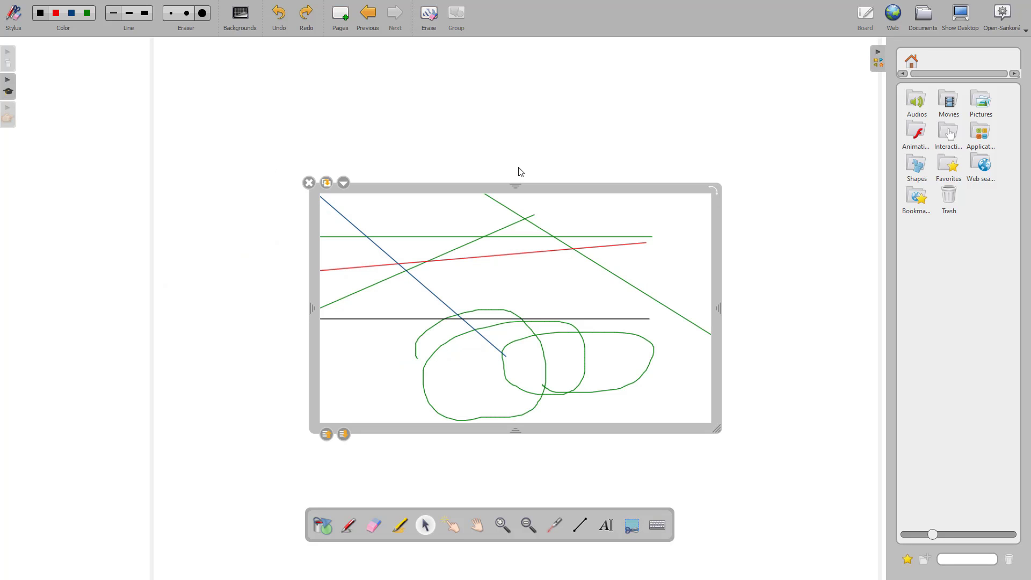
click(369, 16)
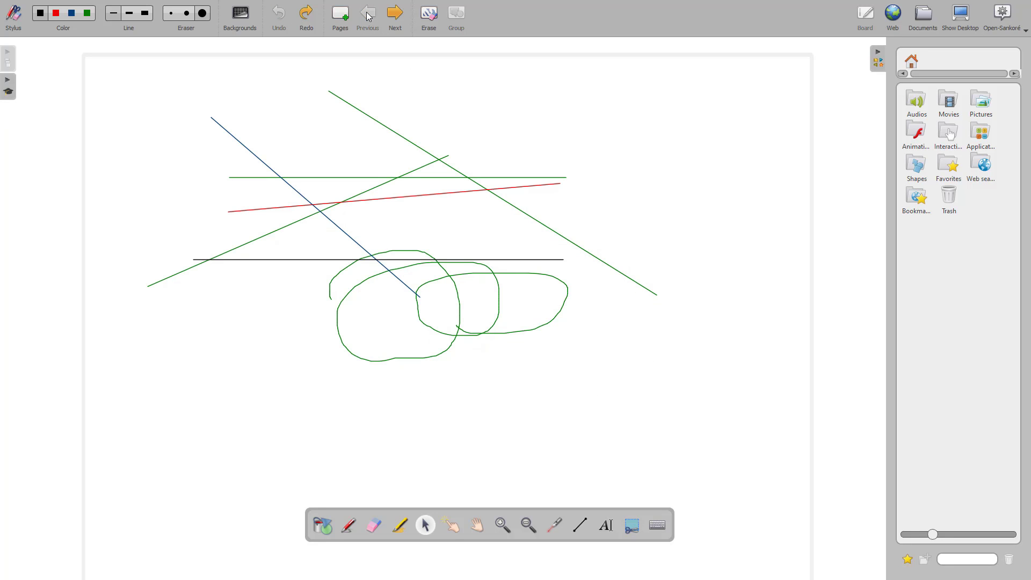
click(400, 16)
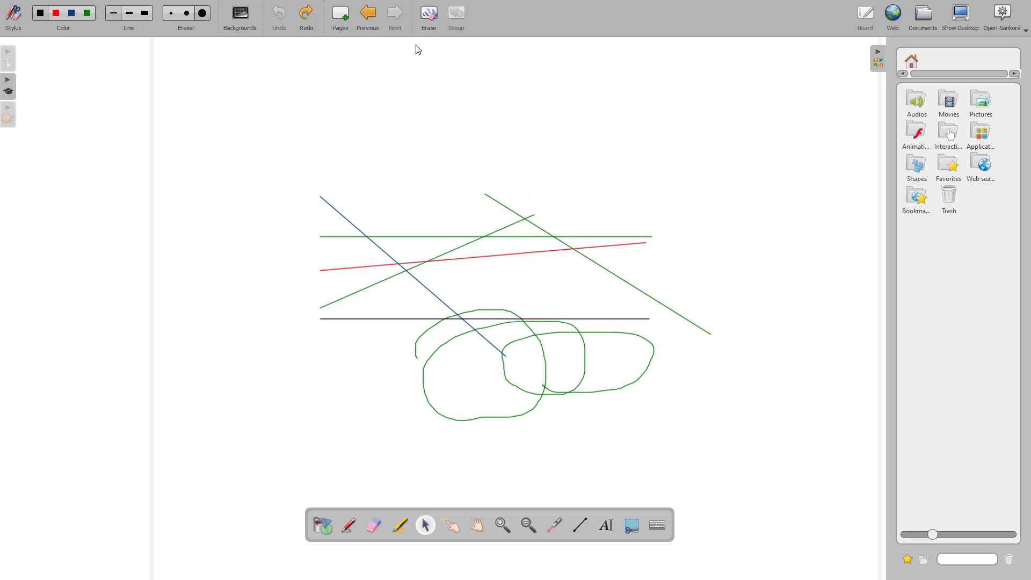
click(368, 17)
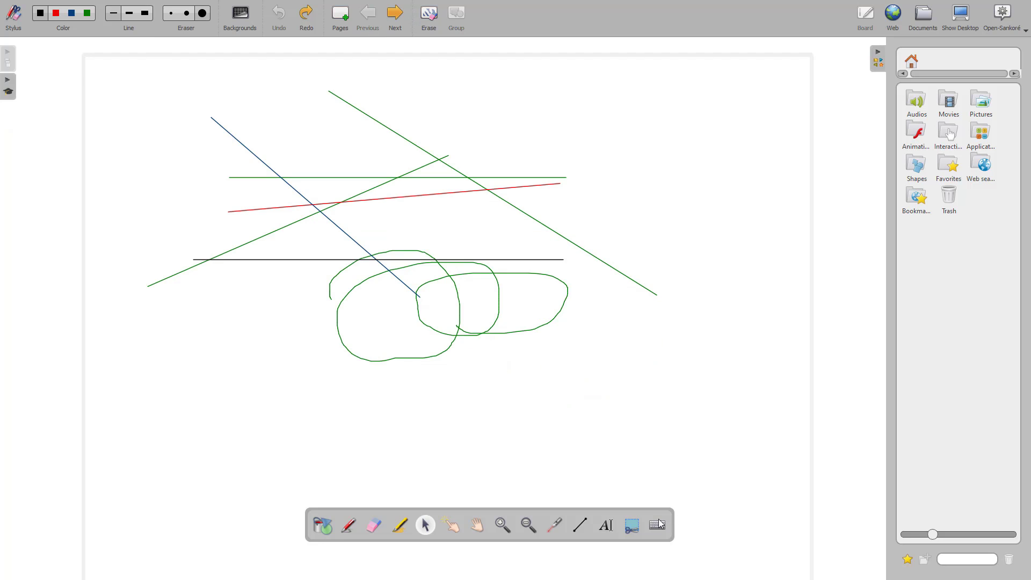
- Capture the area with the lines and loops and add the image to the library
click(631, 526)
mouse_move(246, 125)
mouse_down()
mouse_move(539, 352)
mouse_move(670, 377)
mouse_move(654, 377)
mouse_up()
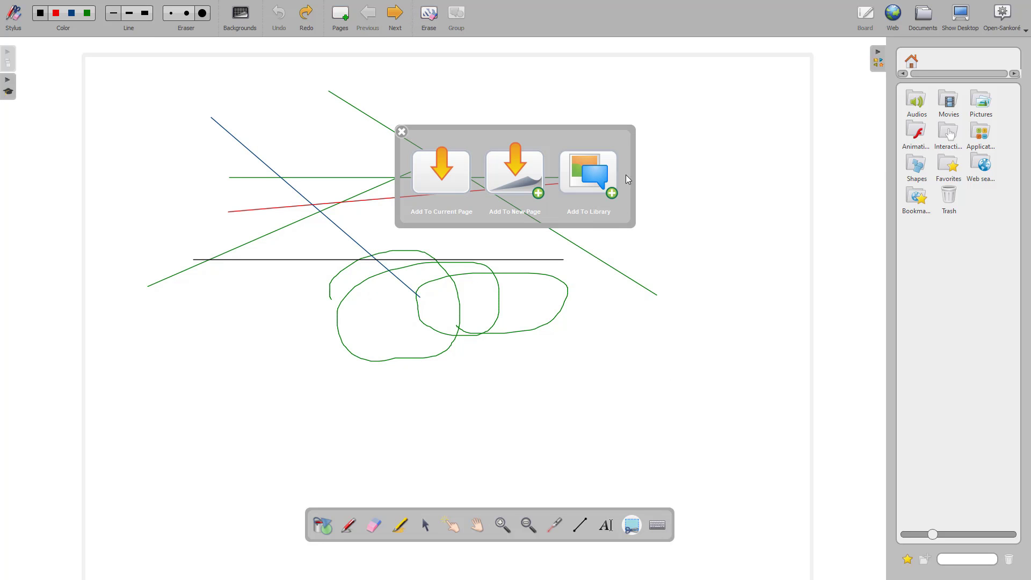
click(595, 184)
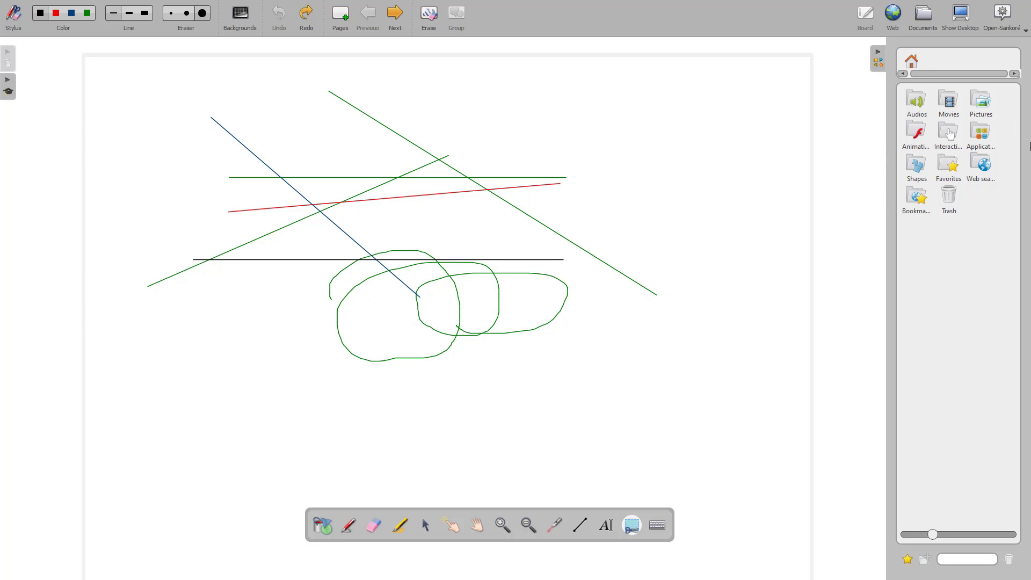
- Preview the captured drawing in the library's Pictures folder, hide and reshow the library, and return to the folder's contents
click(980, 112)
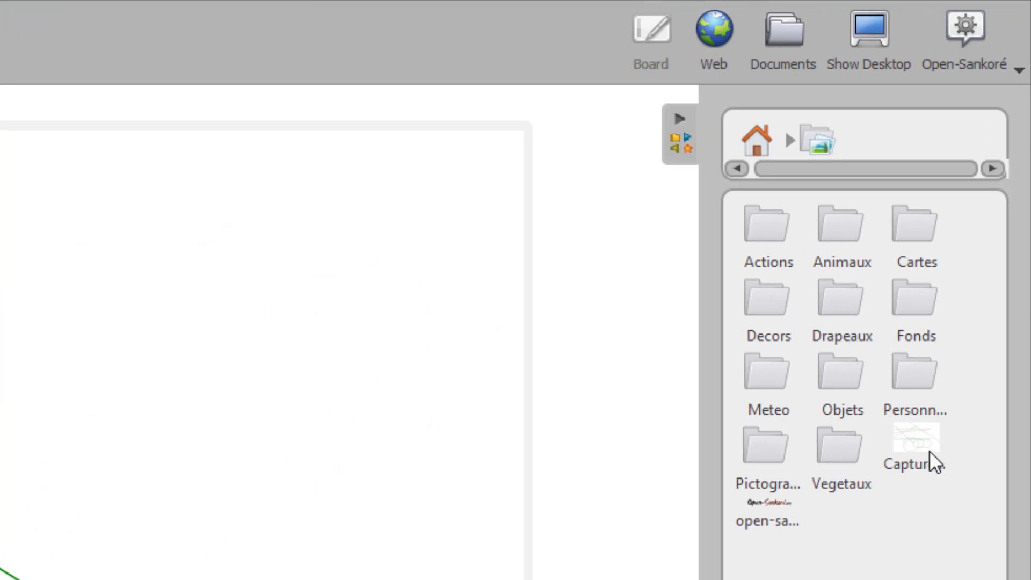
click(914, 439)
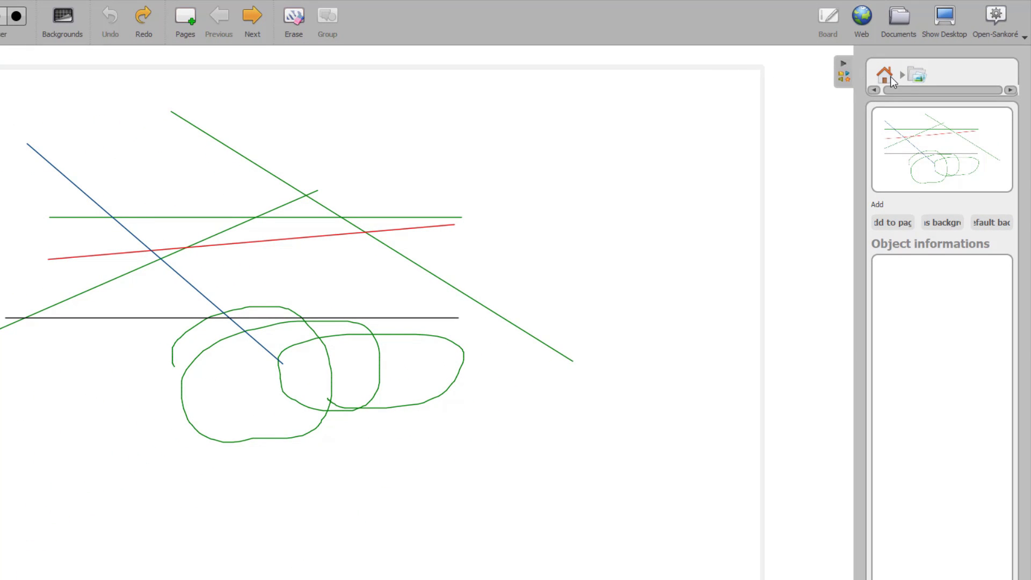
click(843, 66)
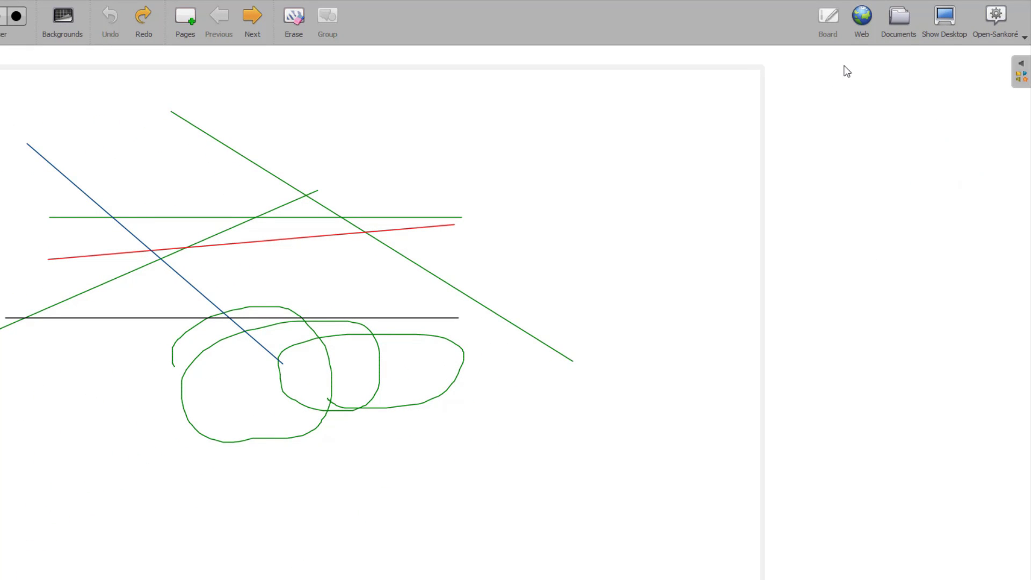
click(1016, 77)
click(918, 83)
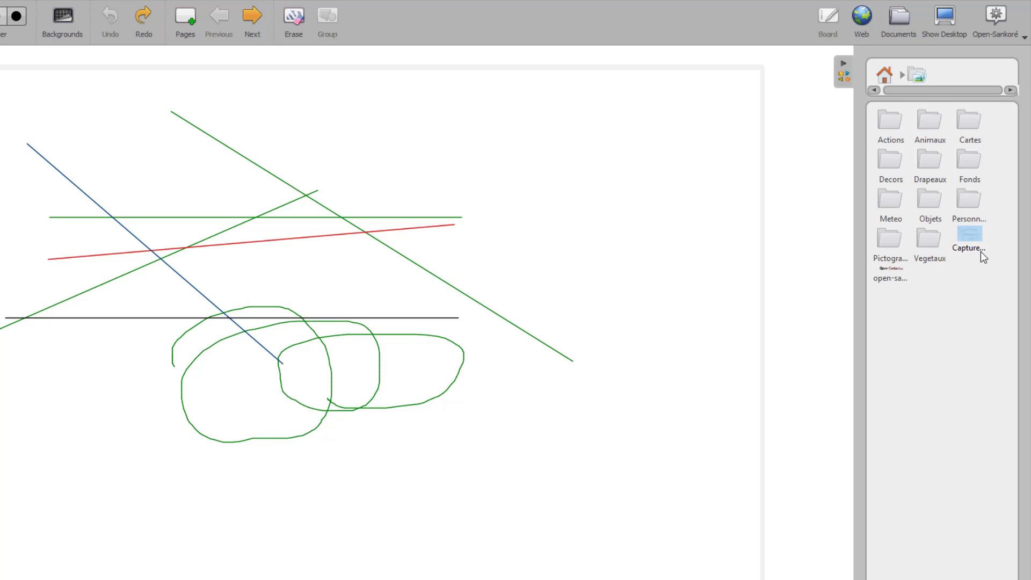
- Place the captured drawing from the library on the page, move it towards the page's middle, and delete it
drag(970, 238, 516, 500)
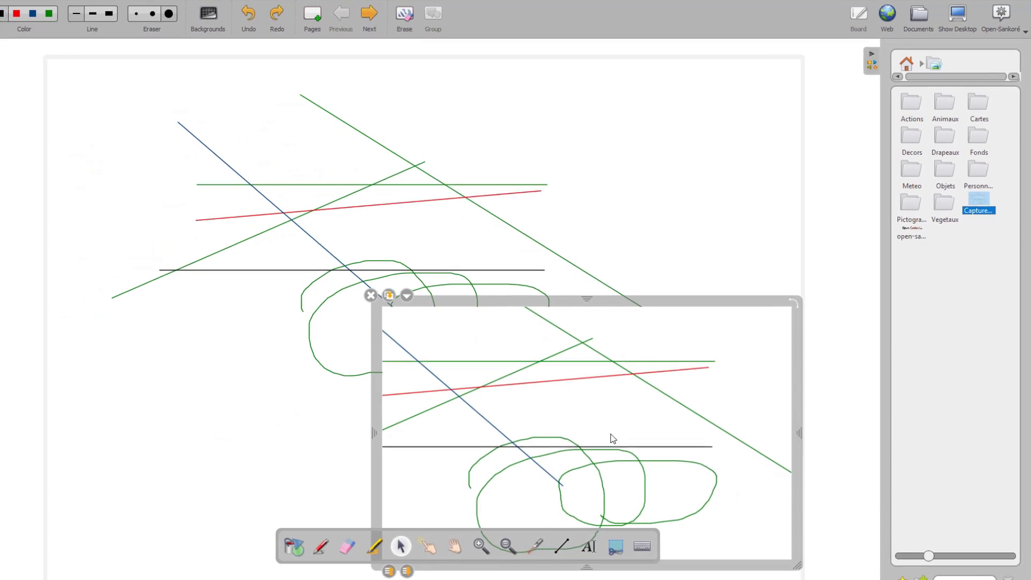
drag(619, 291, 564, 210)
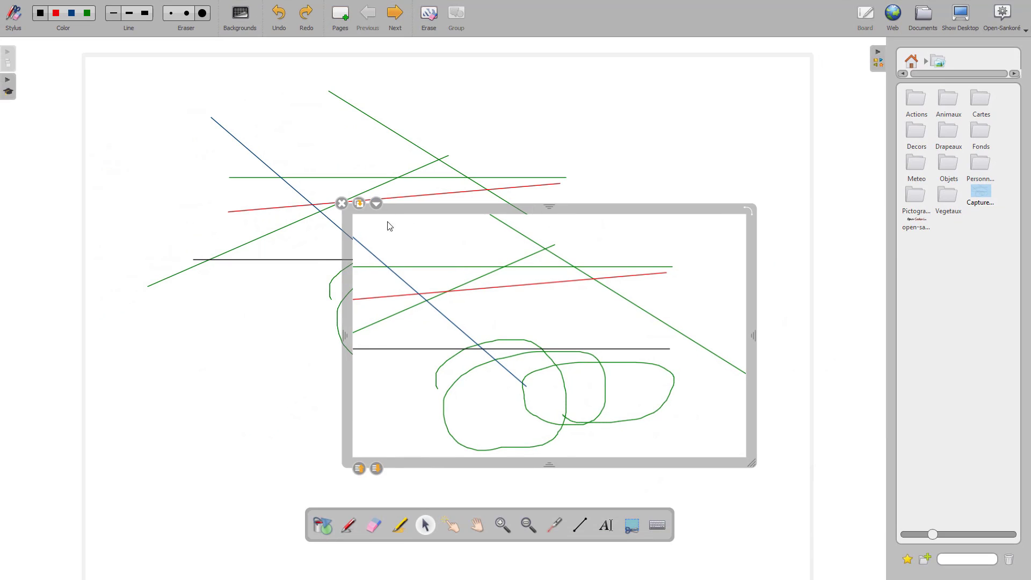
click(341, 204)
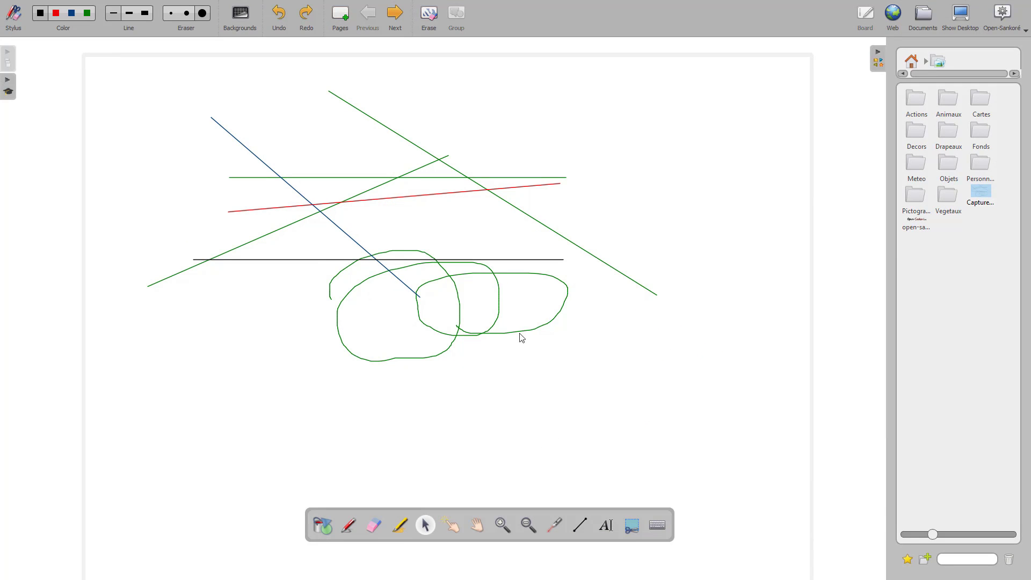
- Switch to the built-in web browser and load GOOGLE.COM
click(891, 17)
click(370, 20)
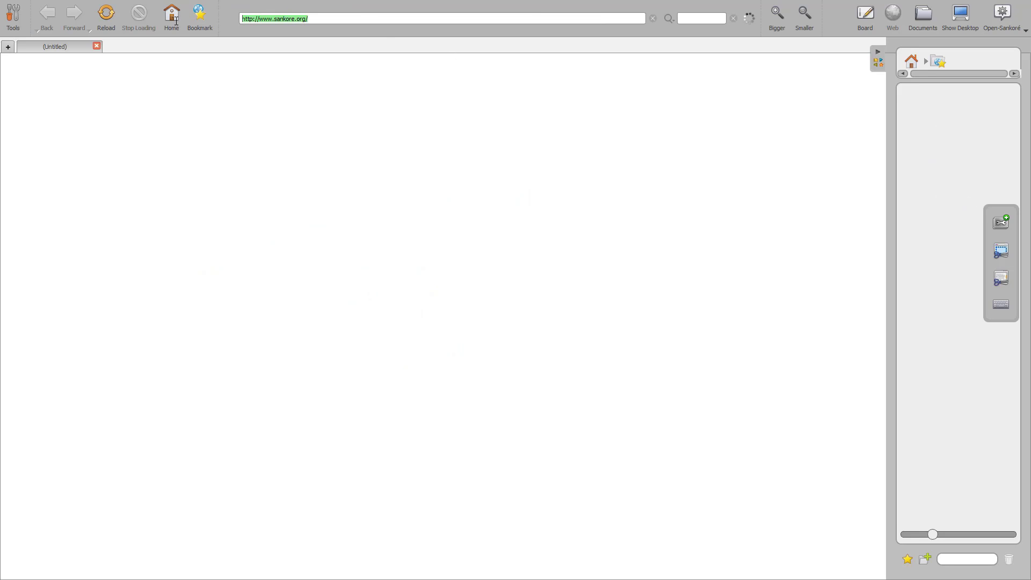
text(goo)
key(Return)
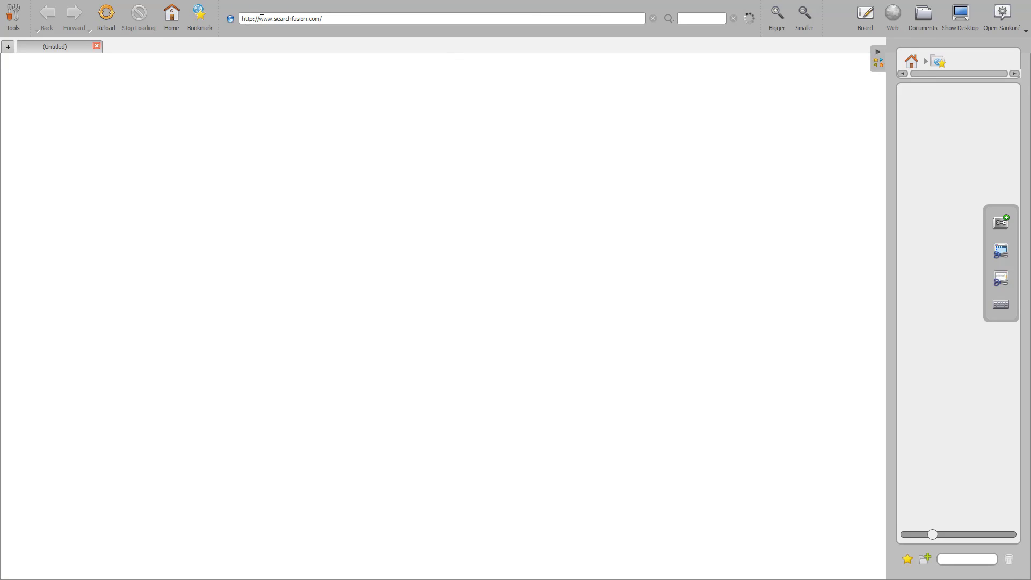
click(243, 19)
text(GOOG)
key(ctrl+a)
key(BackSpace)
text(GOOGLE.COM)
key(Return)
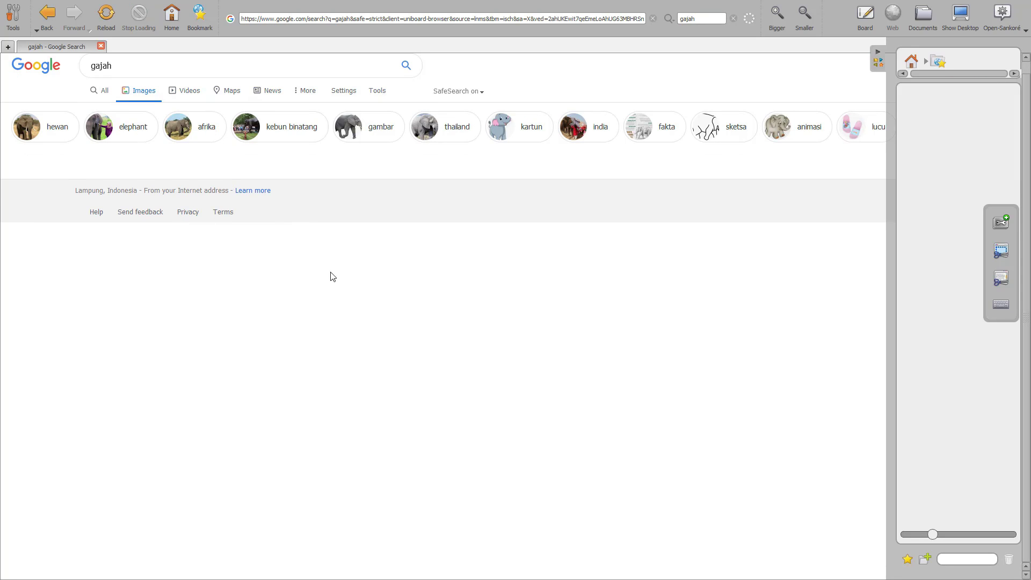
- Open the Gajah india results from the general "gajah" search, and capture the Gajah Naumann picture to the library
click(103, 91)
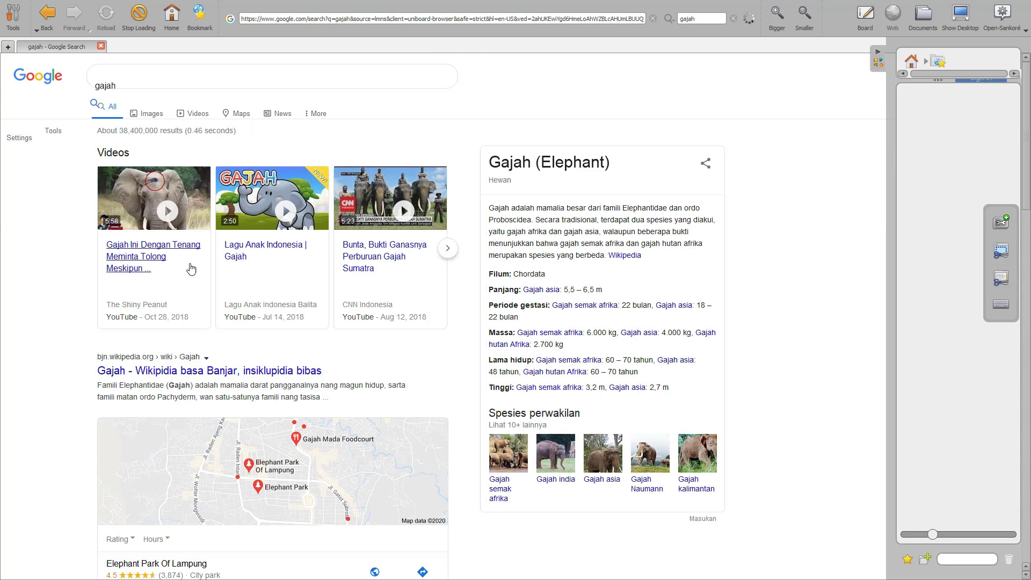
click(536, 452)
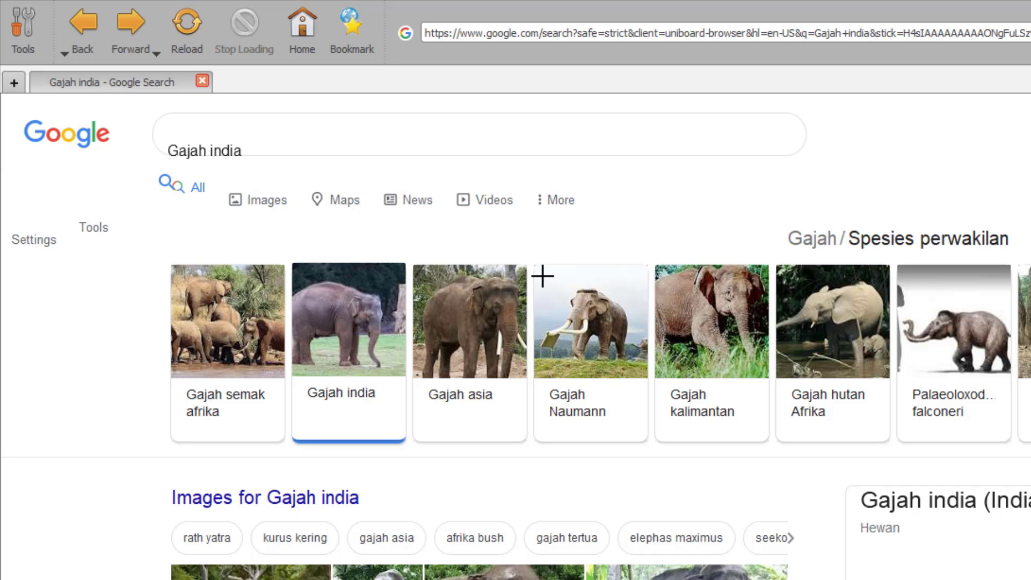
drag(537, 271, 645, 377)
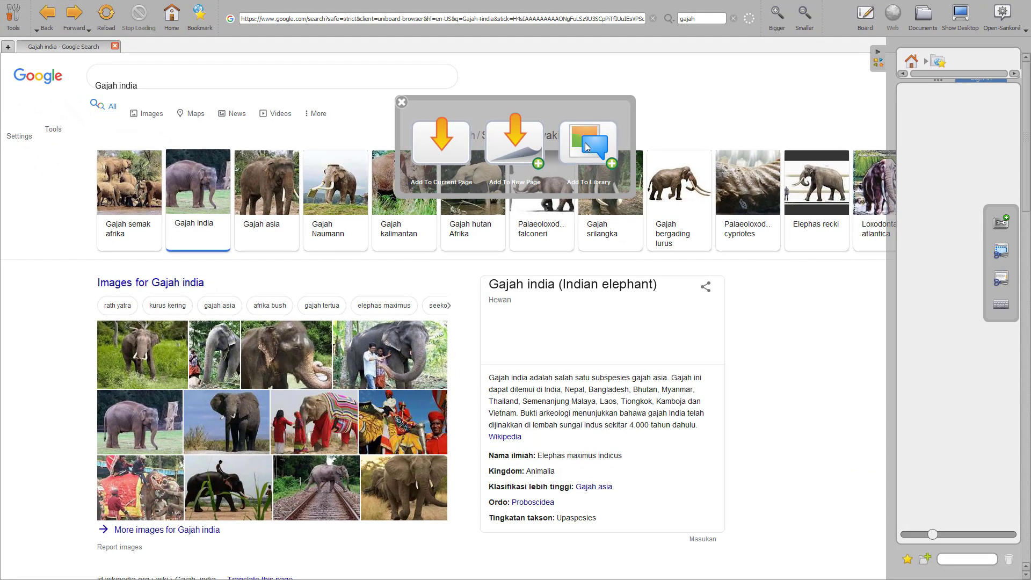
click(585, 143)
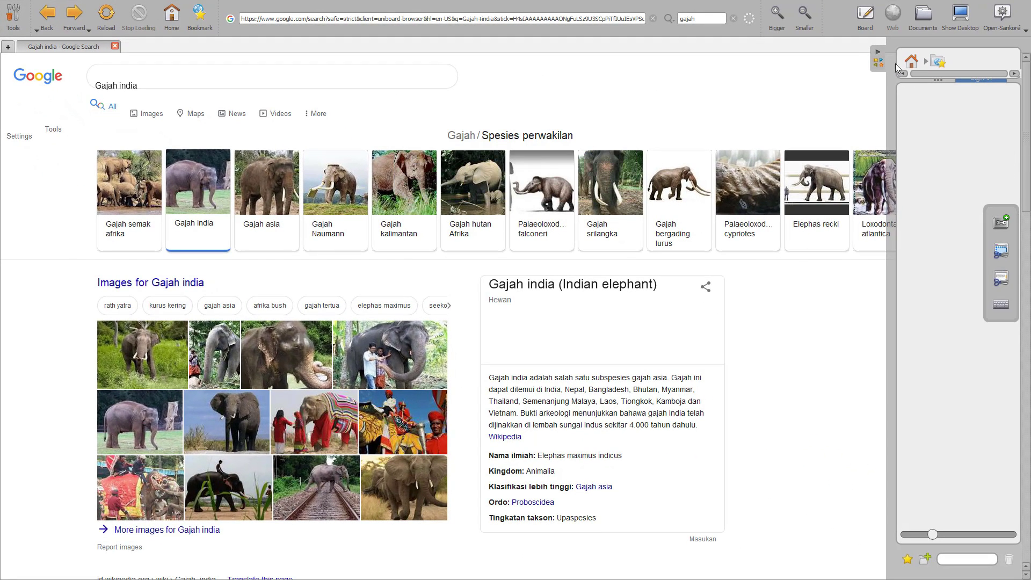
- Return to the board, preview the captured elephant in the library's Pictures folder, and go back to the folder's contents
click(863, 19)
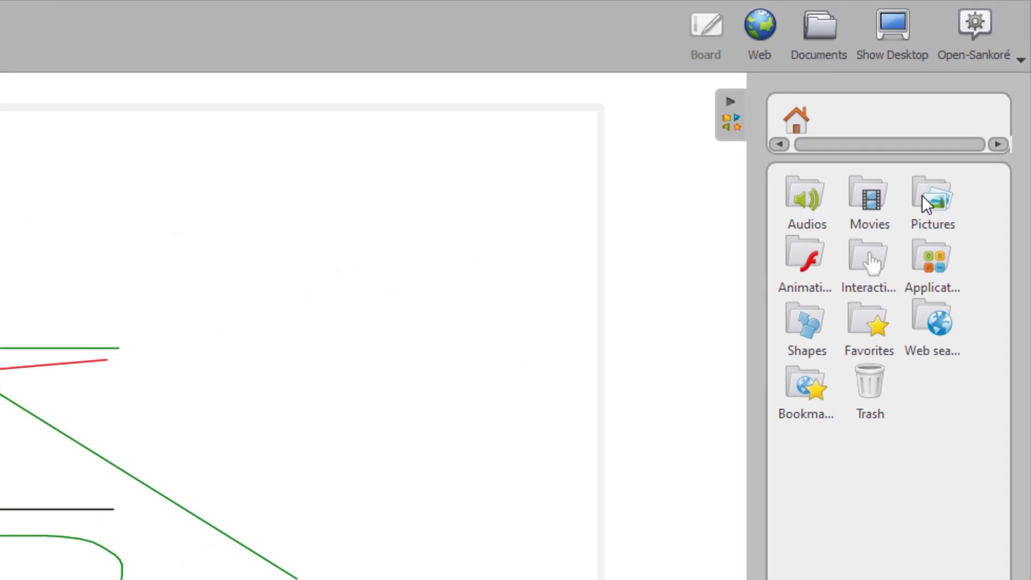
click(973, 113)
click(788, 490)
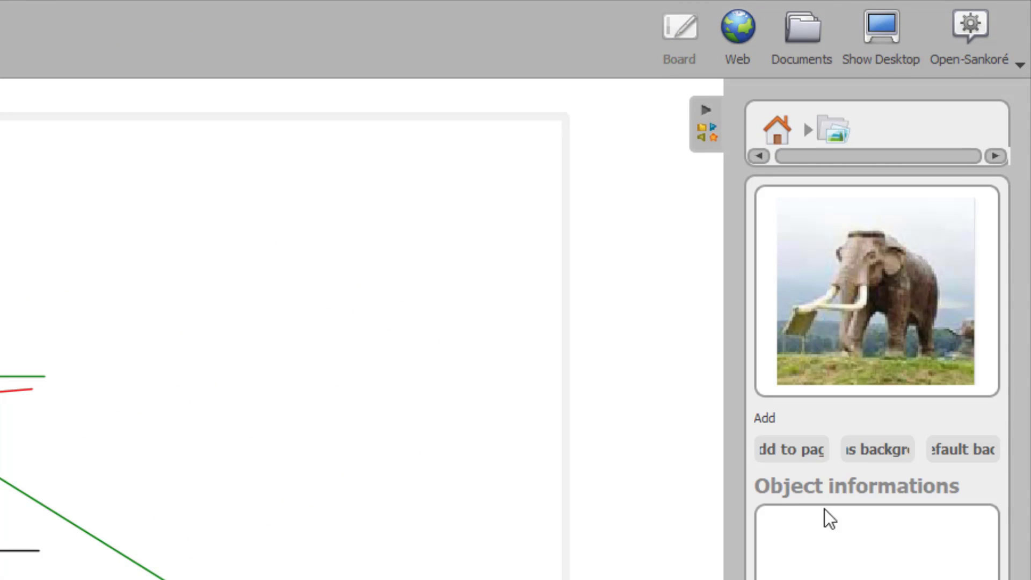
click(834, 135)
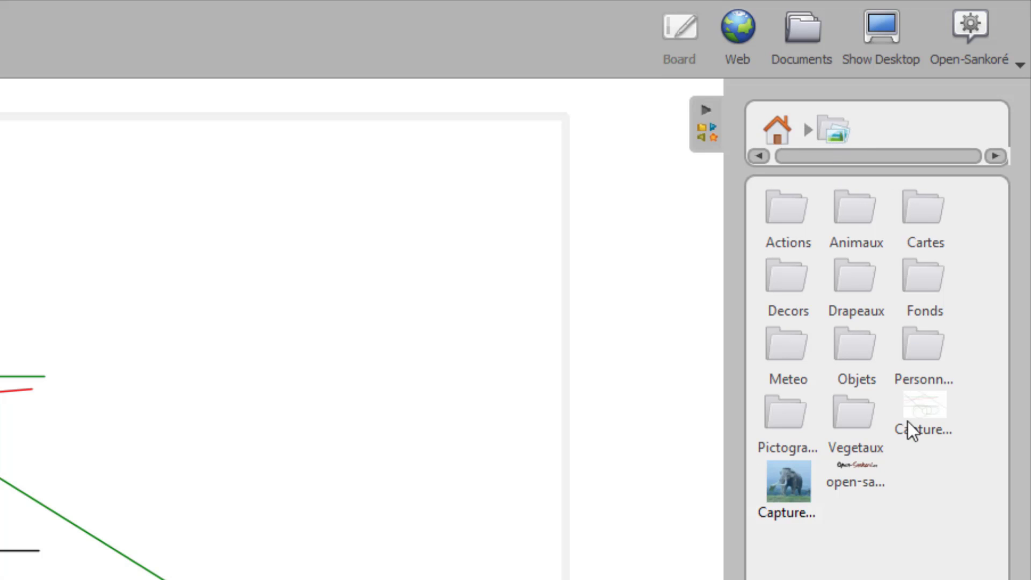
- Place the captured elephant picture from the library on the page and move it up over the green loops
click(787, 481)
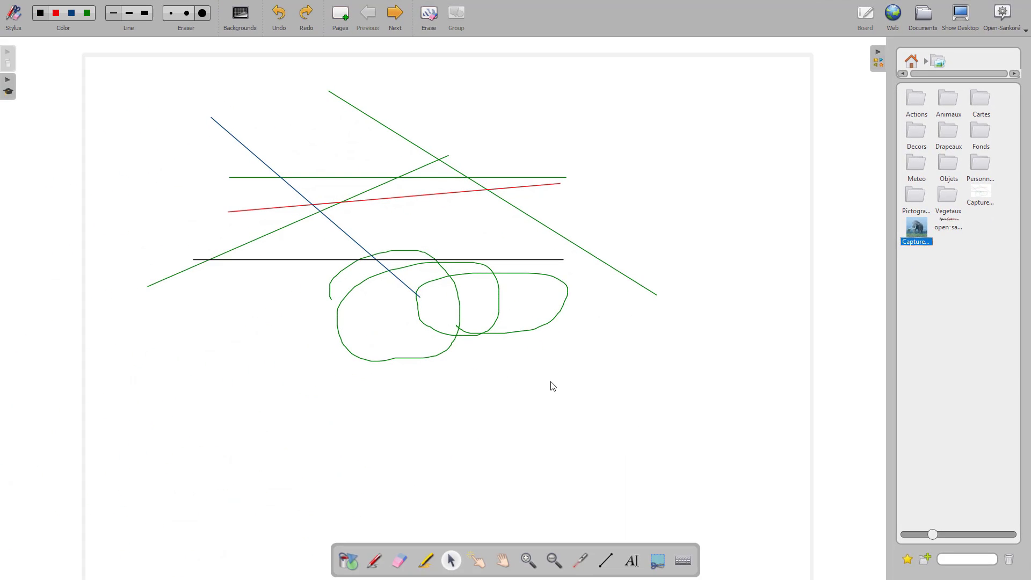
drag(553, 387, 553, 385)
drag(592, 423, 674, 463)
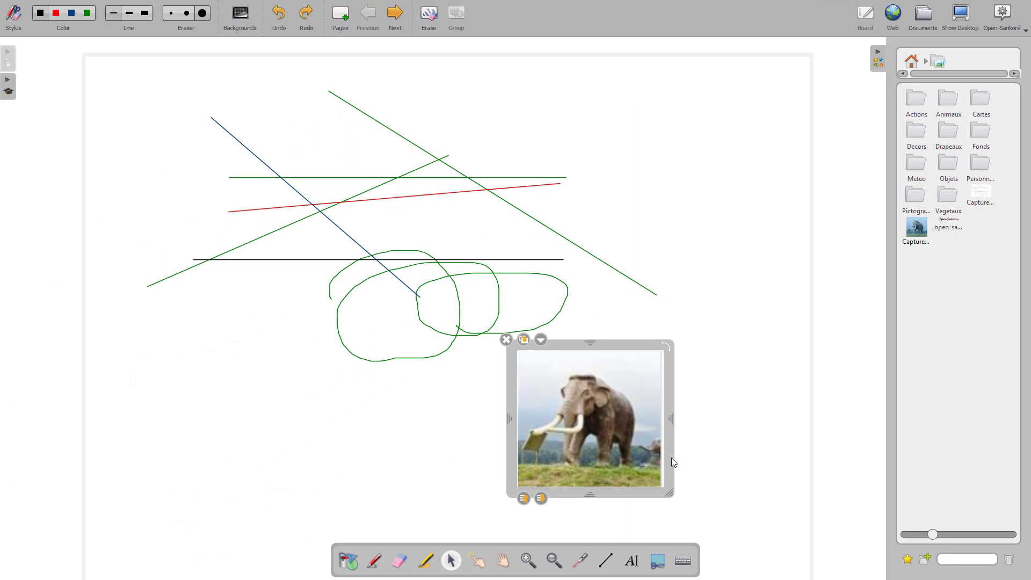
drag(637, 349, 570, 267)
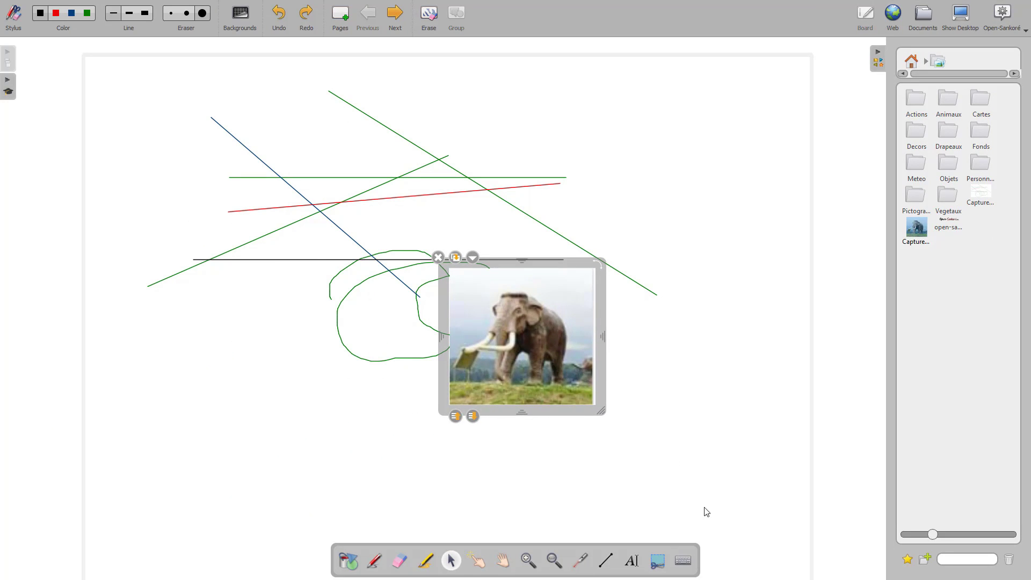
- Delete the elephant picture and erase all the lines and loops from the page
click(665, 561)
click(438, 258)
click(429, 15)
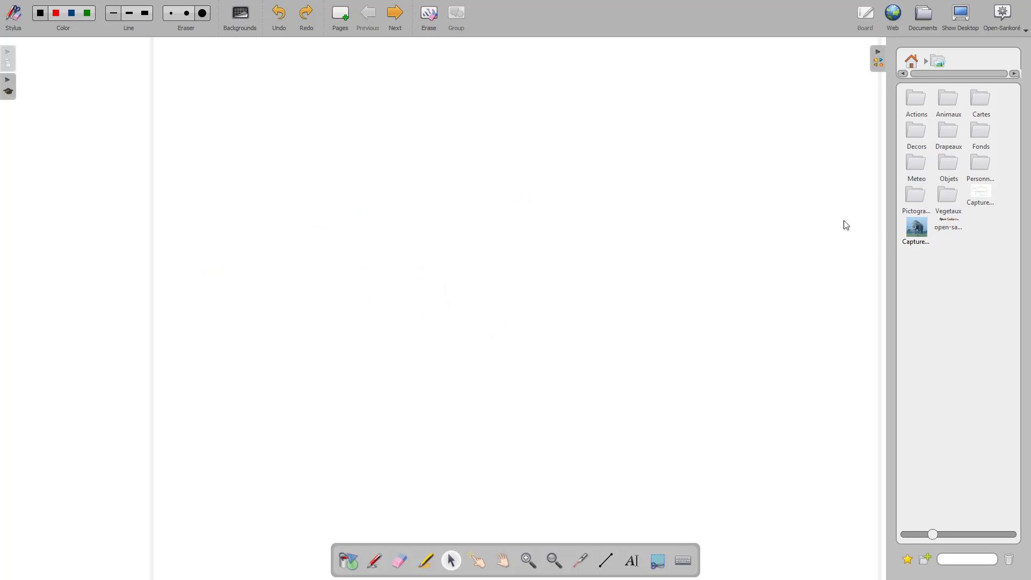
- Show the on-screen keyboard in the middle of the page and create an empty text box above it
click(686, 563)
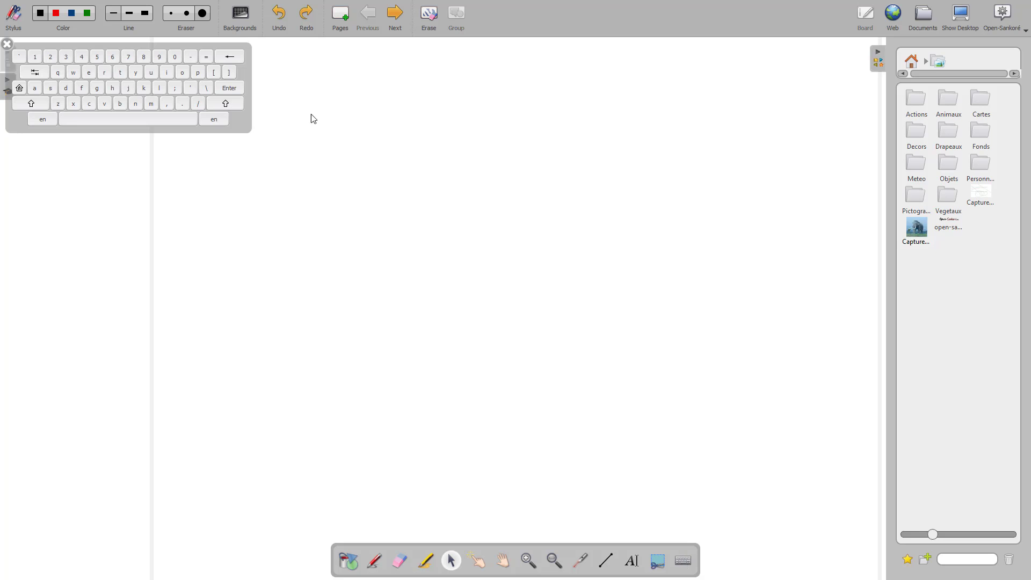
drag(192, 47, 522, 352)
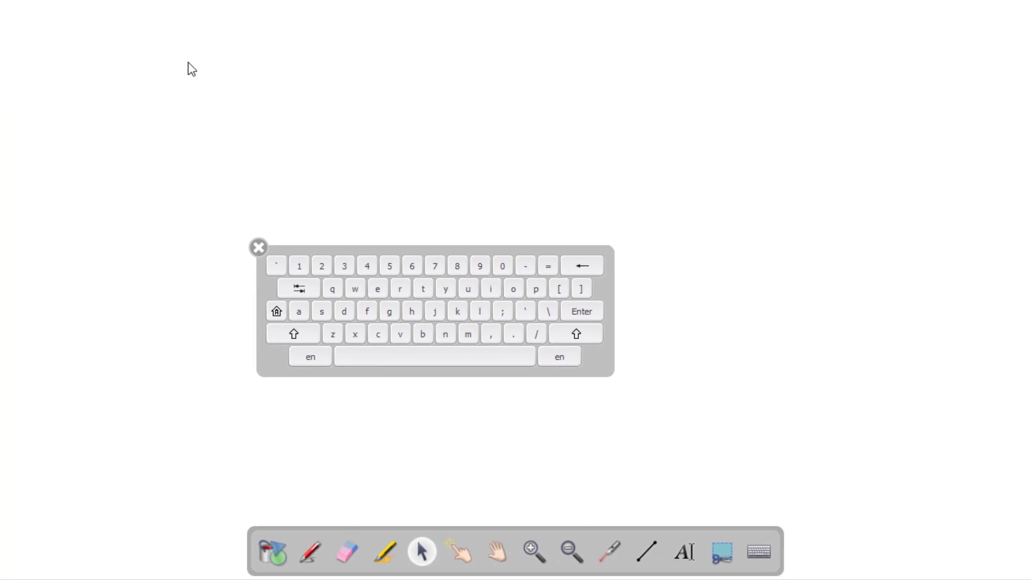
click(668, 553)
click(264, 70)
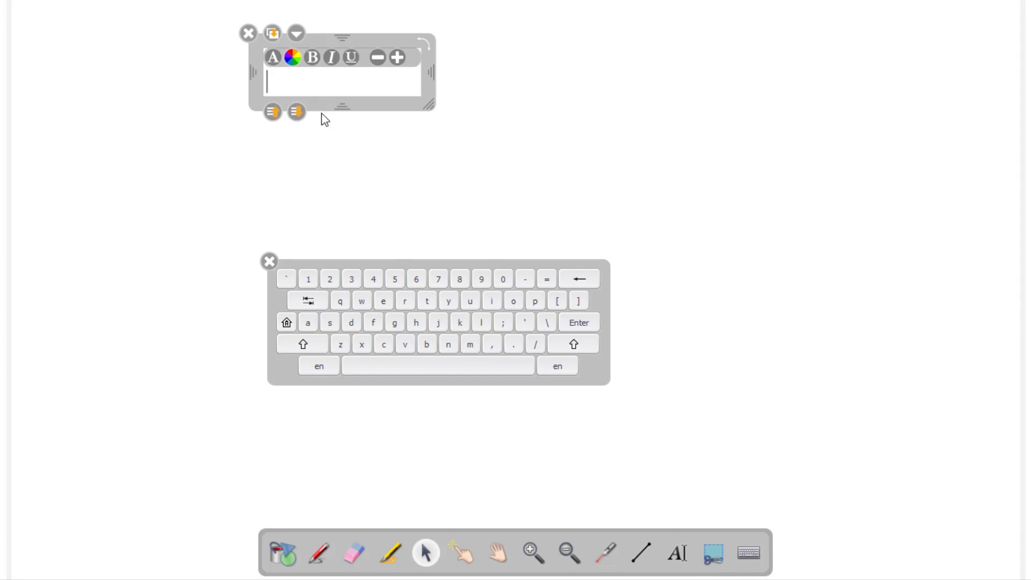
- Enter "asdfgghhkl;'\lmhh" in the text box with the on-screen keyboard, and close the keyboard
click(308, 322)
click(330, 322)
click(351, 322)
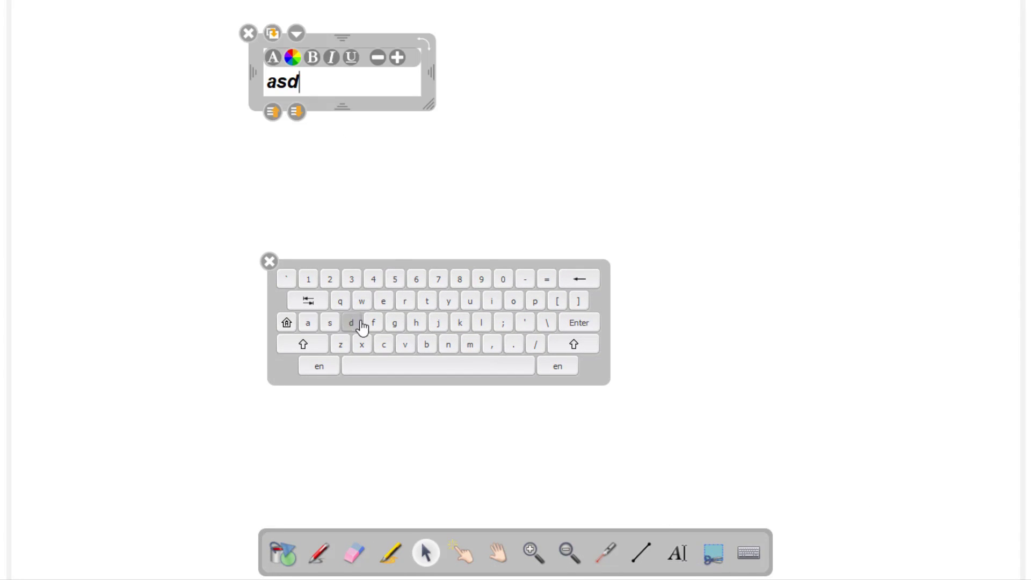
click(373, 322)
click(394, 322)
click(394, 322)
click(416, 322)
click(416, 322)
click(459, 322)
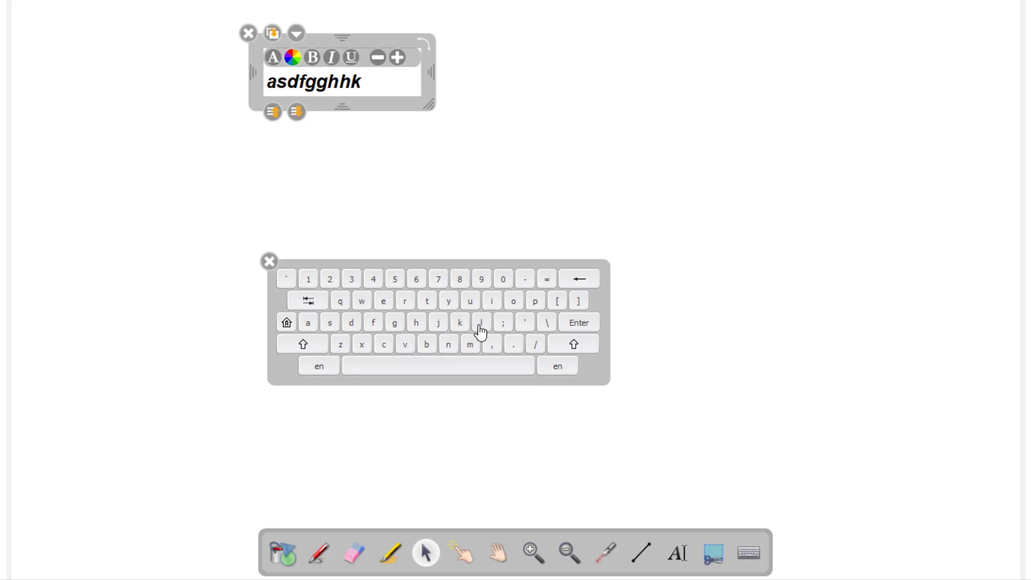
click(481, 322)
click(503, 322)
click(524, 322)
click(546, 322)
click(481, 322)
click(470, 344)
click(416, 322)
click(416, 322)
click(270, 263)
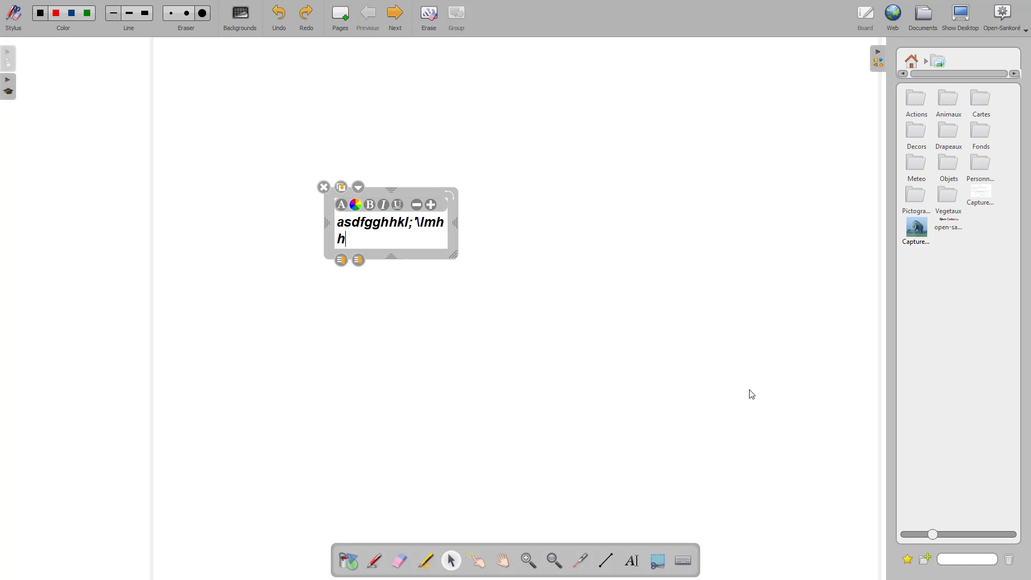
- Delete the text box from the page and hide the library
click(324, 188)
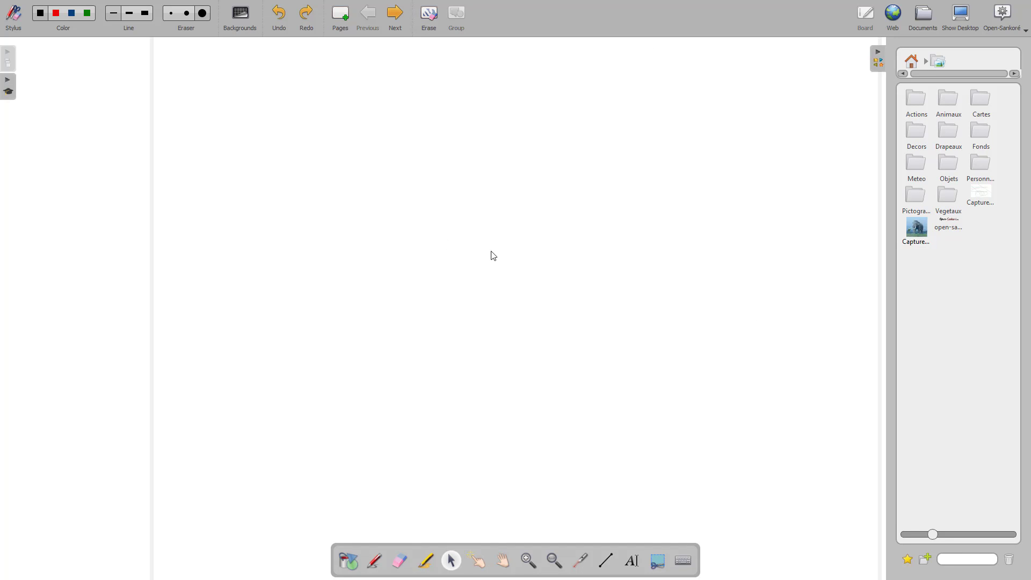
click(876, 56)
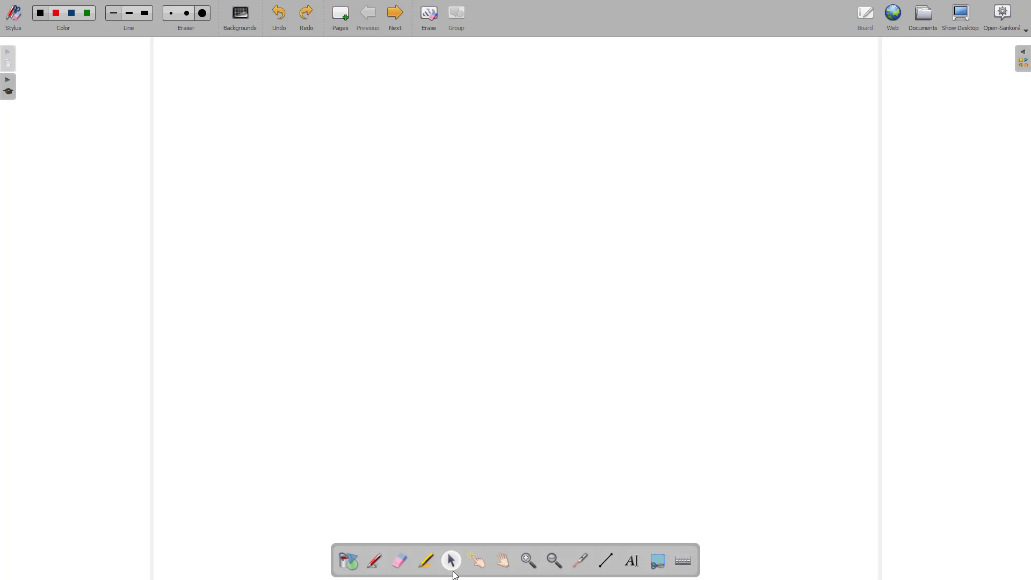
- Show the shape drawing palette, move it into the margin left of the page, and draw a circle near the page's upper-left corner
click(355, 564)
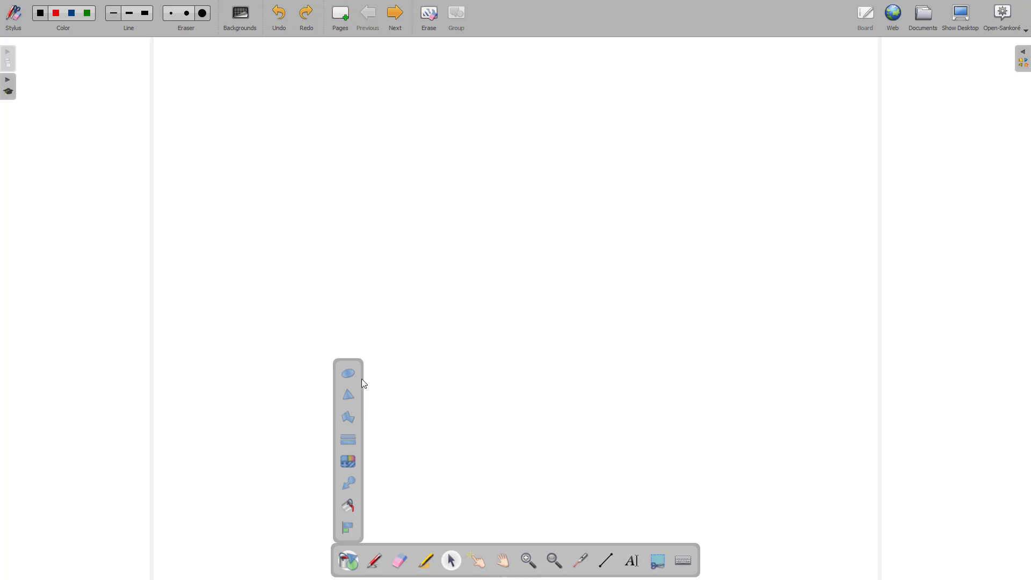
drag(362, 379, 54, 230)
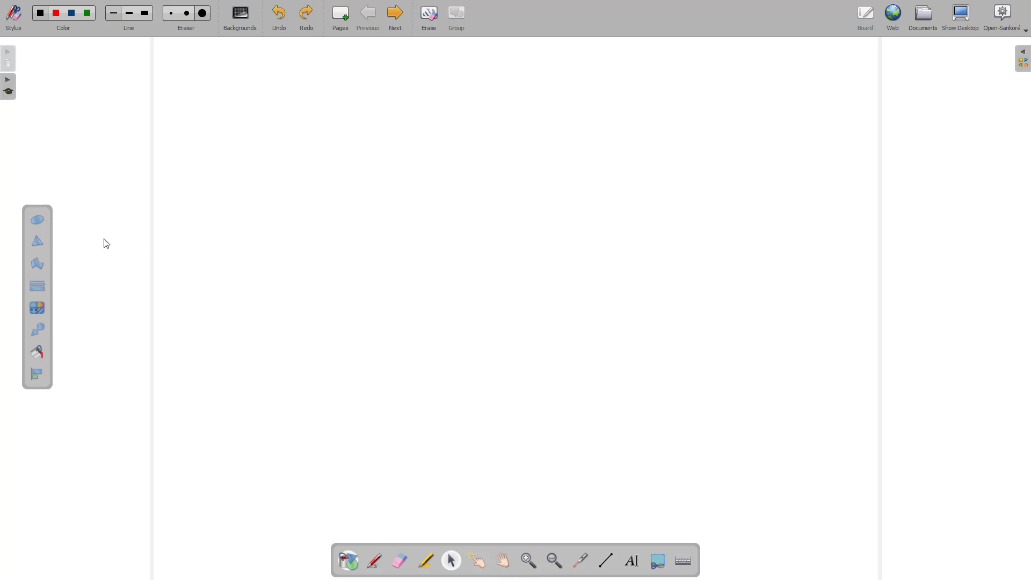
click(38, 220)
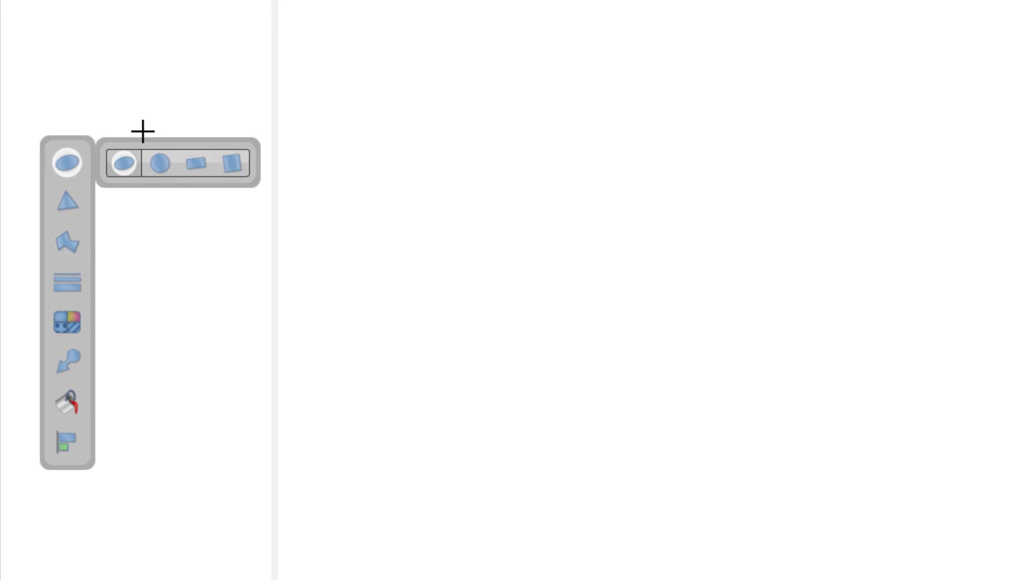
click(159, 165)
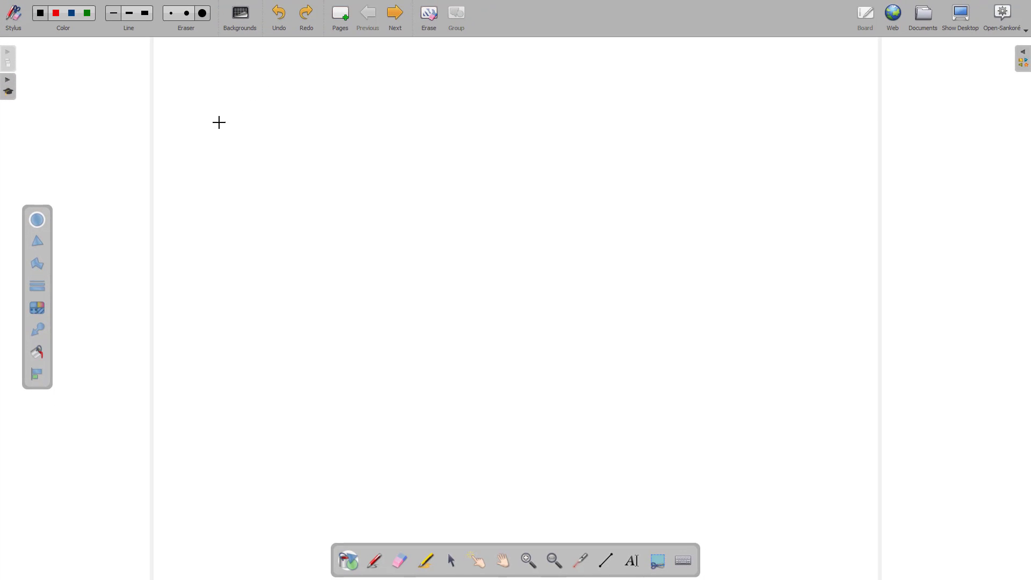
drag(219, 122, 331, 234)
- Draw a small rectangle to the right of the circle and a larger square to the right of the rectangle
click(42, 224)
click(108, 220)
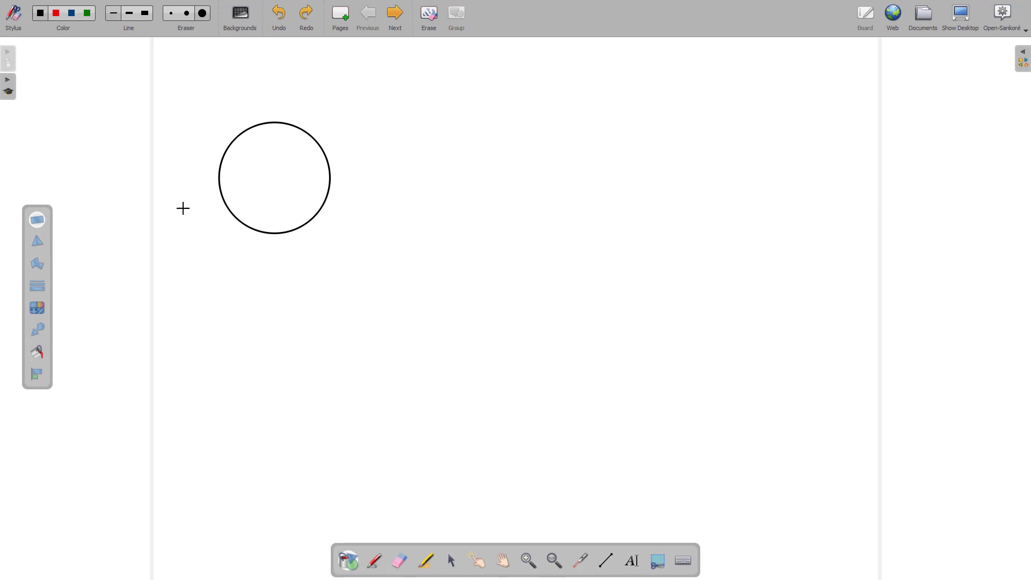
drag(397, 140, 475, 179)
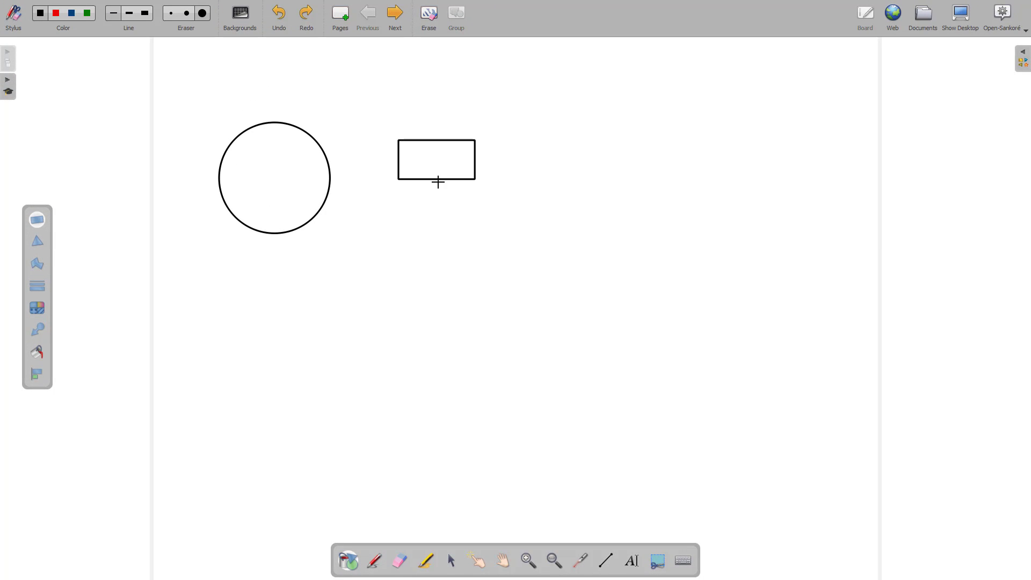
click(40, 221)
click(132, 221)
drag(560, 134, 661, 234)
- Draw a four-sided regular polygon across the page's left edge and a small triangle just below the circle
click(37, 241)
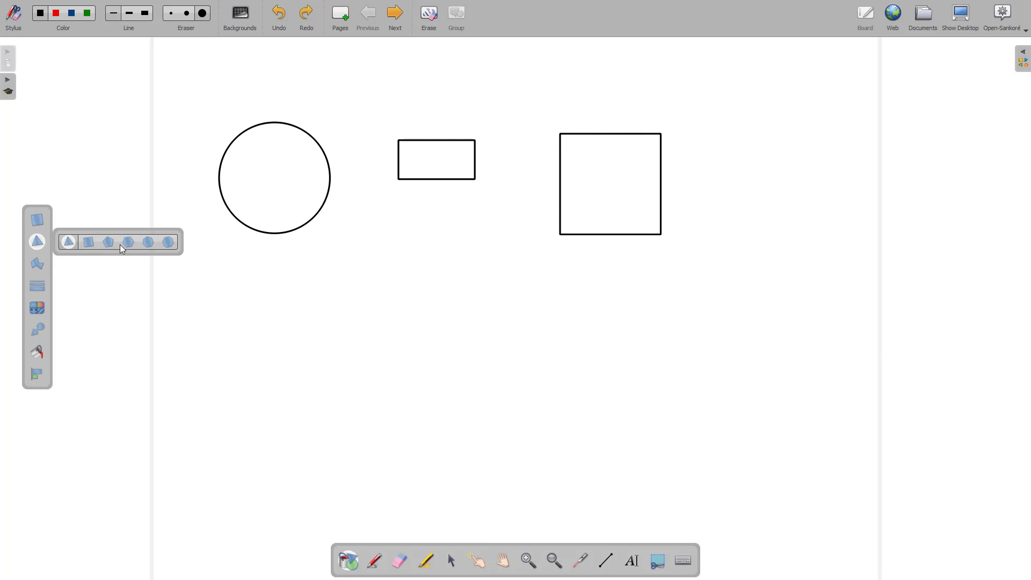
click(87, 245)
drag(136, 233, 213, 309)
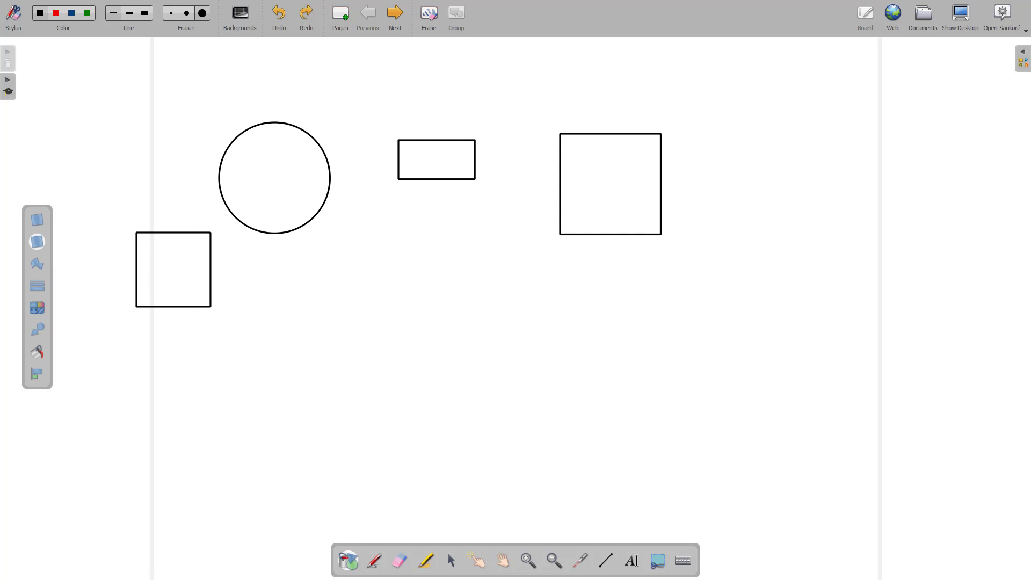
click(44, 248)
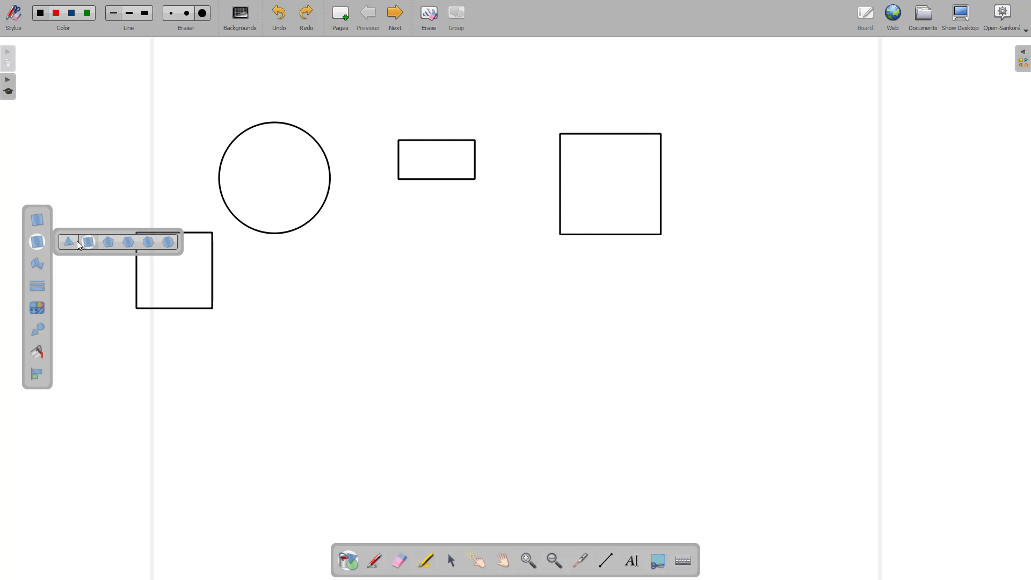
click(69, 244)
drag(309, 242, 350, 277)
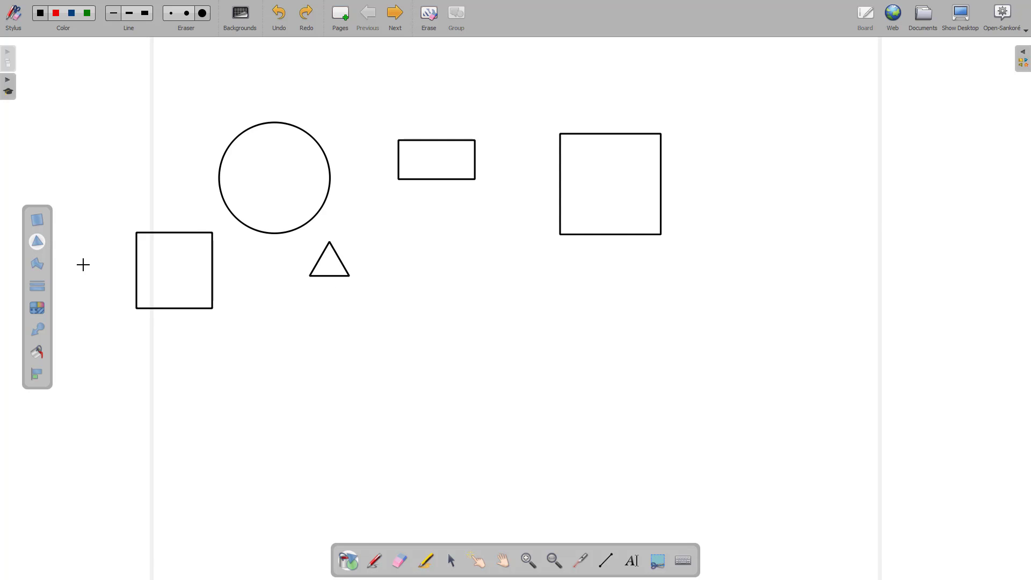
- Draw a regular hexagon below the rectangle and an octagon just beneath it
click(41, 248)
click(128, 243)
drag(430, 224, 507, 295)
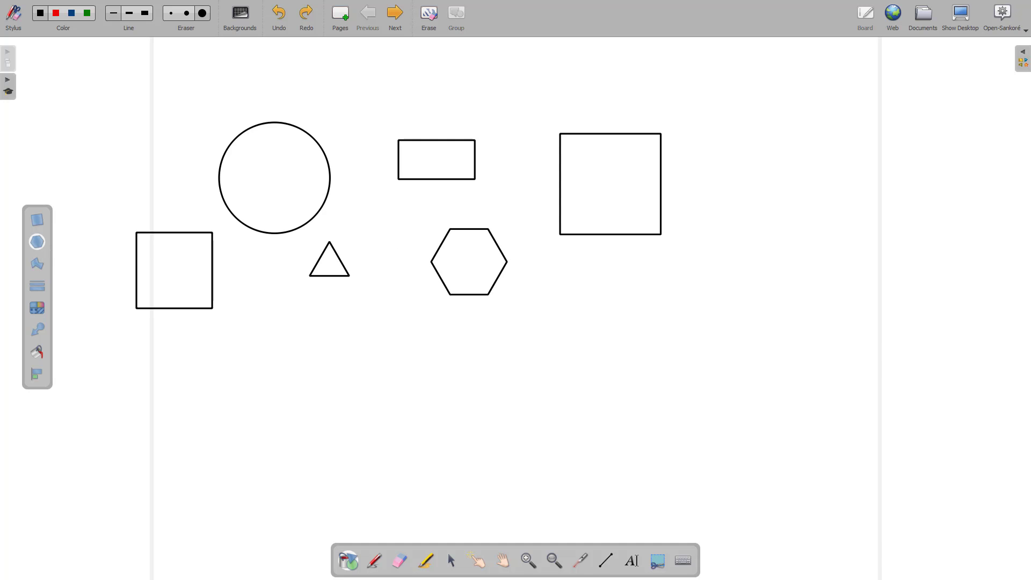
click(38, 248)
click(166, 245)
drag(393, 285, 463, 356)
- Erase all the shapes and draw a long, open, winding multi-segment polygon line across the page from left to right
click(426, 26)
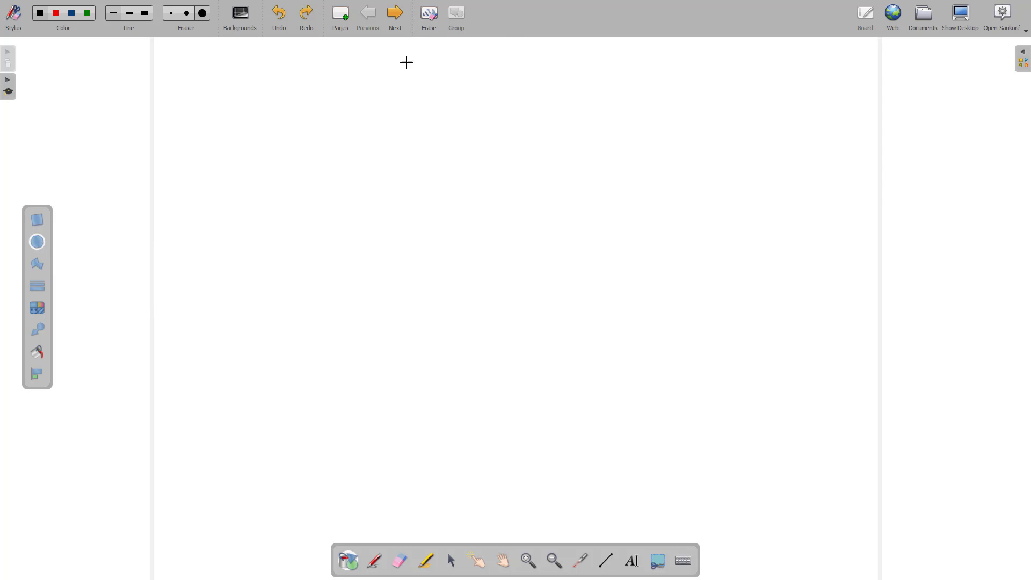
click(36, 266)
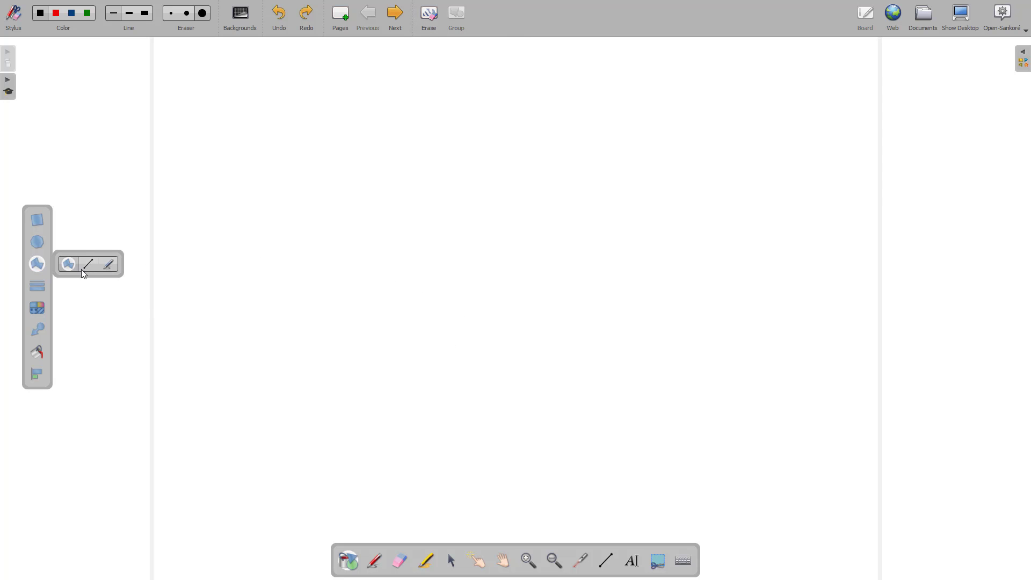
click(246, 207)
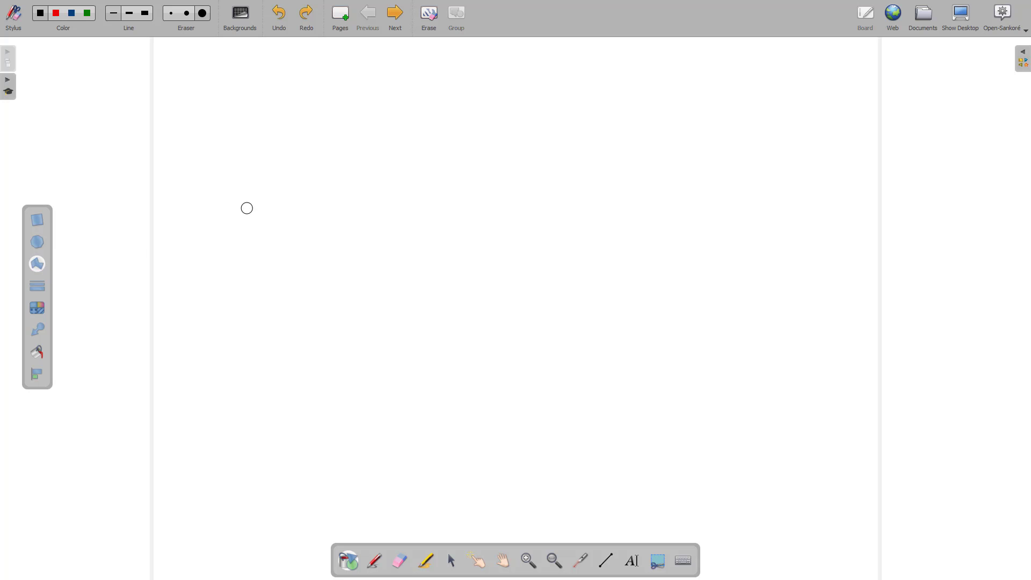
click(291, 147)
click(398, 163)
click(396, 244)
click(296, 313)
click(249, 388)
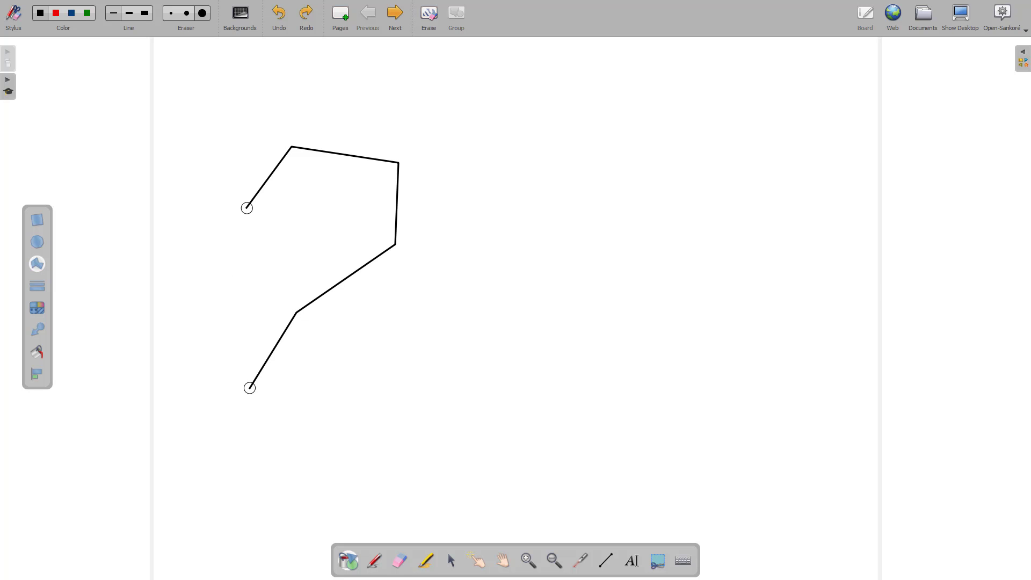
click(413, 402)
click(503, 368)
click(516, 271)
click(479, 189)
click(535, 132)
click(667, 173)
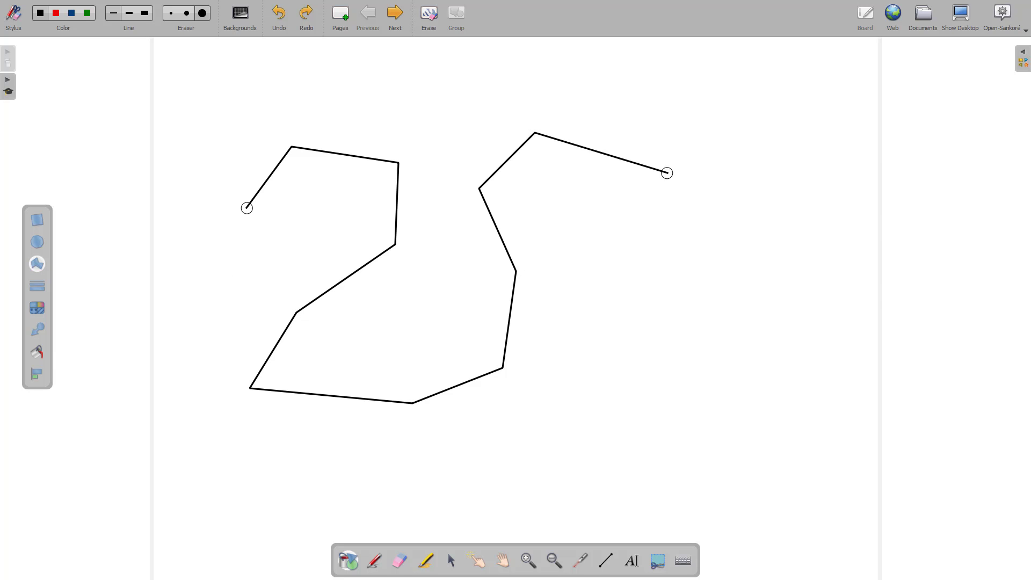
click(736, 245)
click(742, 304)
click(683, 344)
click(628, 421)
click(669, 439)
click(768, 426)
click(814, 370)
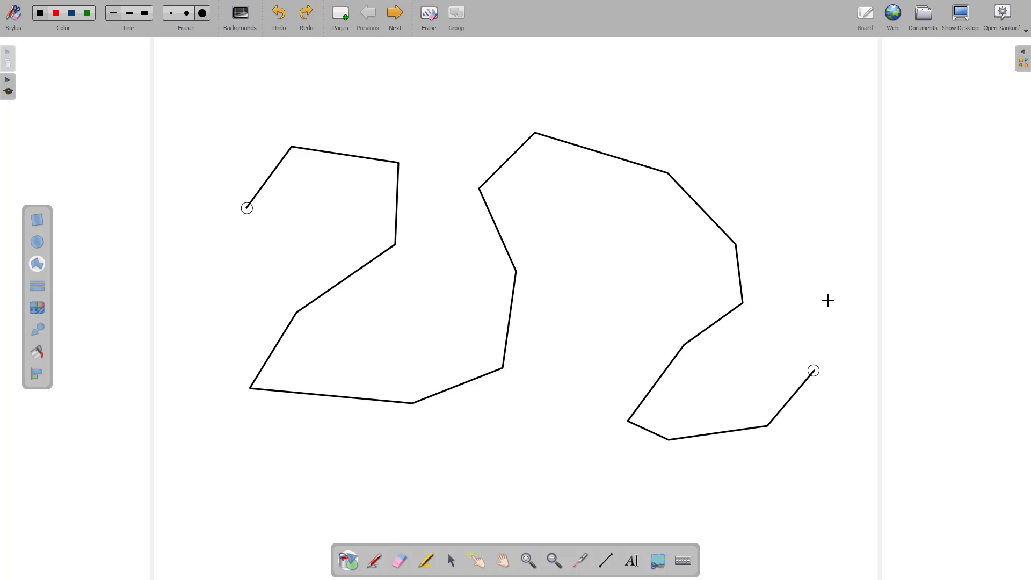
click(828, 300)
click(824, 263)
- Draw a plain straight line rising across the page's left edge, above the start of the winding line
click(37, 264)
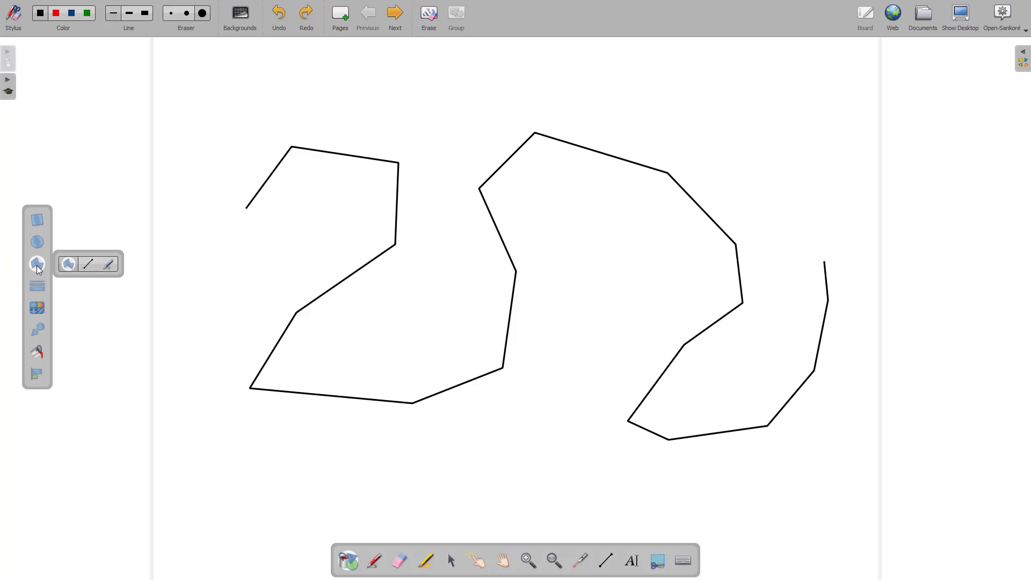
click(91, 266)
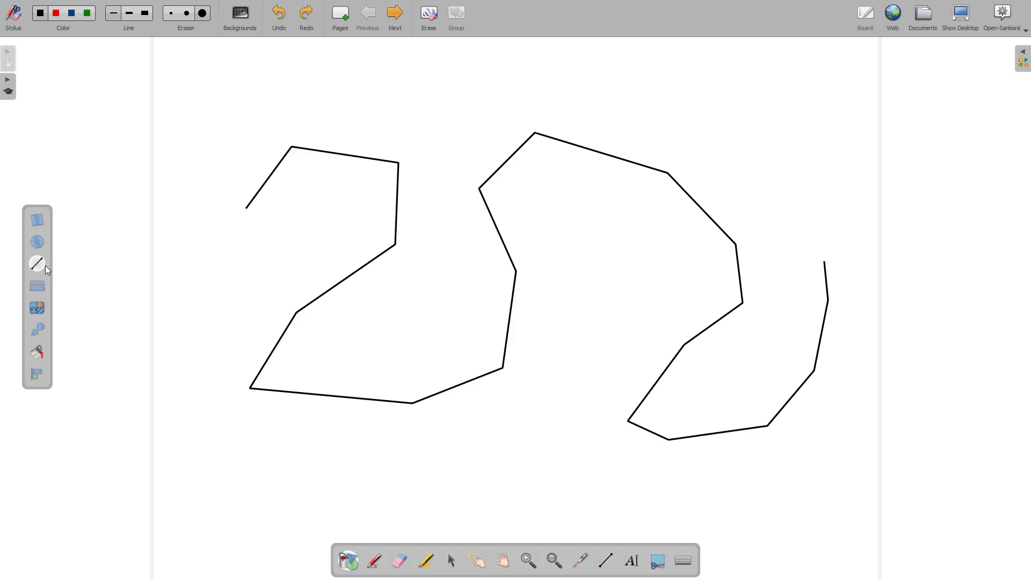
drag(126, 182, 279, 105)
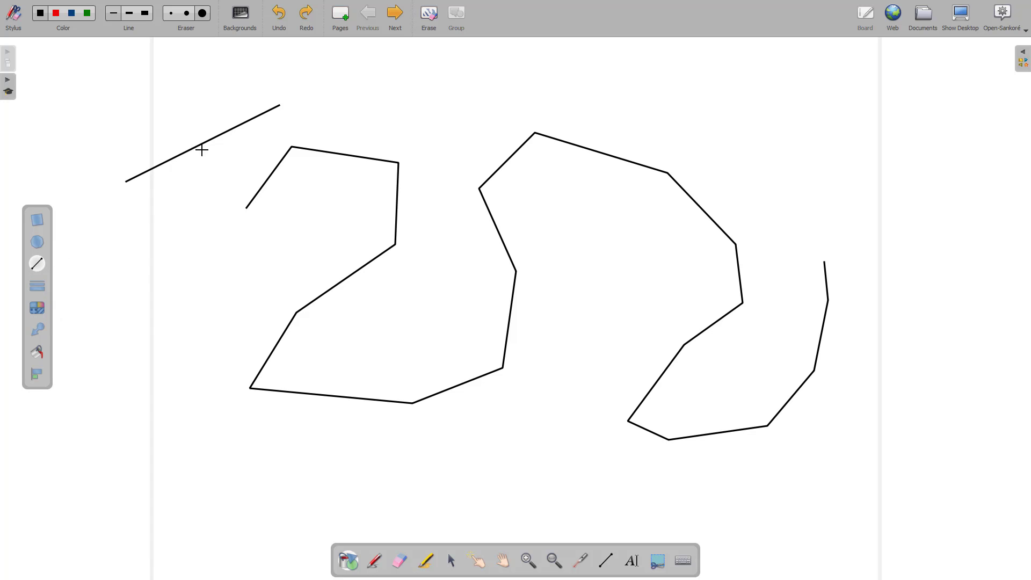
- Draw a line with a round dot at its start and, beside it, another with a dot start and an arrowhead end
click(38, 336)
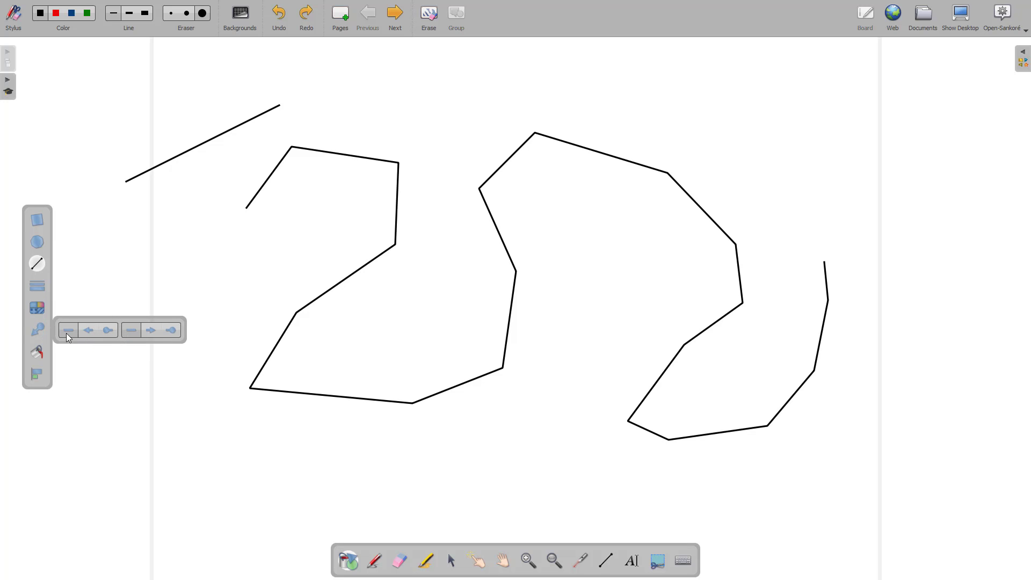
click(108, 331)
drag(340, 104, 444, 88)
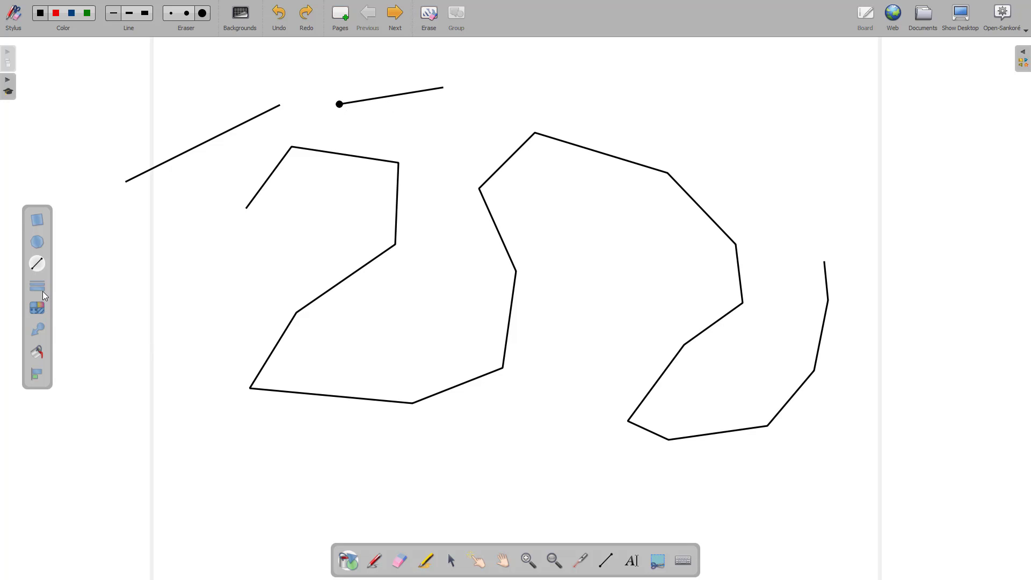
click(37, 324)
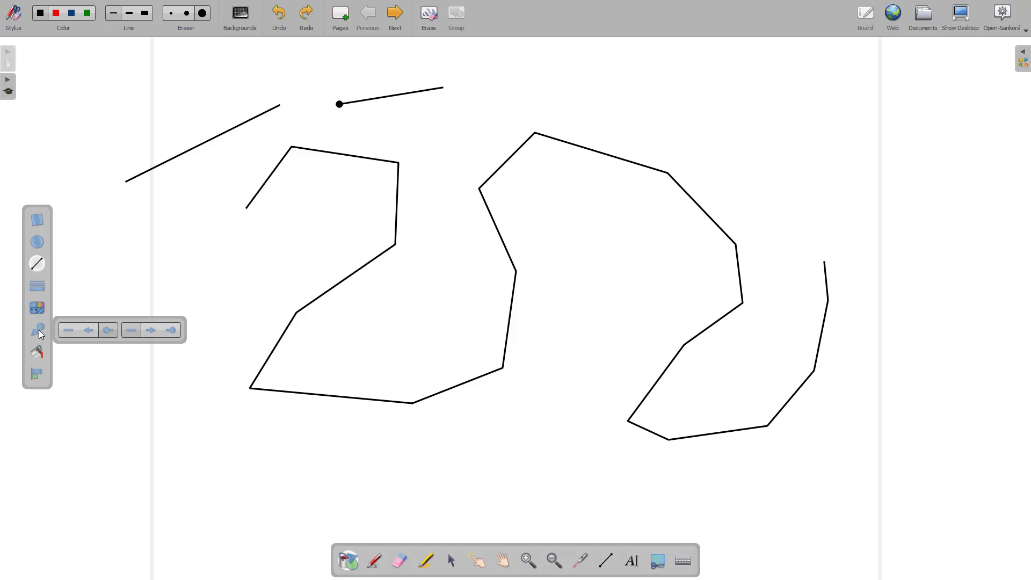
click(152, 331)
drag(478, 112, 617, 80)
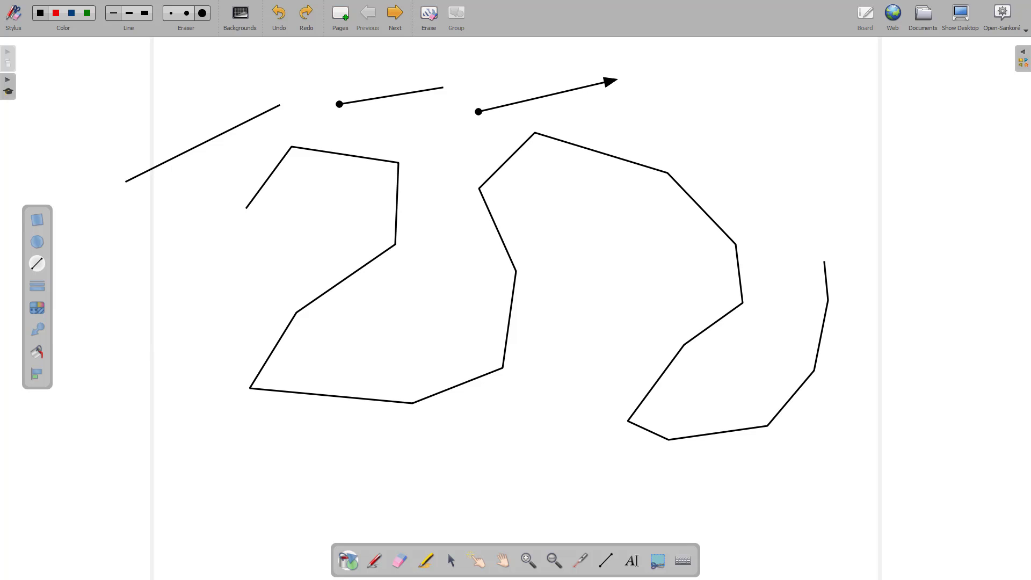
click(58, 15)
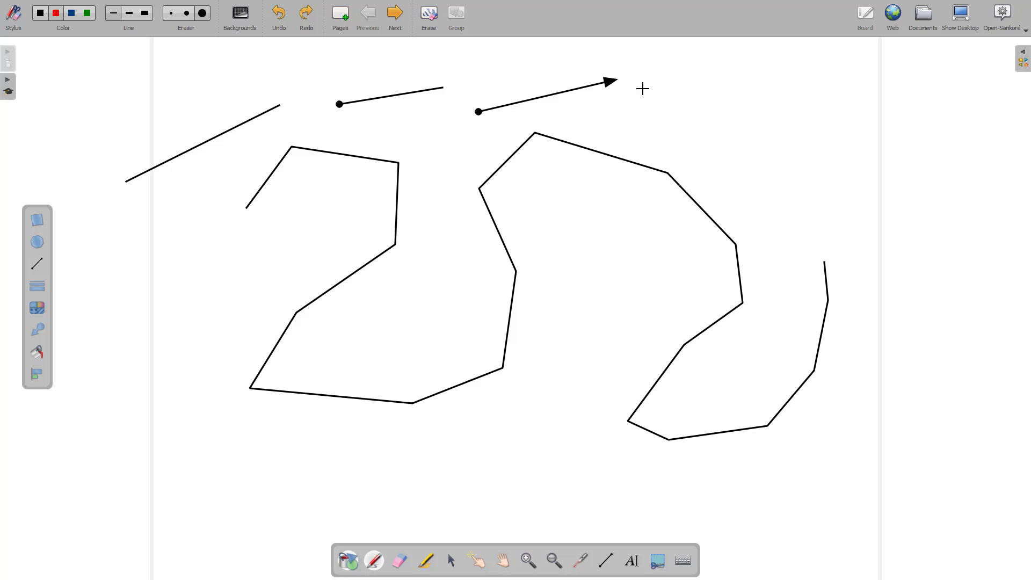
drag(627, 116, 768, 117)
key(ctrl+z)
- Set the outline color to red (255, 0, 0) and draw two arrows with dot starts, one pointing down and one pointing right
click(39, 266)
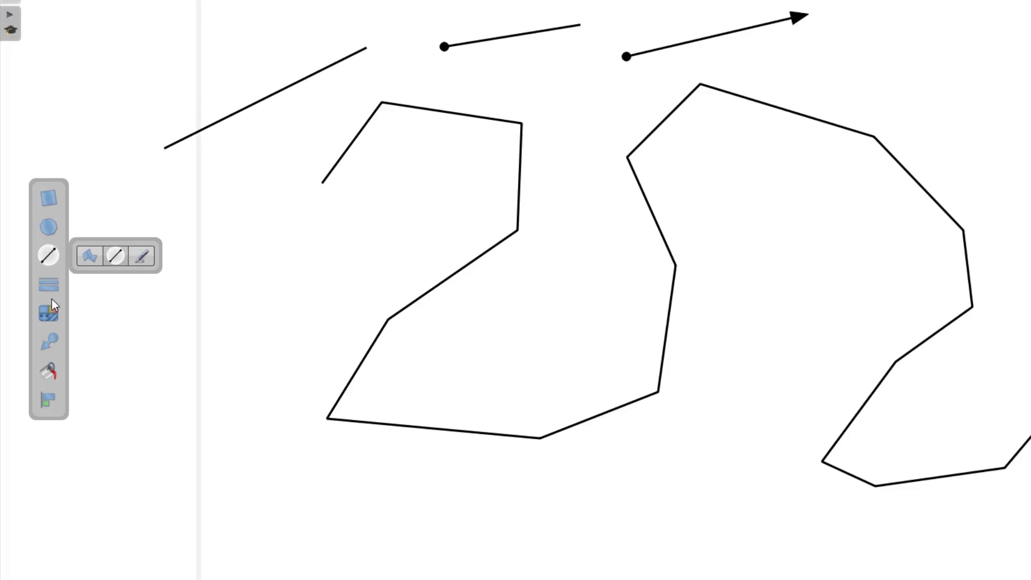
click(37, 286)
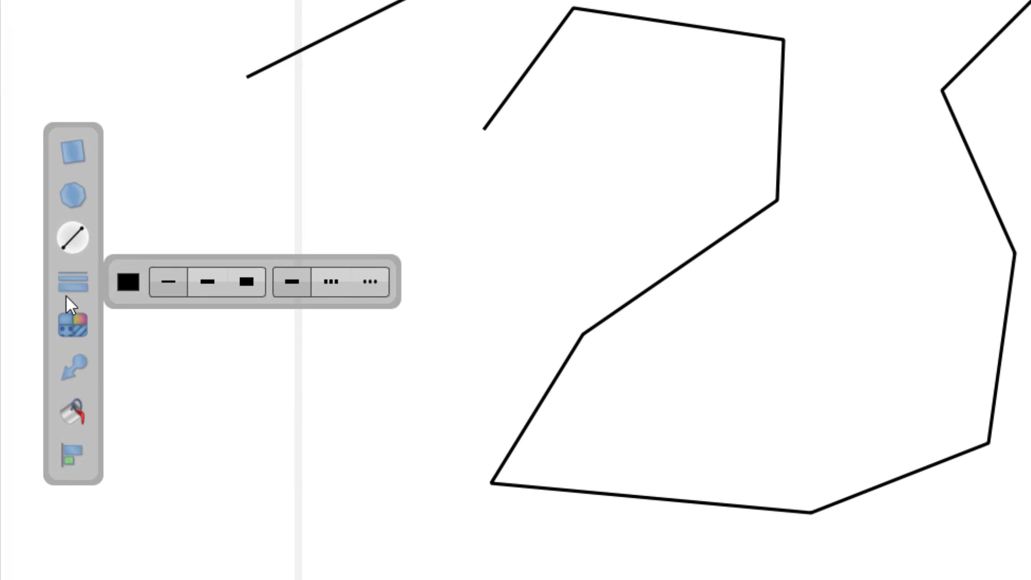
click(122, 289)
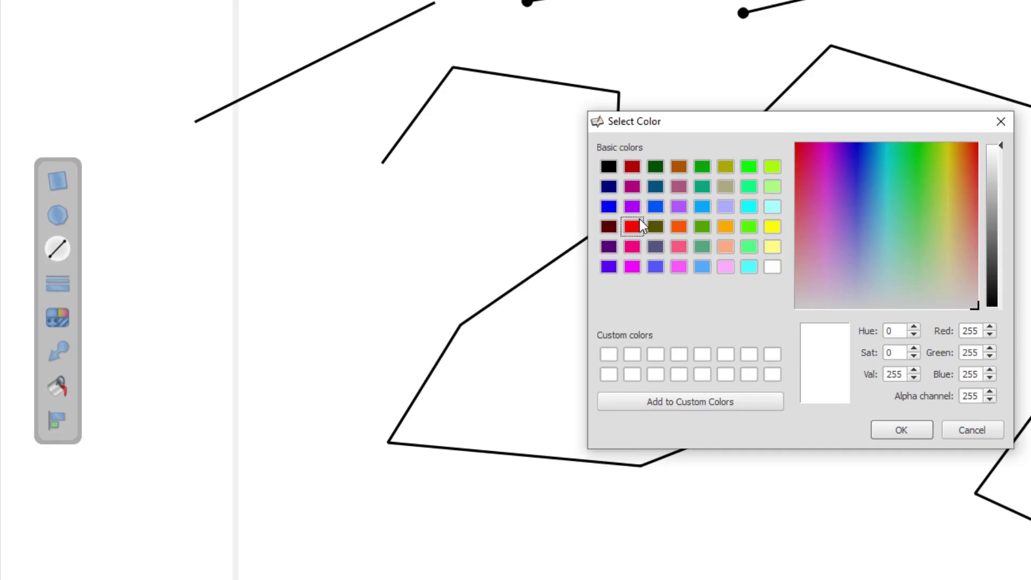
click(800, 210)
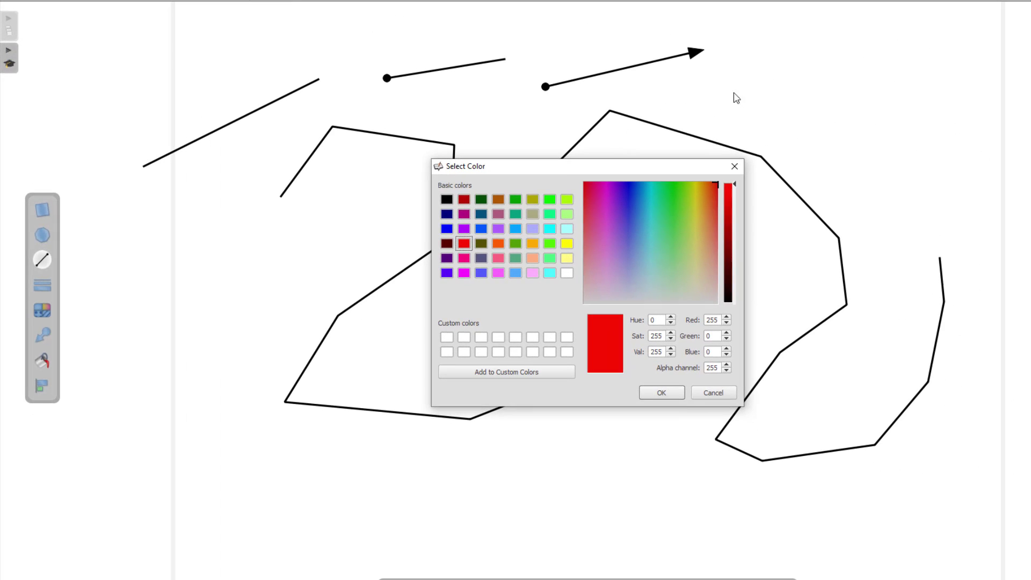
click(674, 393)
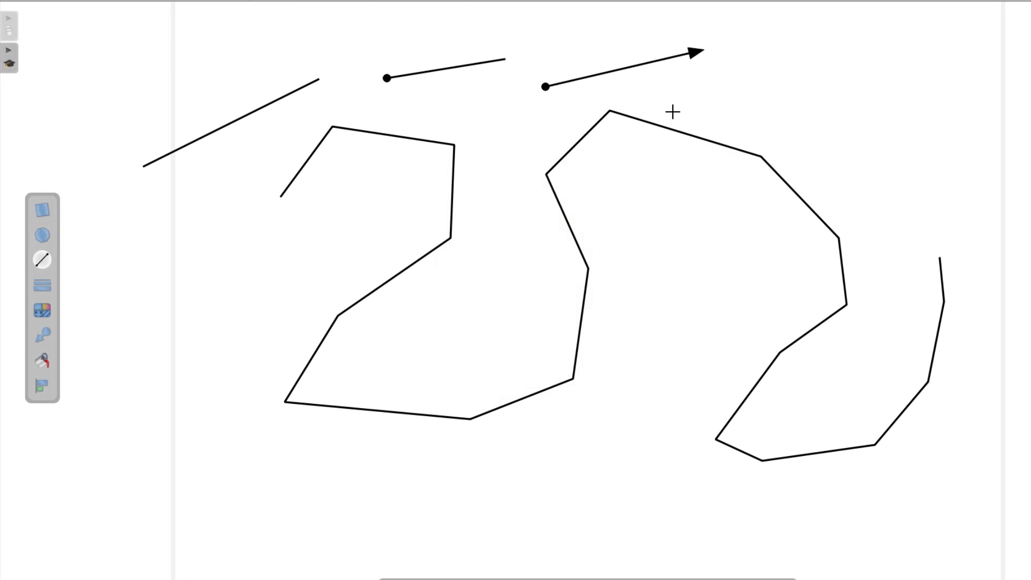
drag(673, 112, 661, 256)
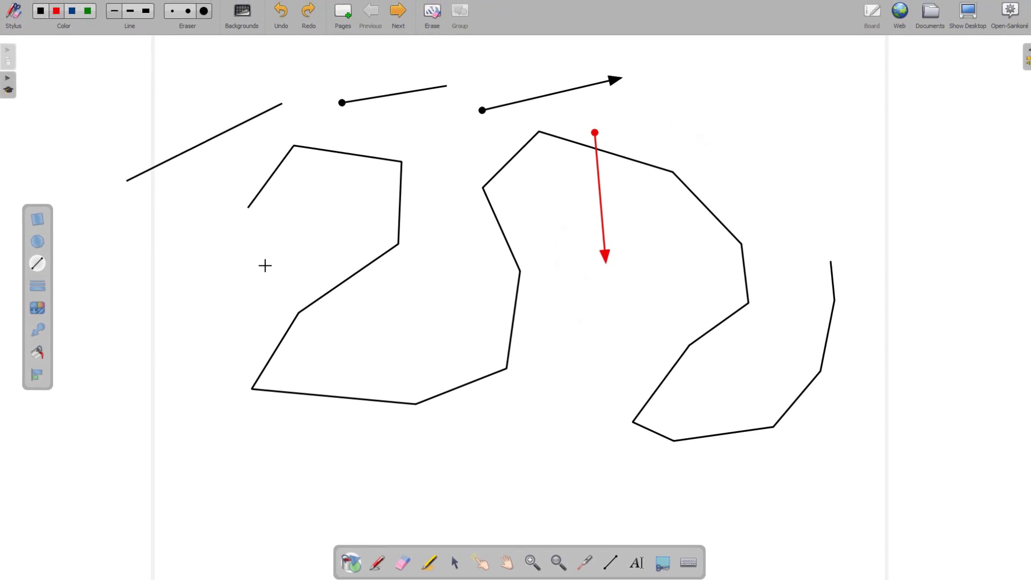
drag(222, 245, 316, 265)
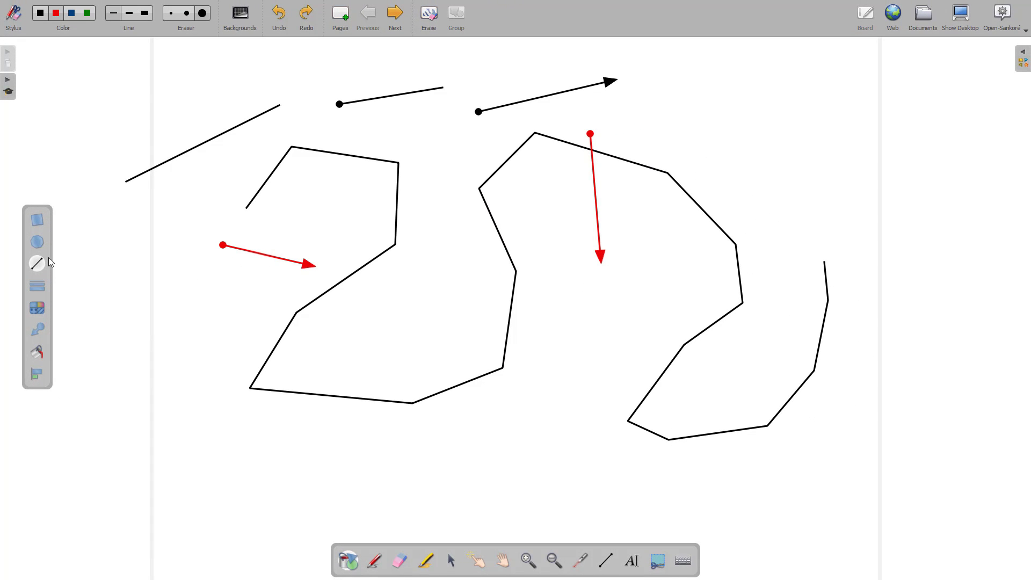
- Set the line end to a round dot and draw a zigzag of five connected red lines across the winding shape
click(41, 269)
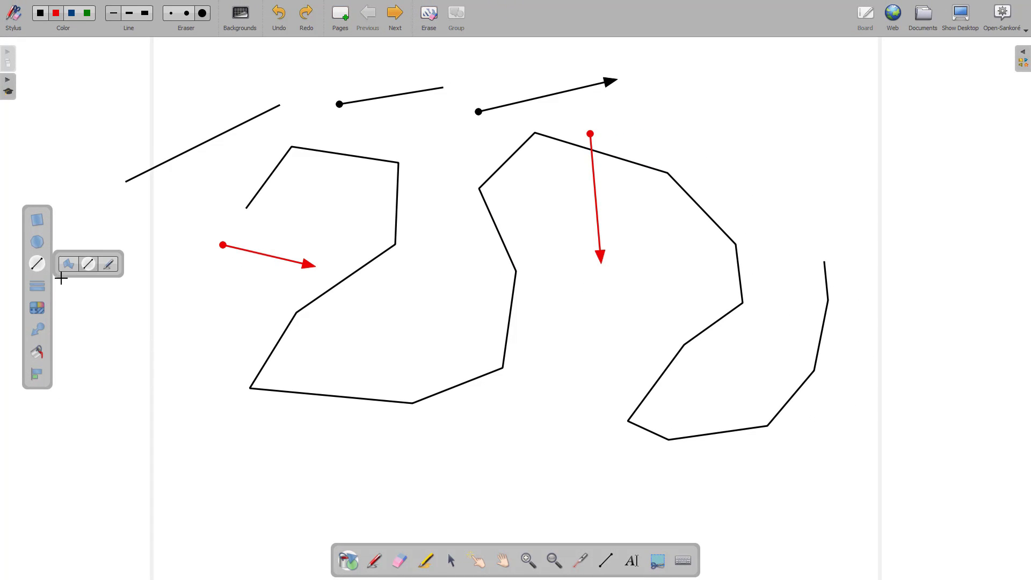
click(43, 330)
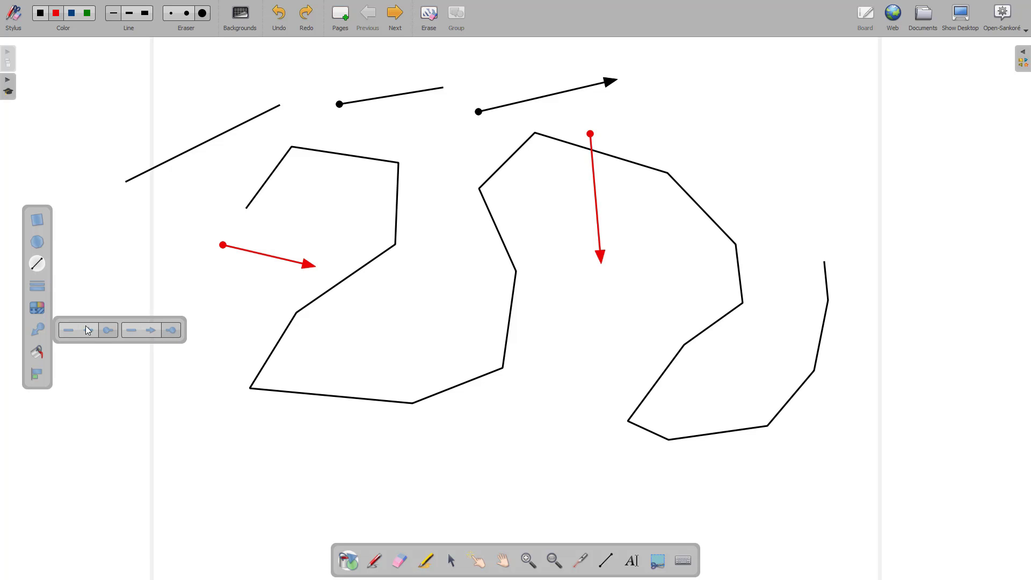
click(173, 332)
mouse_move(322, 447)
mouse_down()
mouse_move(363, 422)
mouse_move(446, 311)
mouse_move(540, 405)
mouse_move(603, 324)
mouse_move(690, 315)
mouse_move(690, 244)
mouse_up()
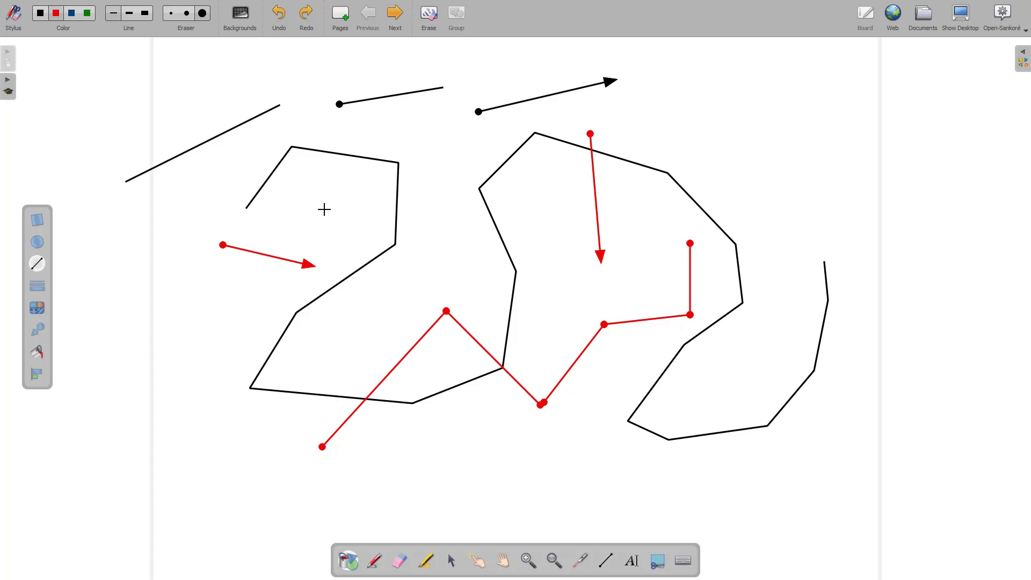